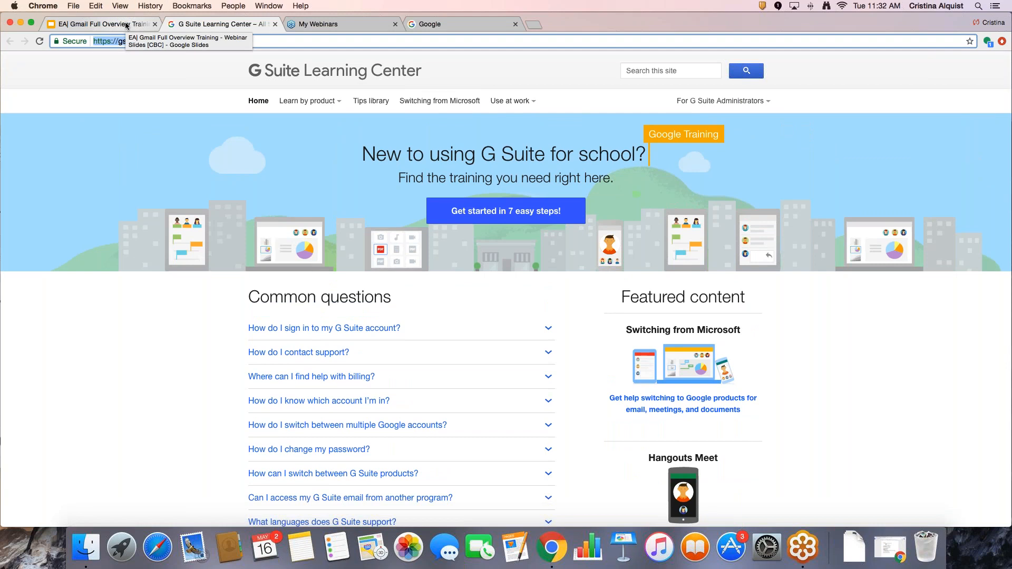
Check which account is signed in on the Google home page and open its Mail inbox
{"action": "left_click", "coordinate": [126, 25]}
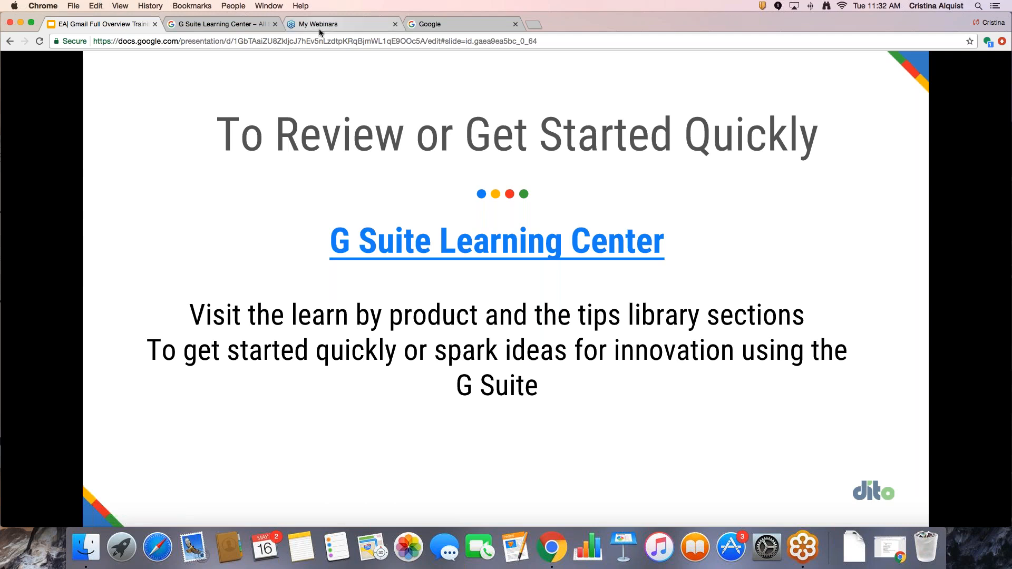
{"action": "left_click", "coordinate": [448, 25]}
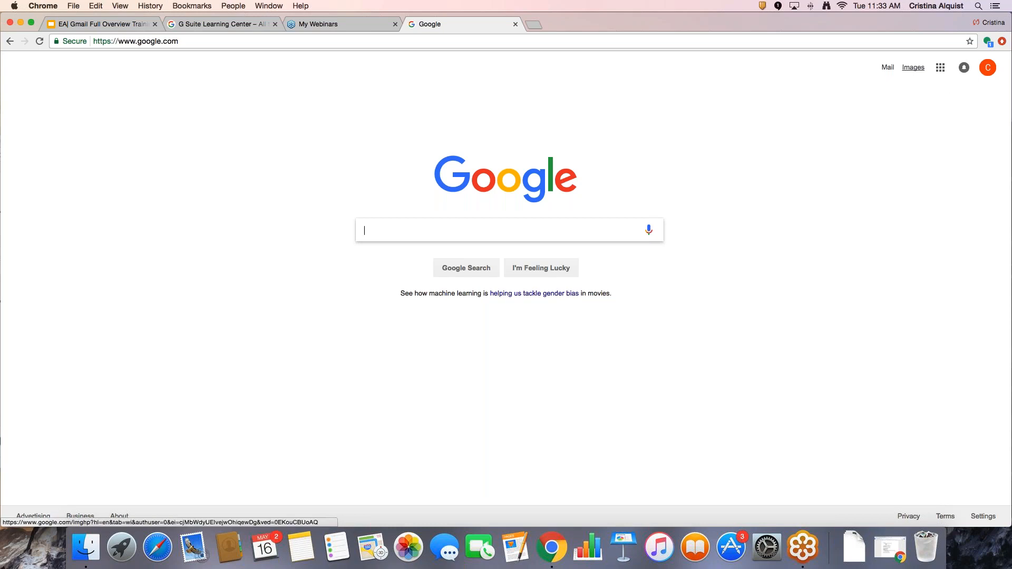
{"action": "left_click", "coordinate": [987, 72]}
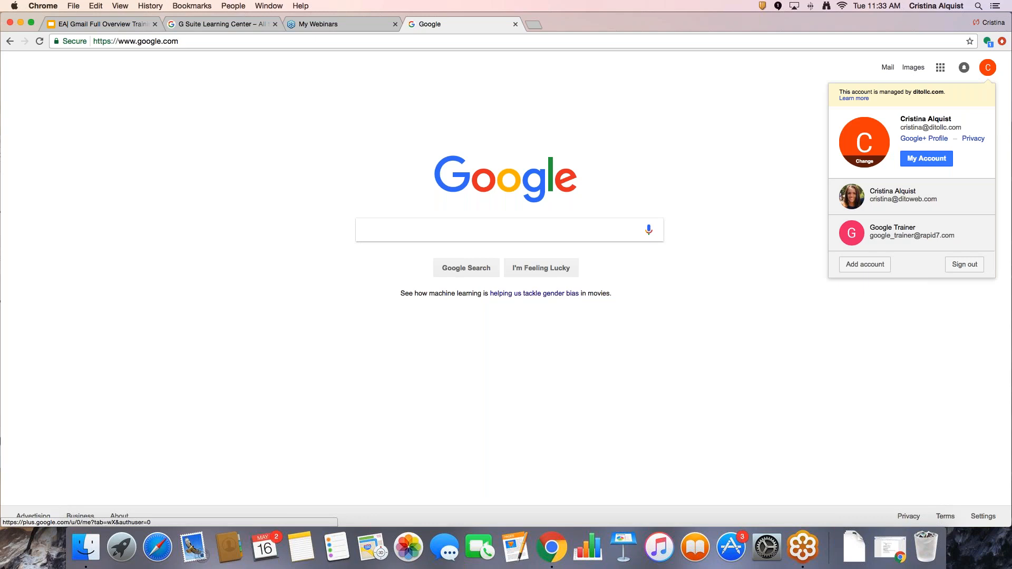
{"action": "left_click", "coordinate": [801, 133]}
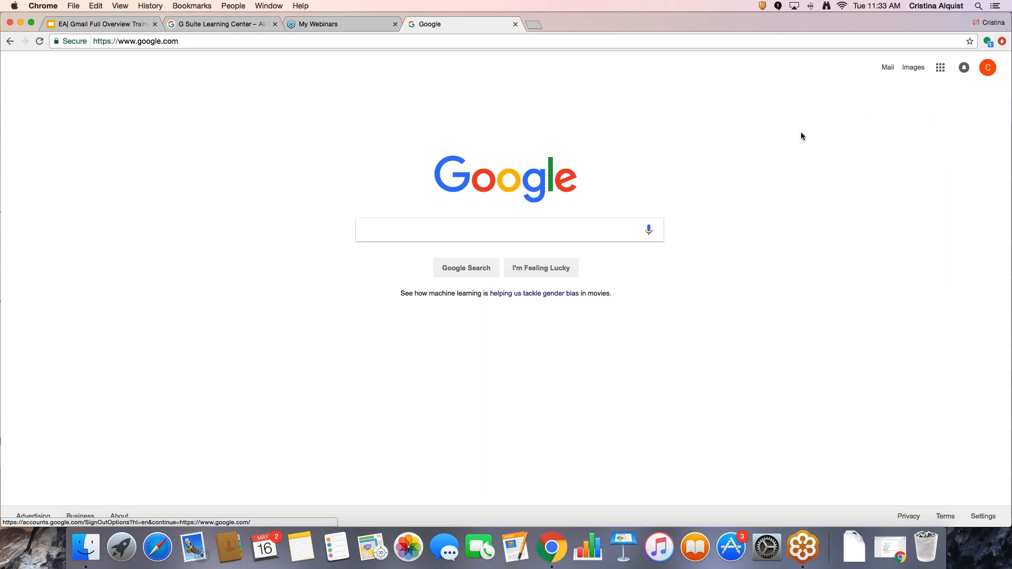
{"action": "left_click", "coordinate": [988, 70]}
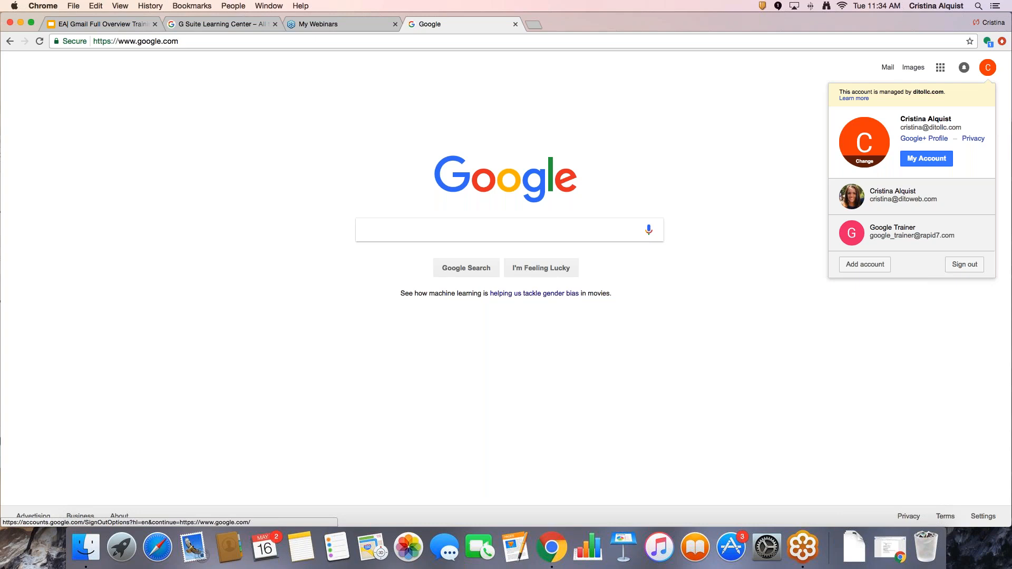
{"action": "left_click", "coordinate": [887, 69]}
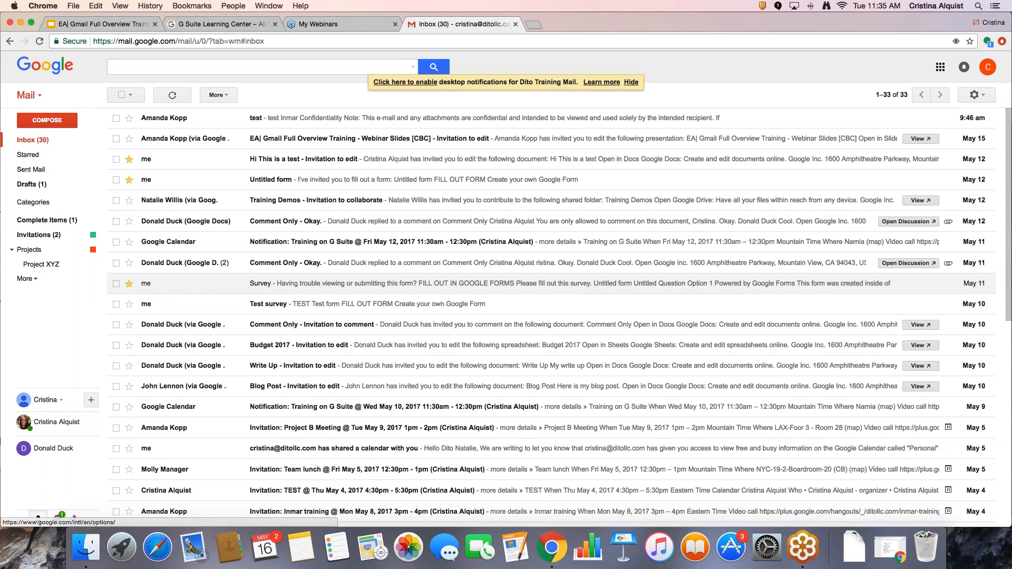
View the available Google apps and the account's recent notifications
{"action": "left_click", "coordinate": [938, 70]}
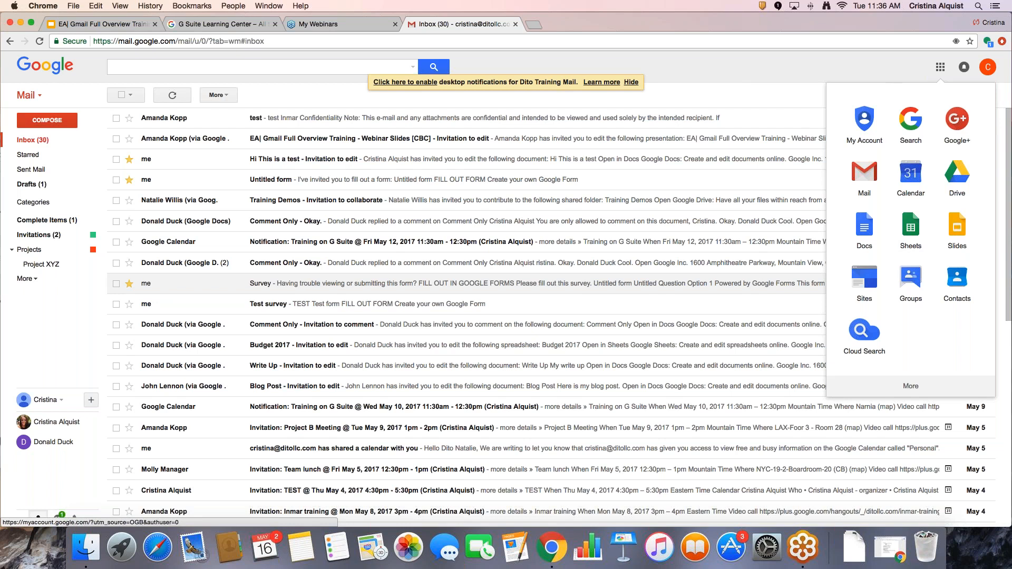
{"action": "left_click", "coordinate": [964, 67]}
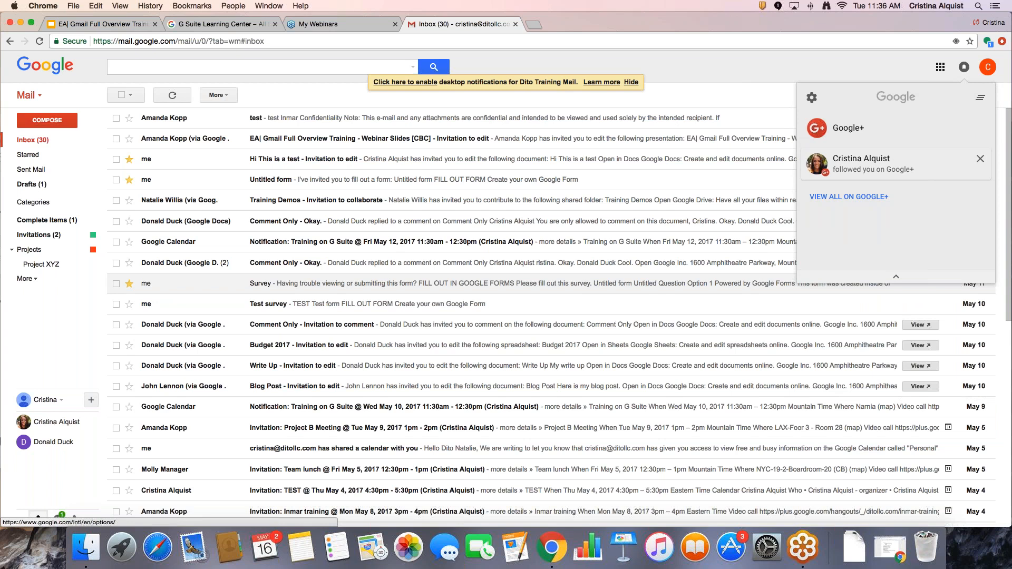
Open the My Account page for the signed-in account, look over its sections and close it
{"action": "left_click", "coordinate": [984, 70]}
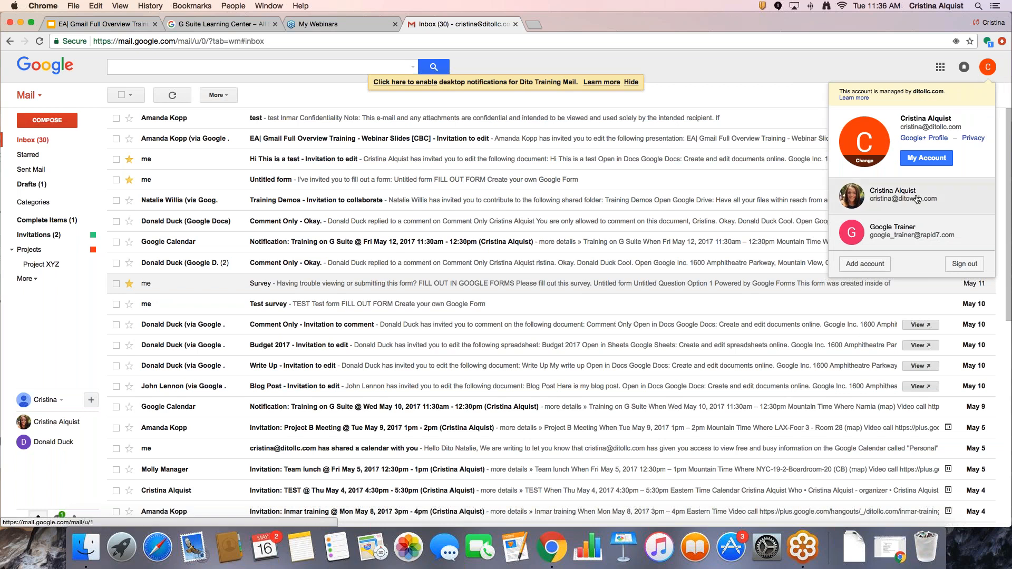
{"action": "left_click", "coordinate": [947, 159]}
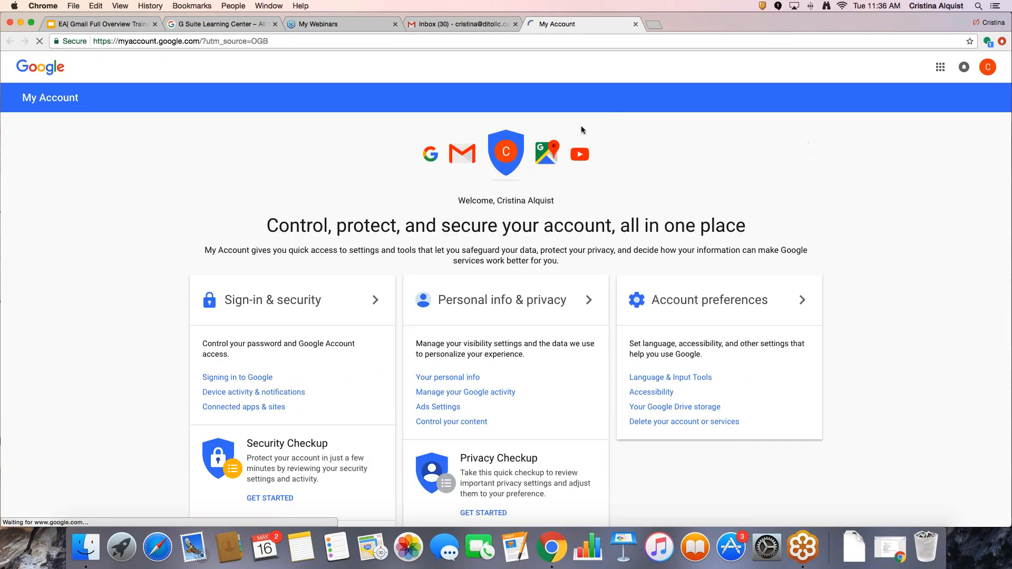
{"action": "scroll", "coordinate": [537, 219], "scroll_direction": "down", "scroll_amount": 5}
{"action": "scroll", "coordinate": [514, 254], "scroll_direction": "up", "scroll_amount": 5}
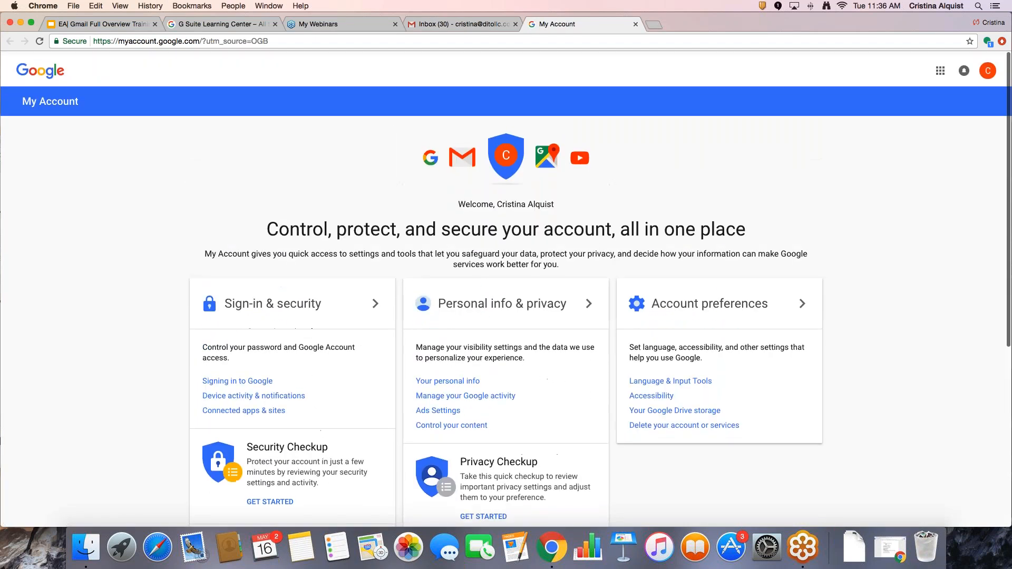
{"action": "left_click", "coordinate": [634, 26]}
Review the account switching and sign-out options for the current mailbox, without switching or signing out
{"action": "left_click", "coordinate": [983, 69]}
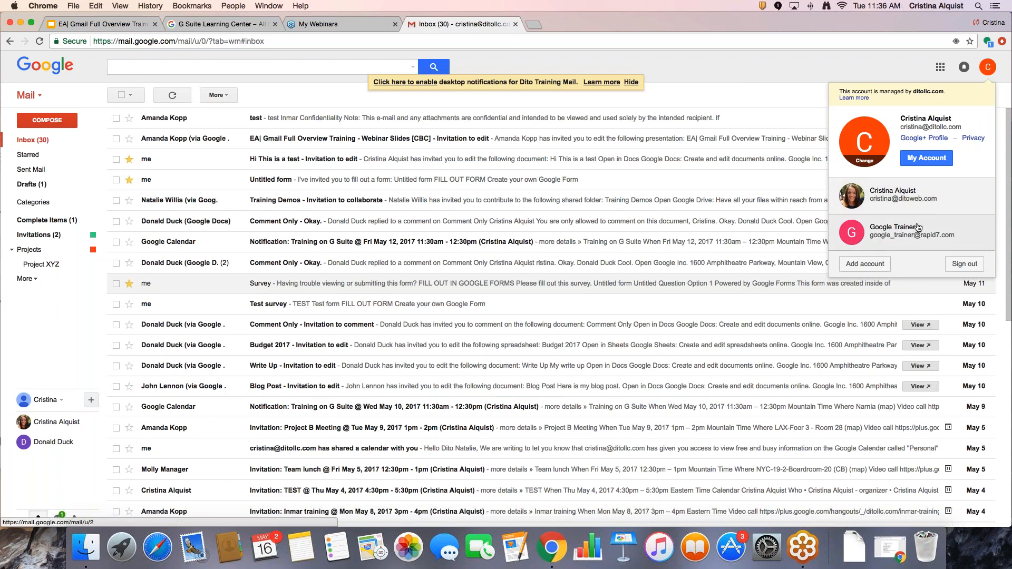
{"action": "left_click", "coordinate": [964, 262]}
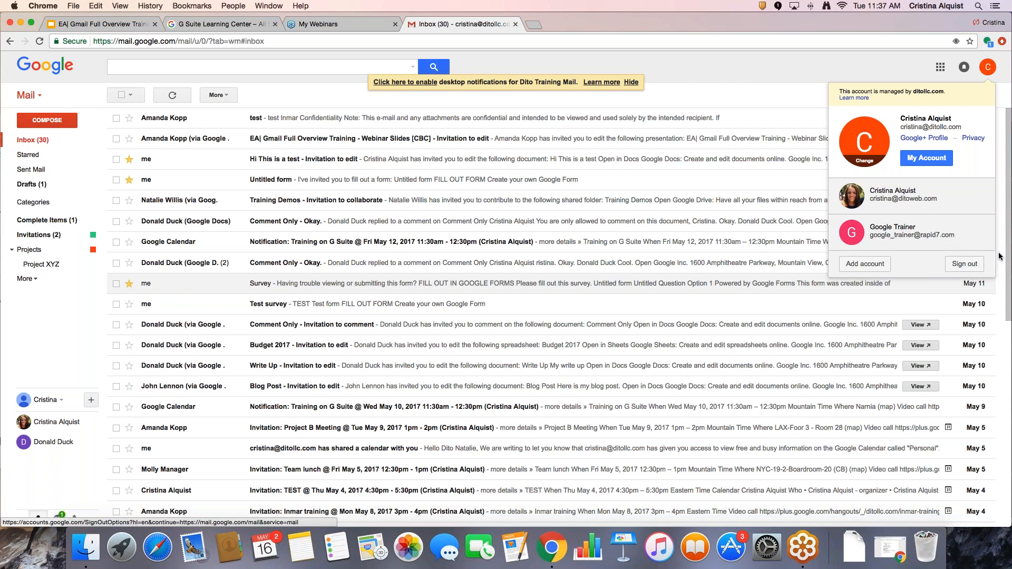
{"action": "left_click", "coordinate": [999, 257]}
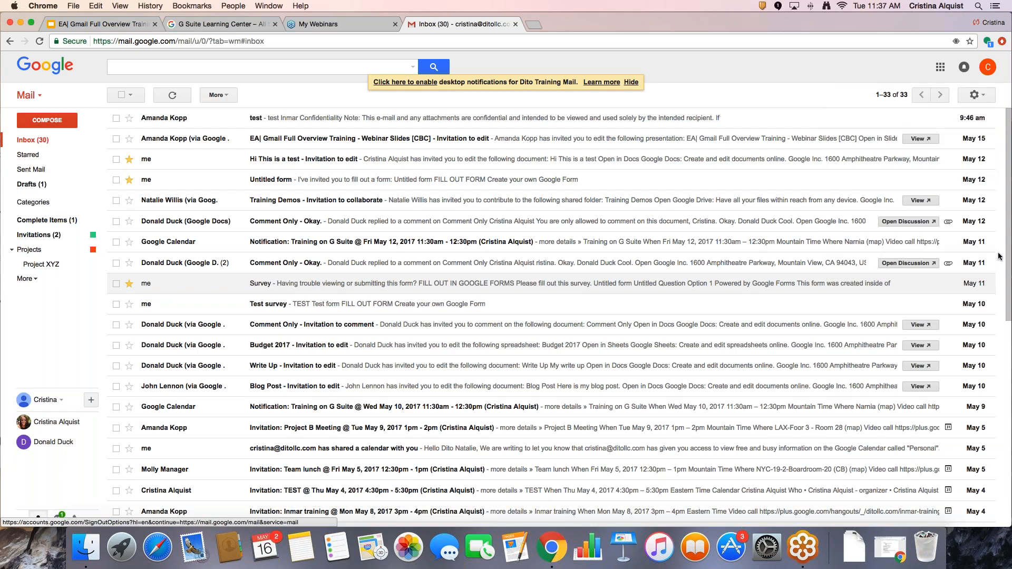
Examine the recent activity details for this mail account and close the activity window
{"action": "scroll", "coordinate": [938, 264], "scroll_direction": "down", "scroll_amount": 3}
{"action": "scroll", "coordinate": [938, 262], "scroll_direction": "down", "scroll_amount": 6}
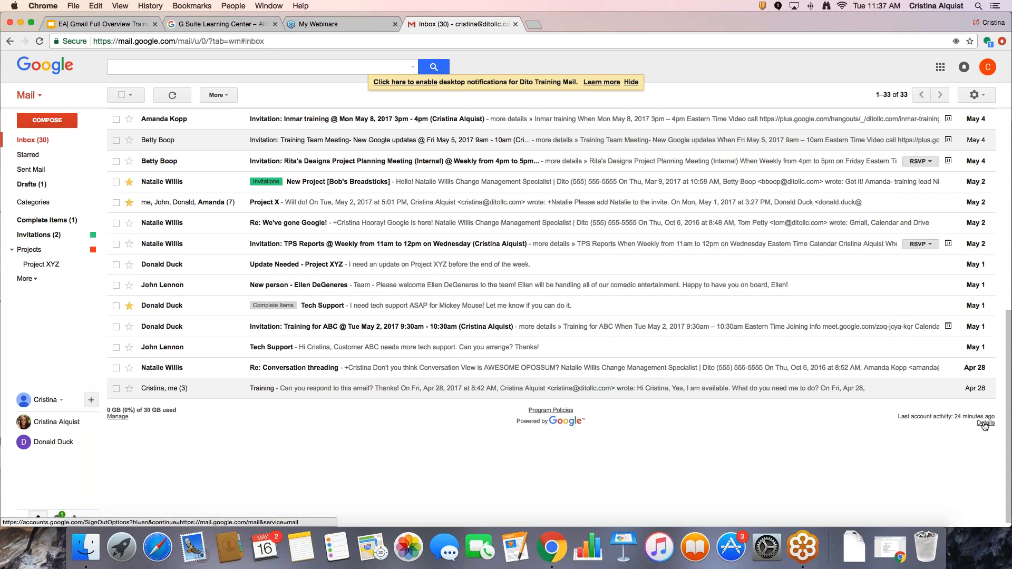
{"action": "left_click", "coordinate": [984, 423]}
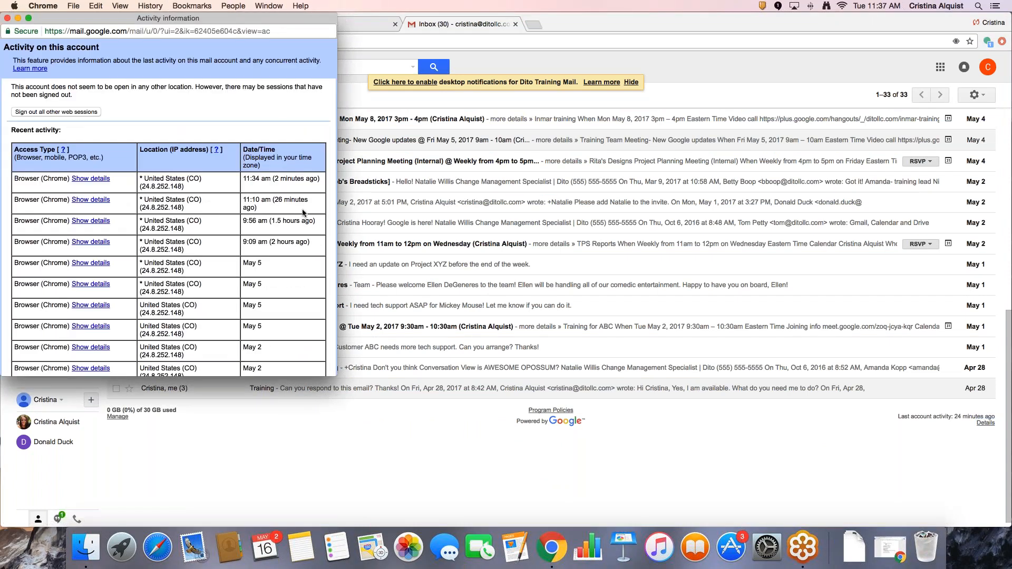
{"action": "left_click_drag", "start_coordinate": [98, 18], "coordinate": [228, 6]}
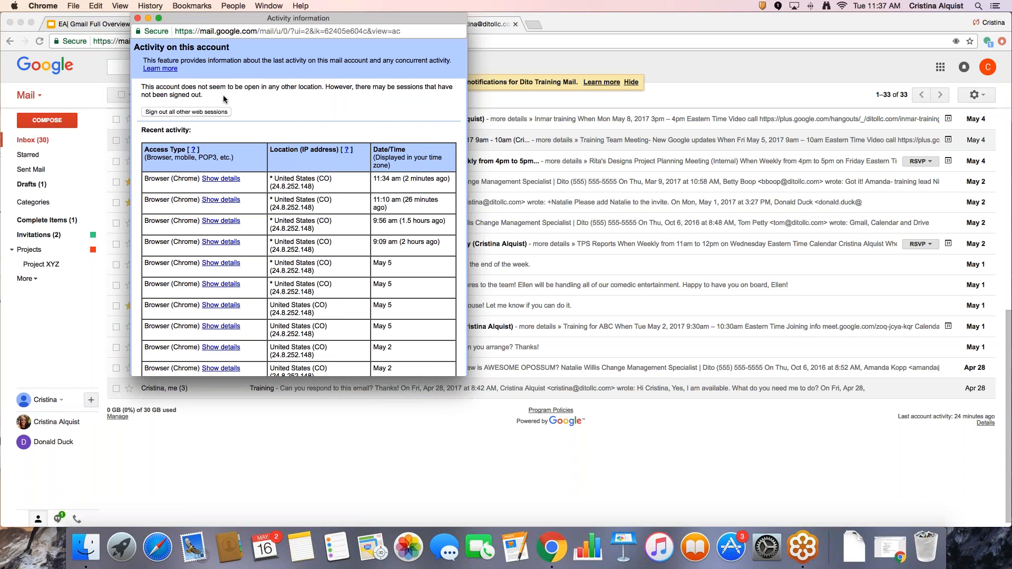
{"action": "left_click", "coordinate": [138, 19]}
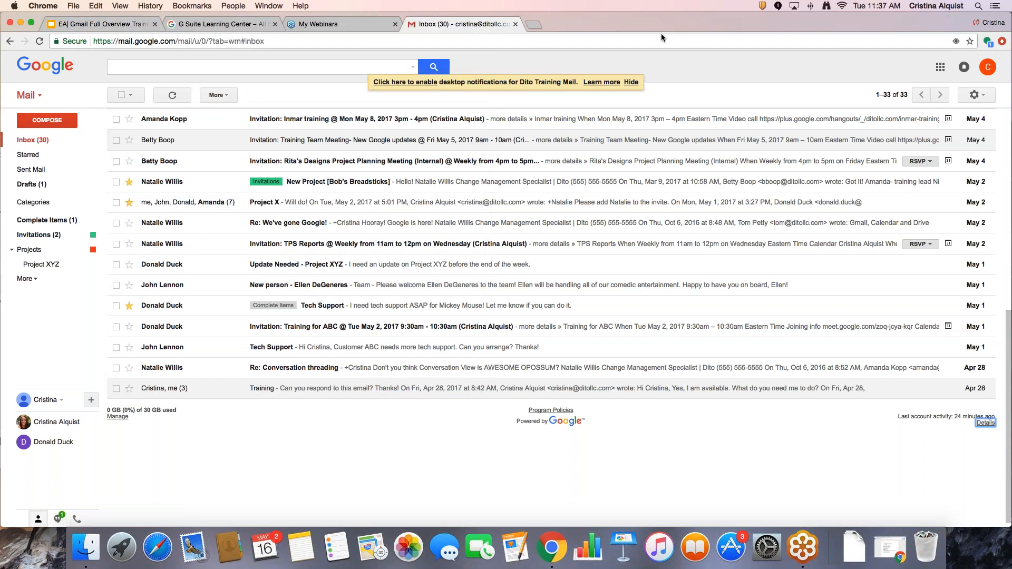
Preview the inbox in Cozy and Compact display density, and return it to Comfortable
{"action": "left_click", "coordinate": [983, 96]}
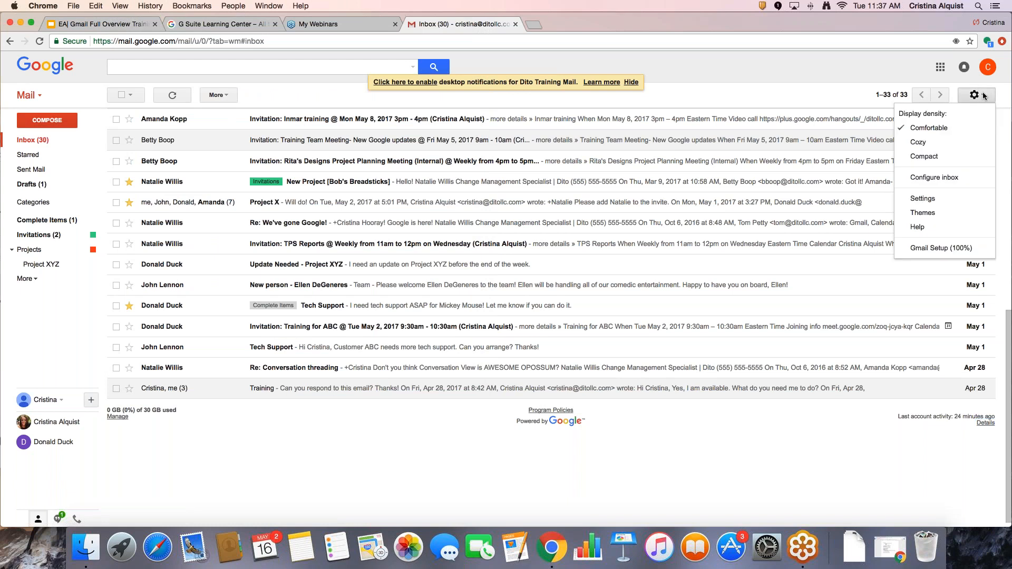
{"action": "left_click", "coordinate": [948, 140]}
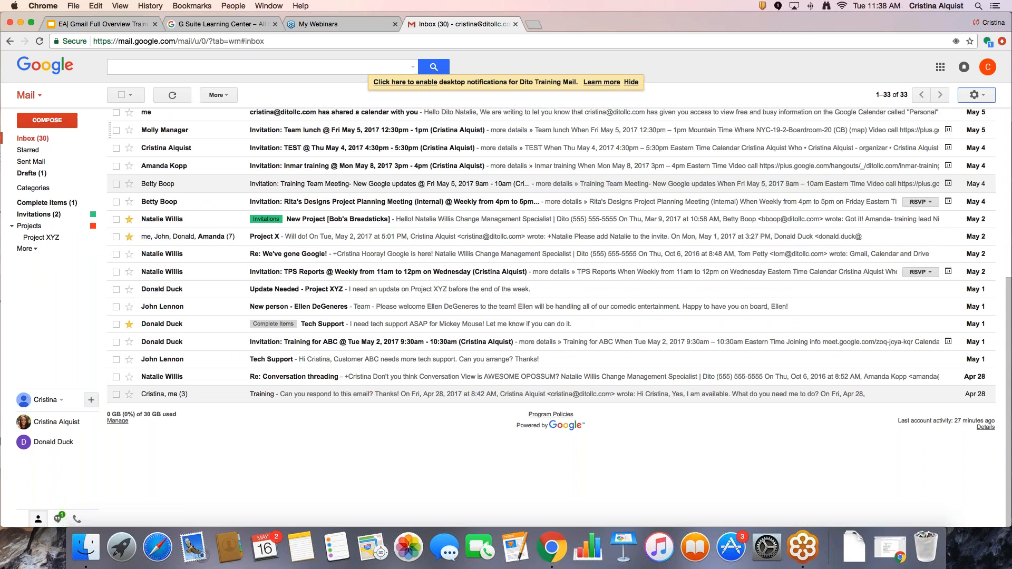
{"action": "scroll", "coordinate": [903, 173], "scroll_direction": "up", "scroll_amount": 5}
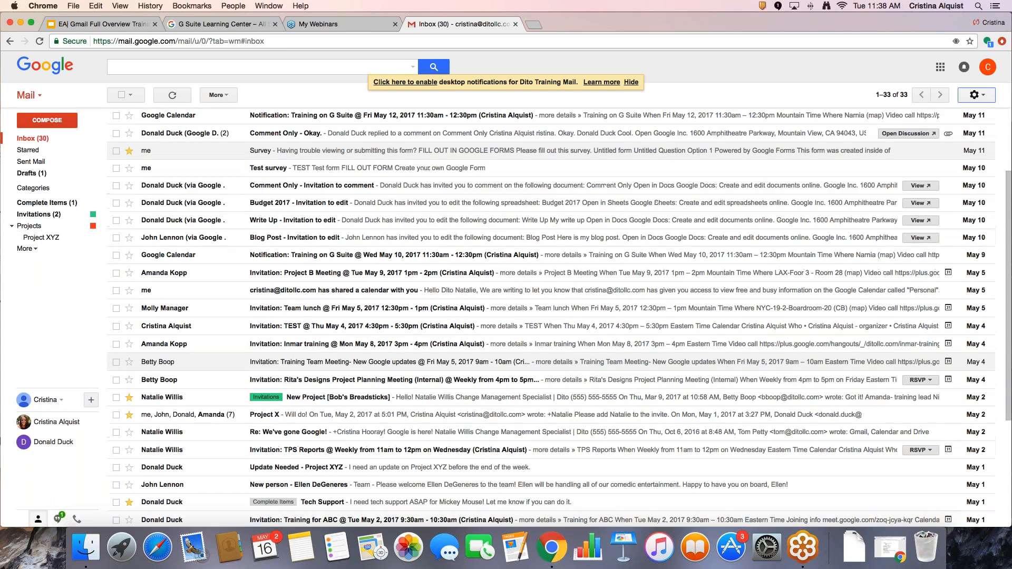
{"action": "left_click", "coordinate": [976, 95]}
{"action": "left_click", "coordinate": [960, 149]}
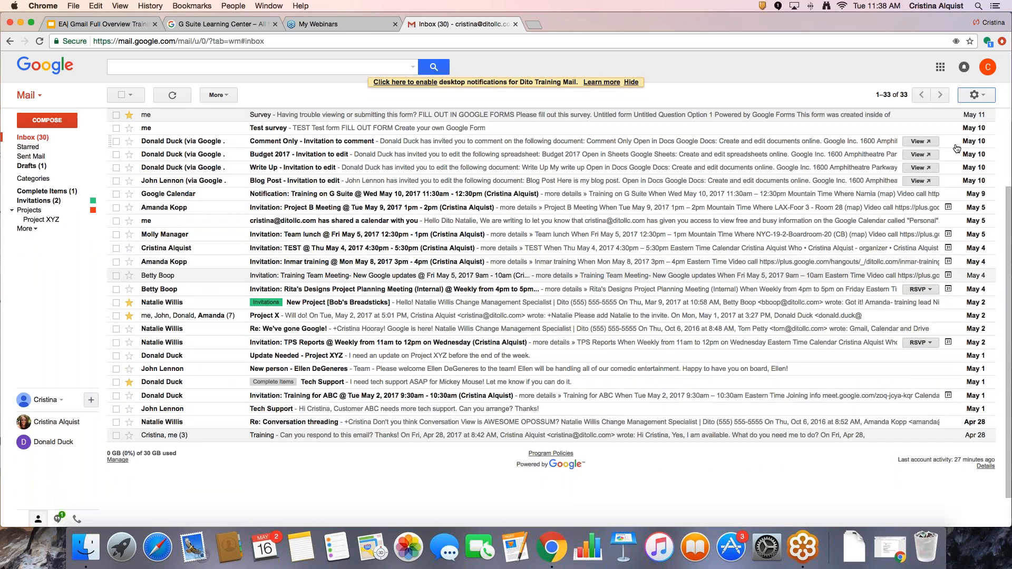
{"action": "left_click", "coordinate": [974, 95]}
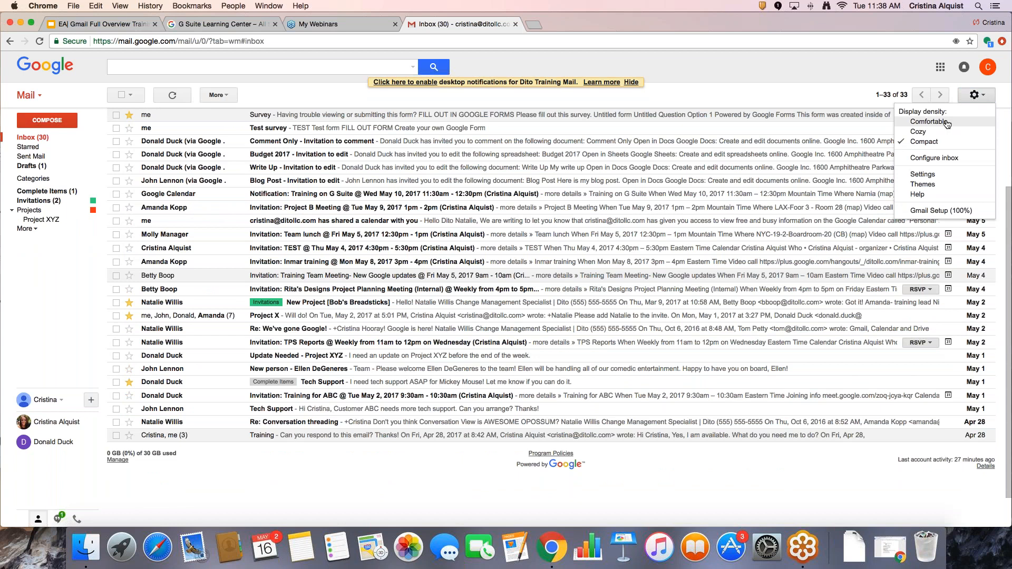
{"action": "left_click", "coordinate": [929, 122]}
Preview the green caterpillar photo as the inbox theme and cancel the theme selection
{"action": "left_click", "coordinate": [982, 100]}
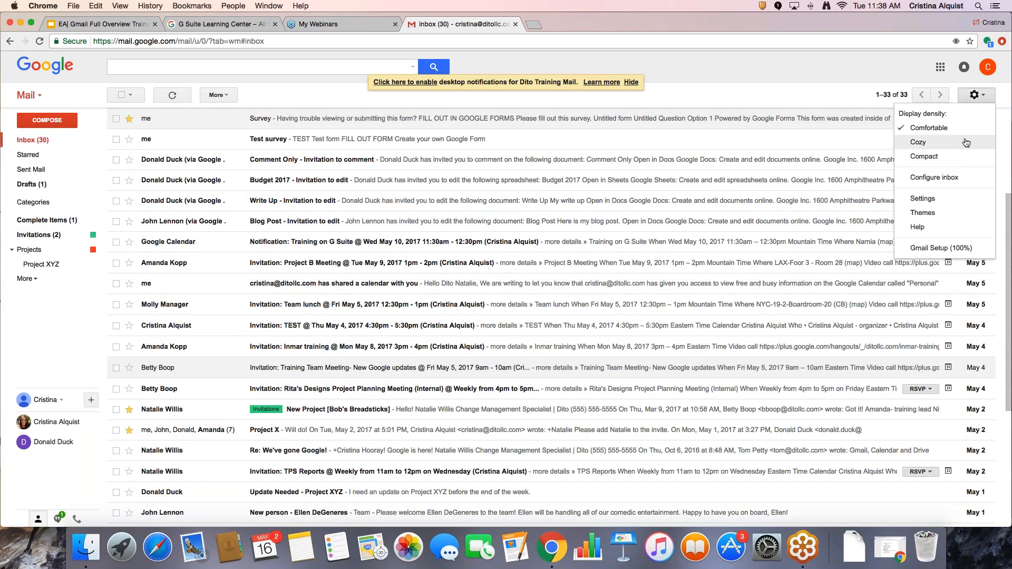
{"action": "left_click", "coordinate": [932, 215]}
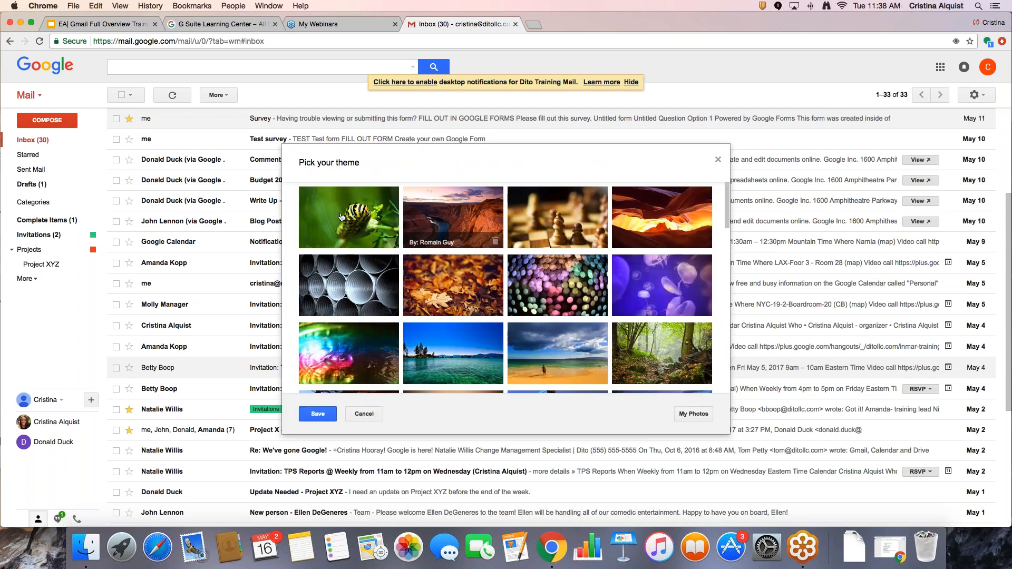
{"action": "left_click", "coordinate": [348, 216]}
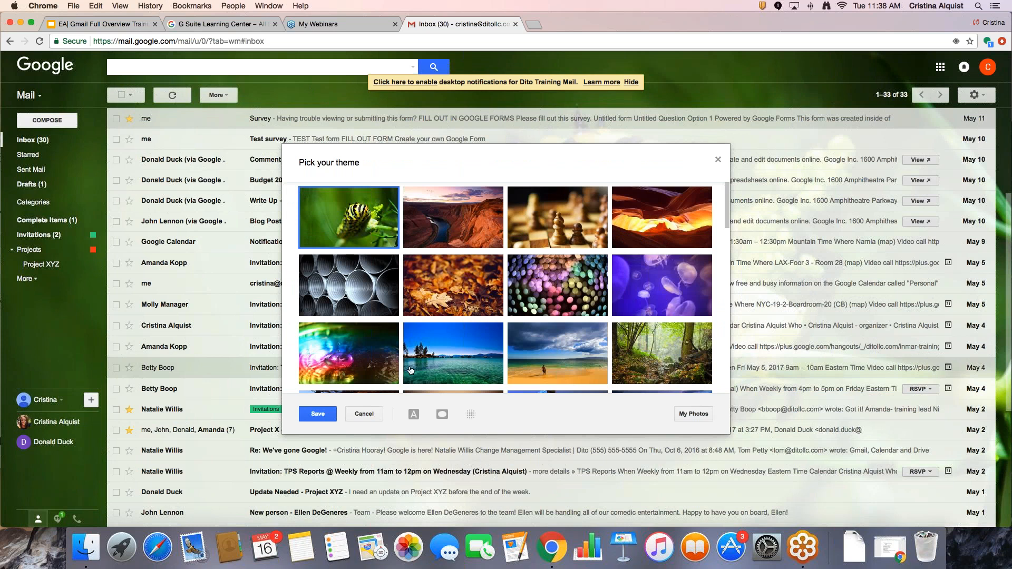
{"action": "left_click", "coordinate": [364, 413]}
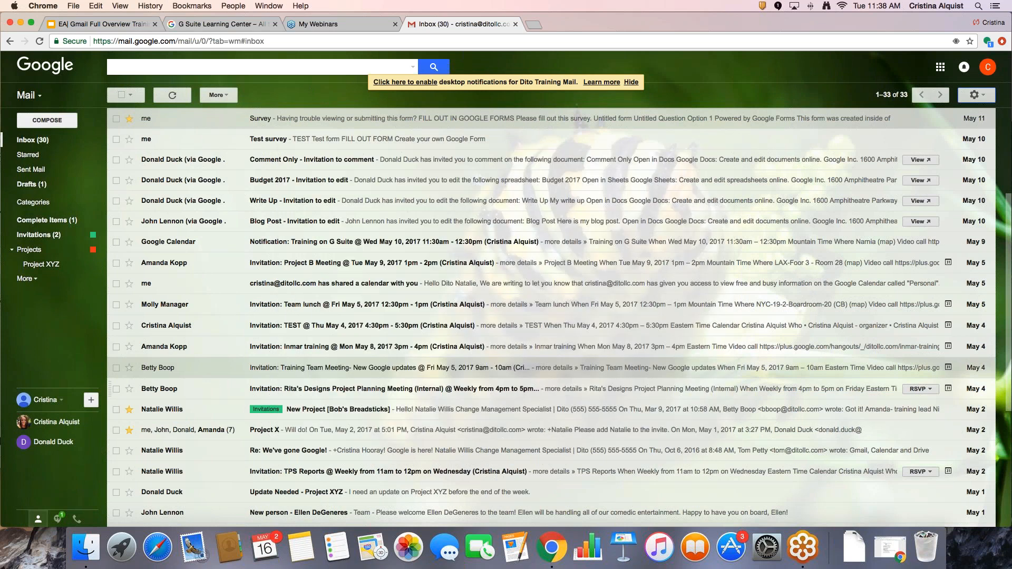
View Gmail's popular help topics and close the help window
{"action": "left_click", "coordinate": [971, 98]}
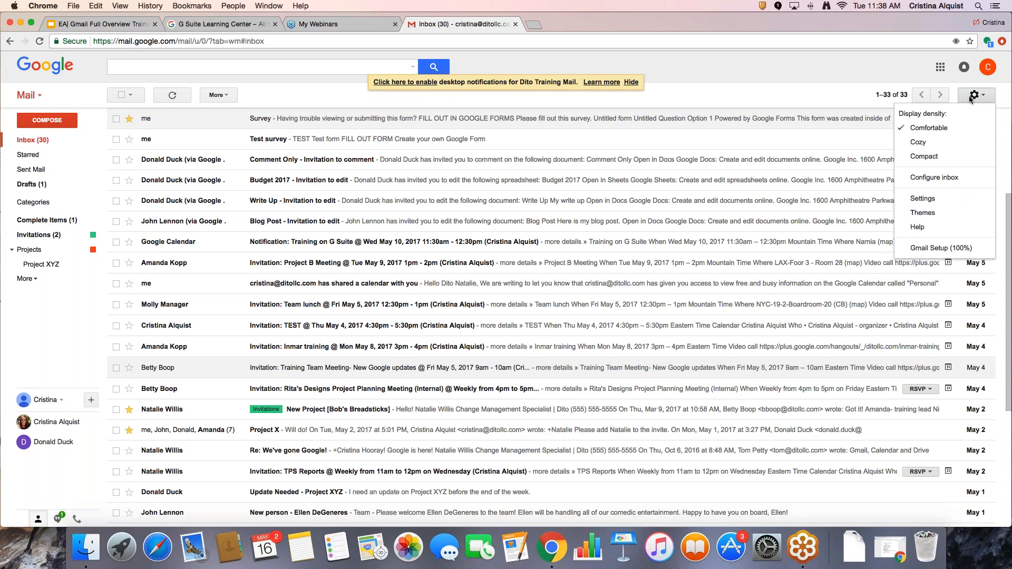
{"action": "left_click", "coordinate": [932, 230]}
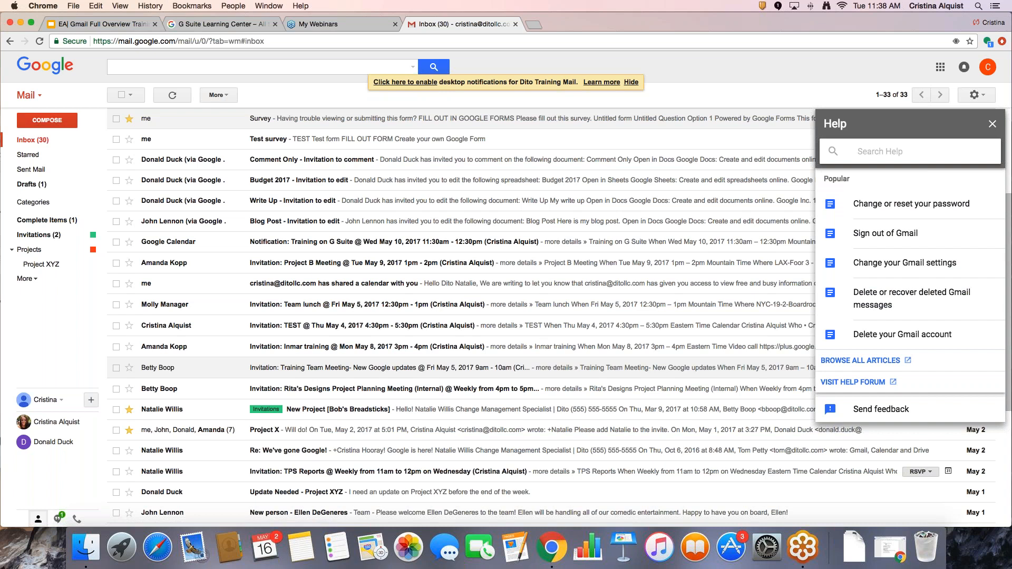
{"action": "left_click", "coordinate": [992, 125]}
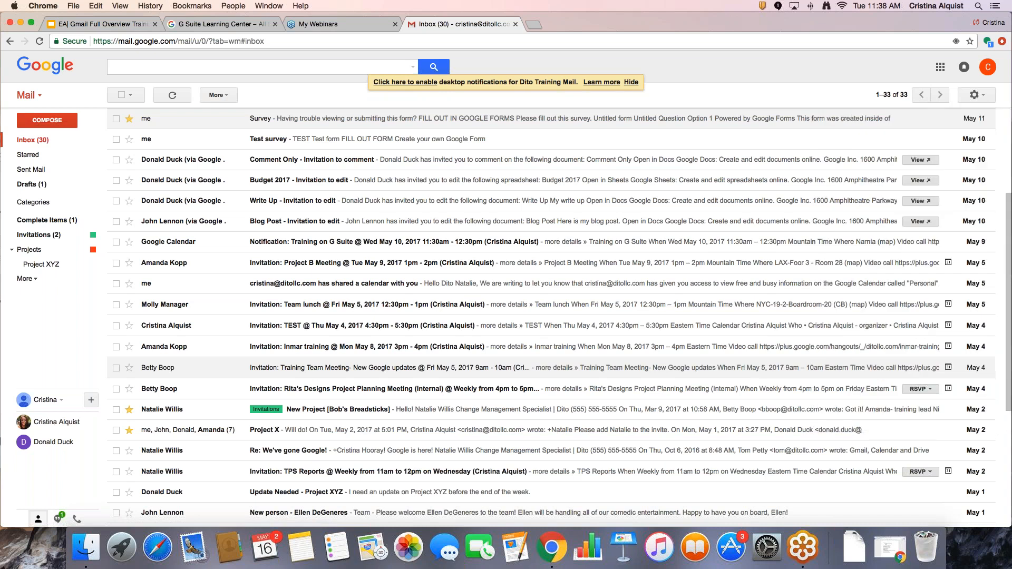
In the General mail settings, set Desktop Notifications to "New mail notifications on"
{"action": "left_click", "coordinate": [983, 97]}
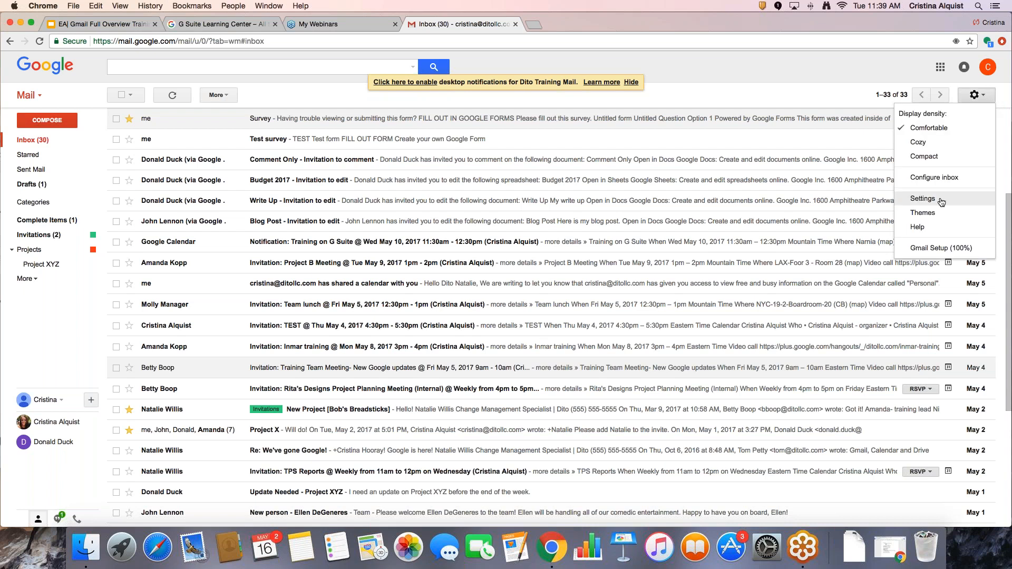
{"action": "left_click", "coordinate": [923, 199]}
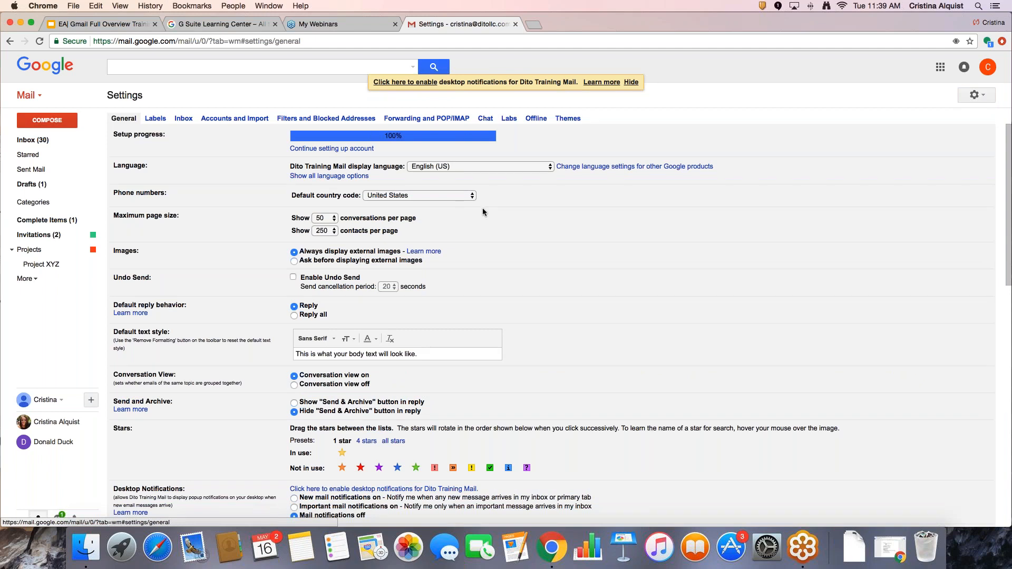
{"action": "scroll", "coordinate": [482, 211], "scroll_direction": "down", "scroll_amount": 2}
{"action": "scroll", "coordinate": [452, 223], "scroll_direction": "down", "scroll_amount": 5}
{"action": "scroll", "coordinate": [149, 371], "scroll_direction": "down", "scroll_amount": 1}
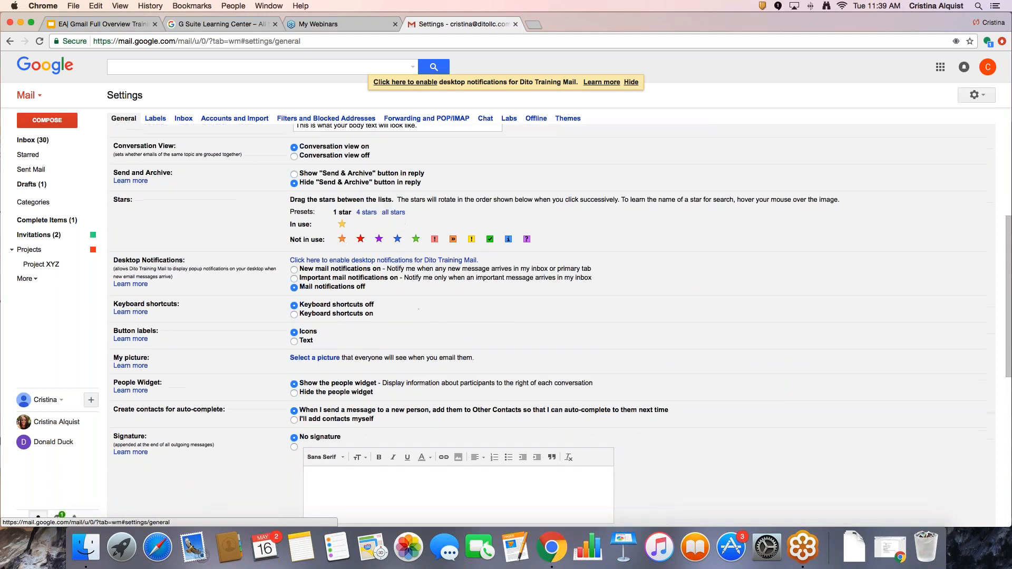
{"action": "left_click_drag", "start_coordinate": [112, 259], "coordinate": [193, 259]}
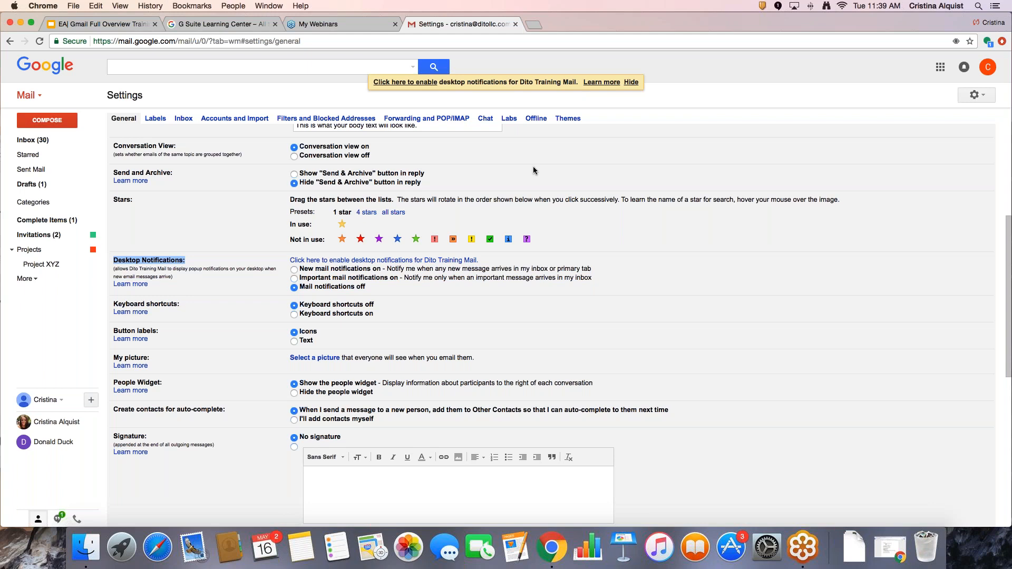
{"action": "left_click", "coordinate": [316, 272]}
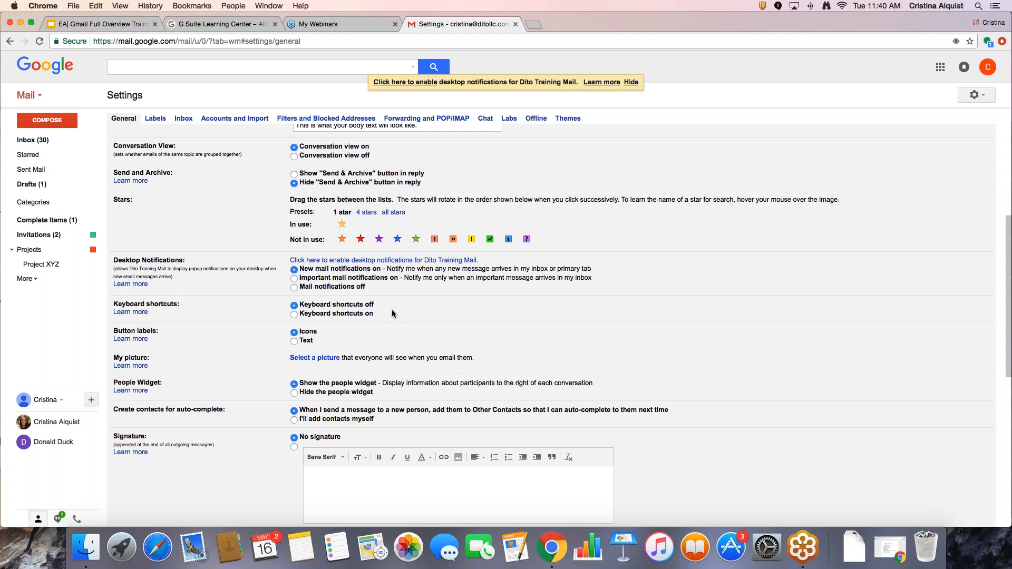
{"action": "scroll", "coordinate": [391, 314], "scroll_direction": "down", "scroll_amount": 2}
{"action": "scroll", "coordinate": [391, 314], "scroll_direction": "down", "scroll_amount": 5}
{"action": "scroll", "coordinate": [373, 307], "scroll_direction": "down", "scroll_amount": 1}
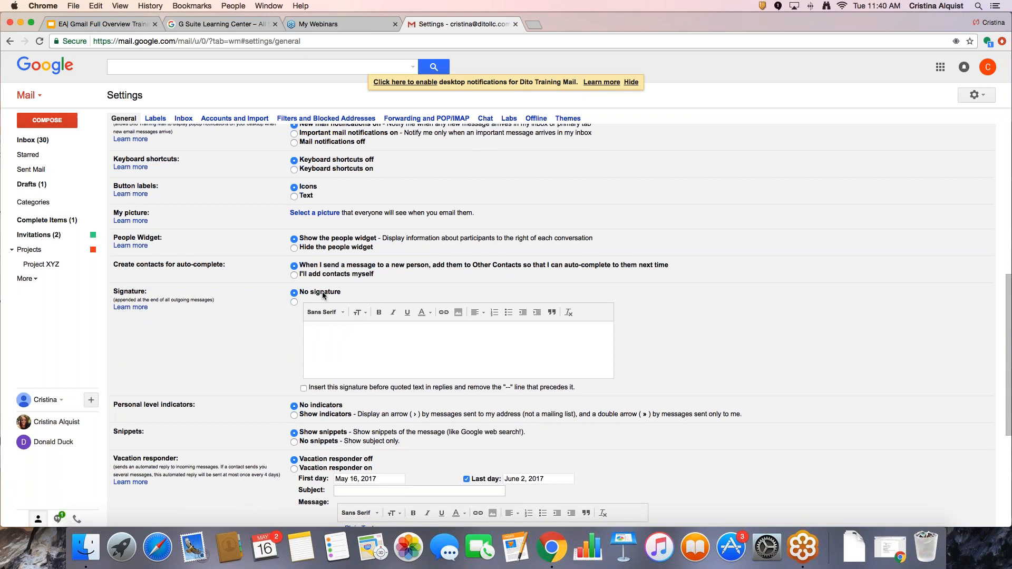
{"action": "left_click", "coordinate": [294, 303]}
{"action": "left_click", "coordinate": [351, 343]}
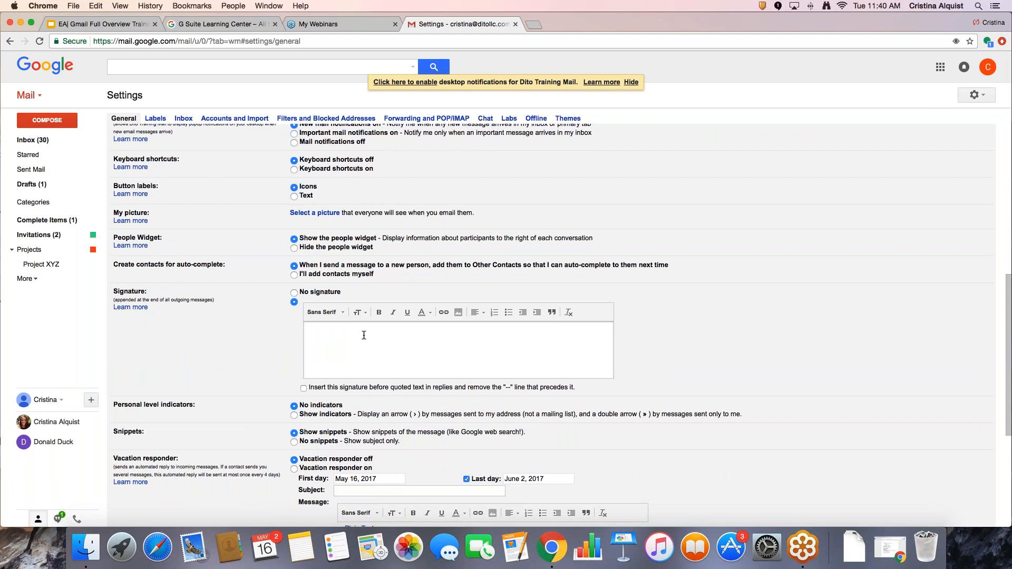
{"action": "type", "text": "Cristina Alquist "}
{"action": "type", "text": "www.google.com"}
{"action": "key", "text": "Return"}
Format the full name in the signature as bold Comic Sans MS in Large size
{"action": "left_click_drag", "start_coordinate": [353, 329], "coordinate": [307, 332]}
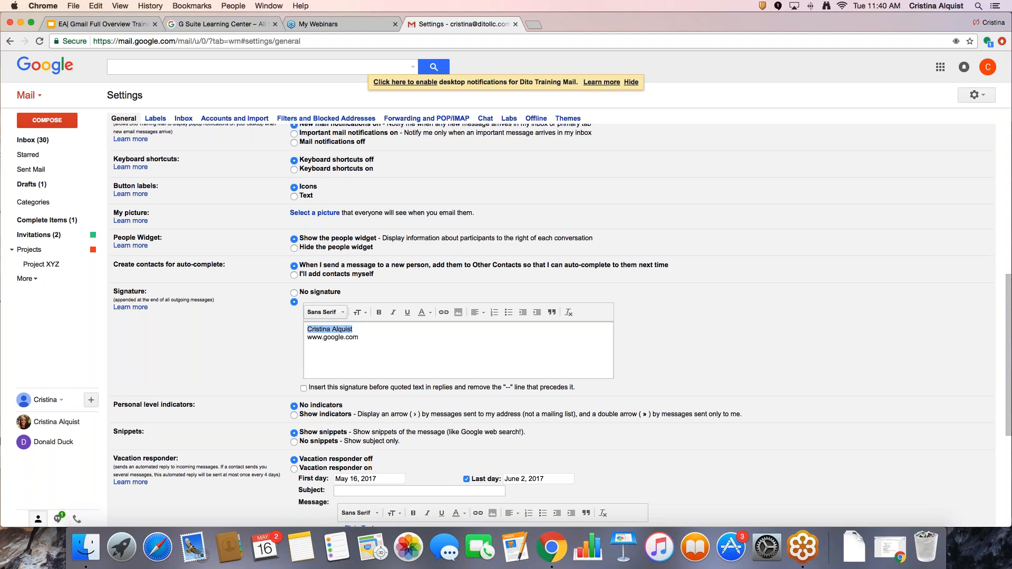
{"action": "left_click", "coordinate": [342, 312]}
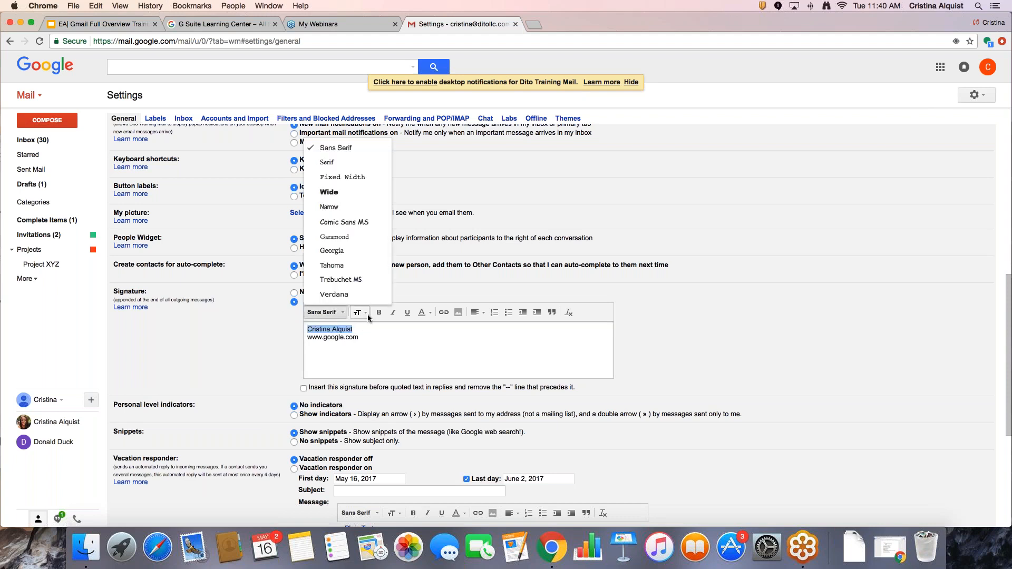
{"action": "left_click", "coordinate": [351, 222]}
{"action": "left_click", "coordinate": [360, 313]}
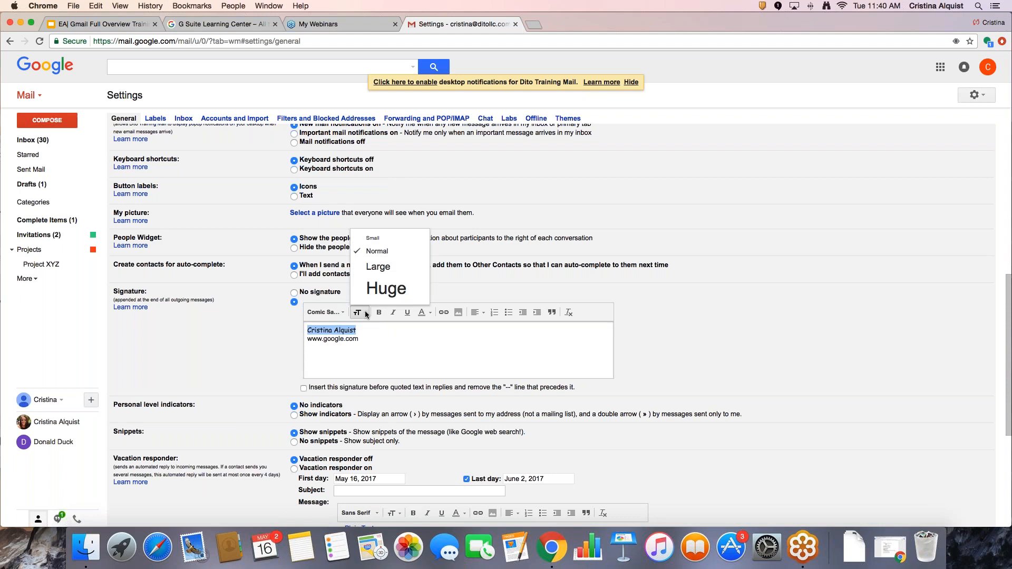
{"action": "left_click", "coordinate": [389, 274]}
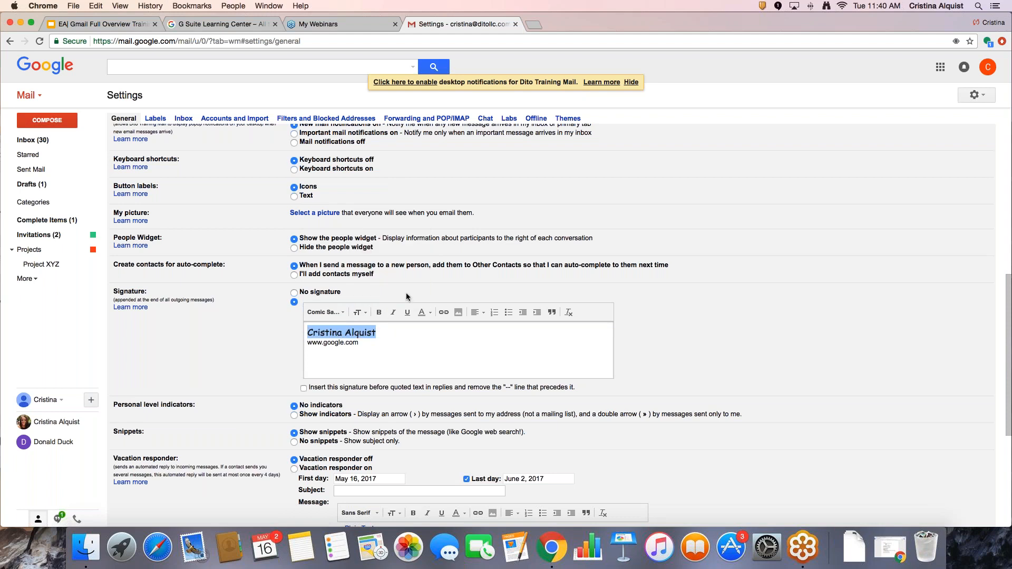
{"action": "left_click", "coordinate": [383, 316]}
{"action": "left_click", "coordinate": [422, 315]}
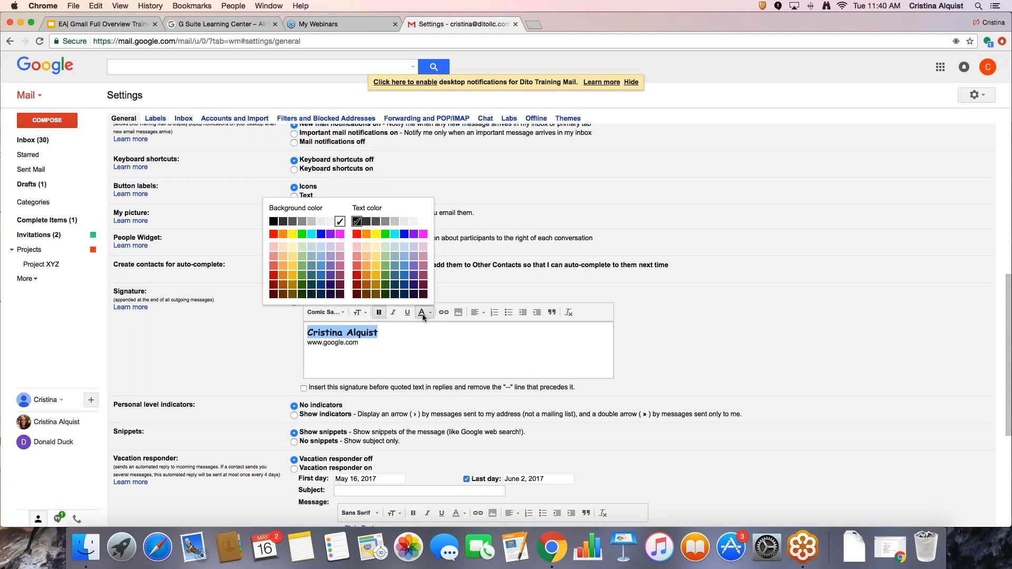
{"action": "left_click", "coordinate": [433, 328]}
{"action": "left_click", "coordinate": [366, 342]}
{"action": "left_click_drag", "start_coordinate": [365, 342], "coordinate": [308, 345]}
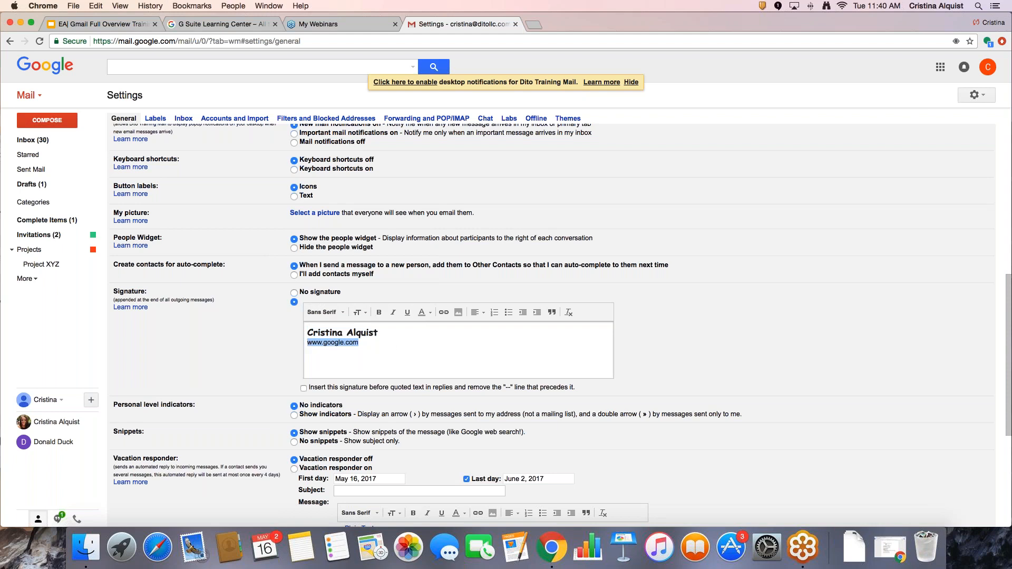
{"action": "left_click", "coordinate": [443, 313]}
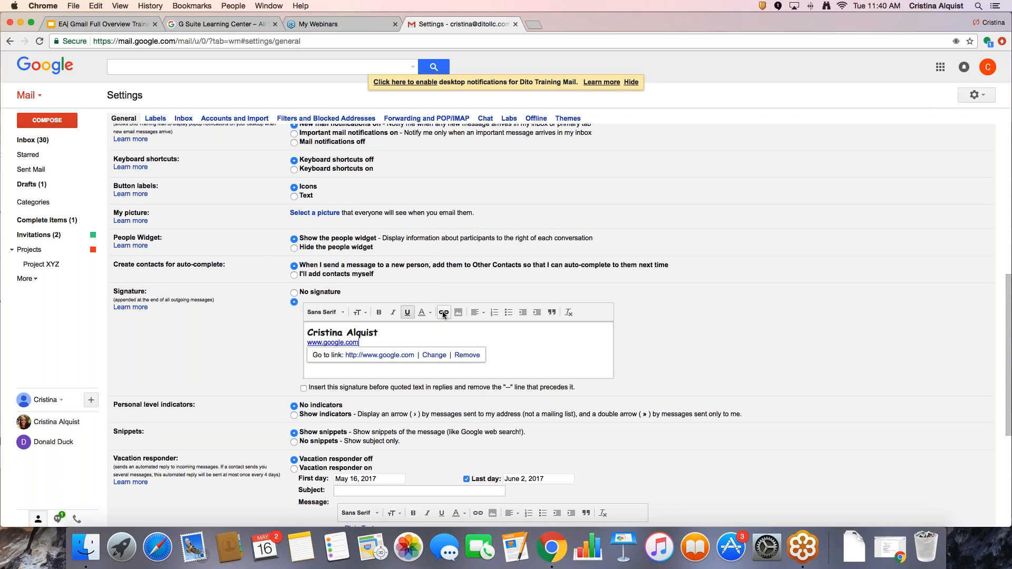
{"action": "left_click", "coordinate": [374, 343]}
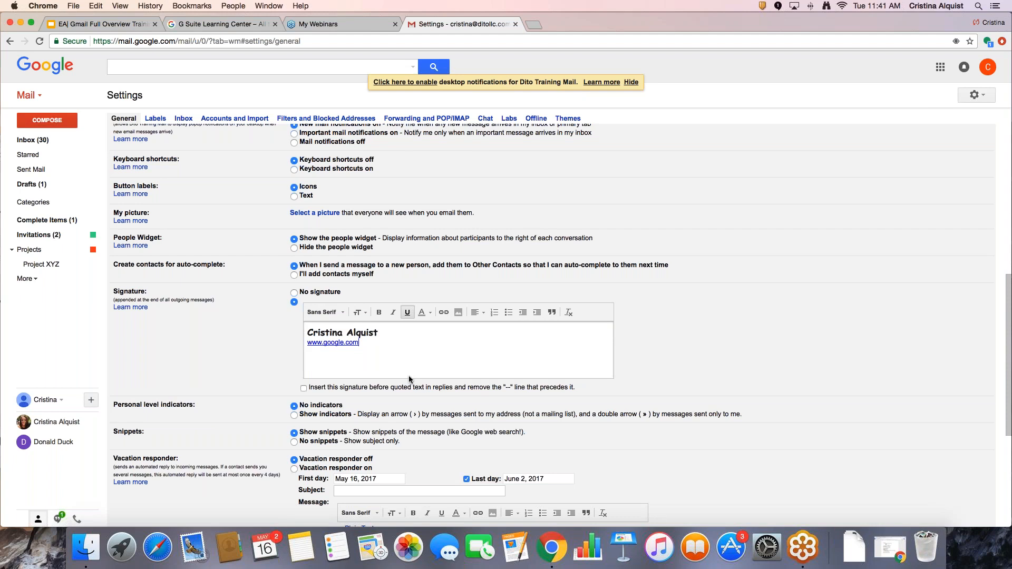
Turn the vacation responder on, with May 29, 2017 as the first day and July 2, 2017 as the last day
{"action": "scroll", "coordinate": [409, 378], "scroll_direction": "down", "scroll_amount": 6}
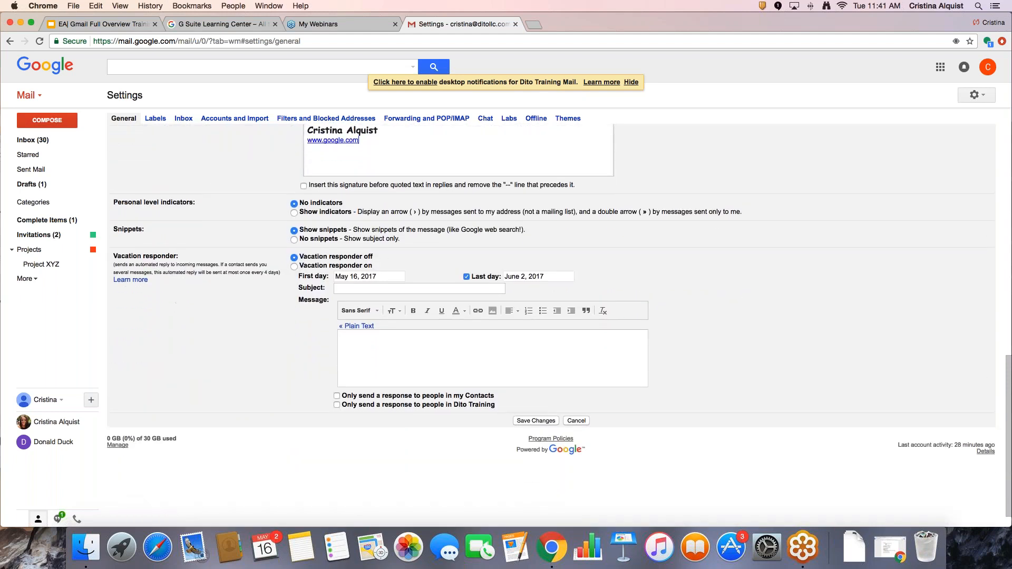
{"action": "left_click_drag", "start_coordinate": [147, 256], "coordinate": [189, 258]}
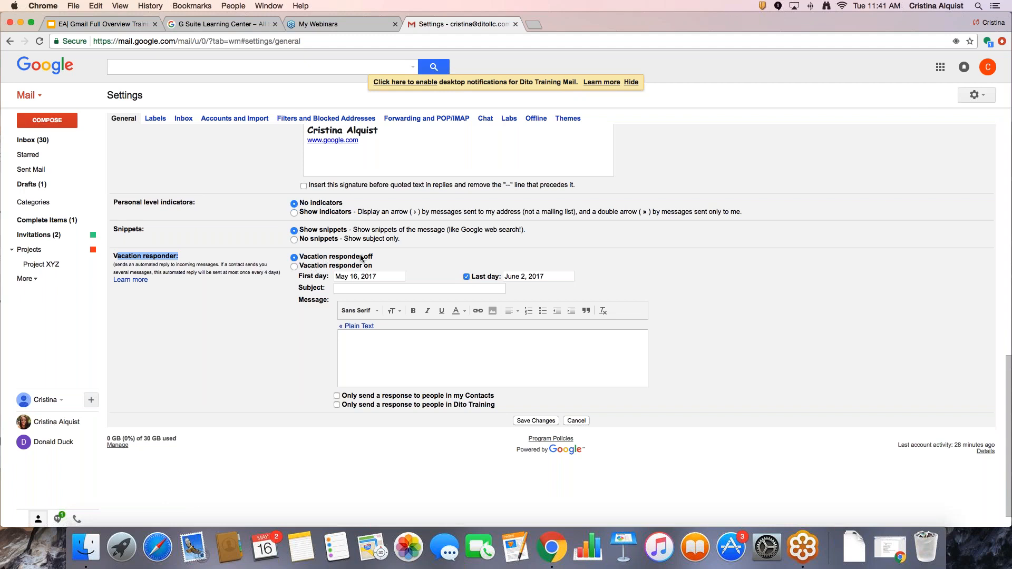
{"action": "left_click", "coordinate": [294, 267]}
{"action": "left_click", "coordinate": [379, 277]}
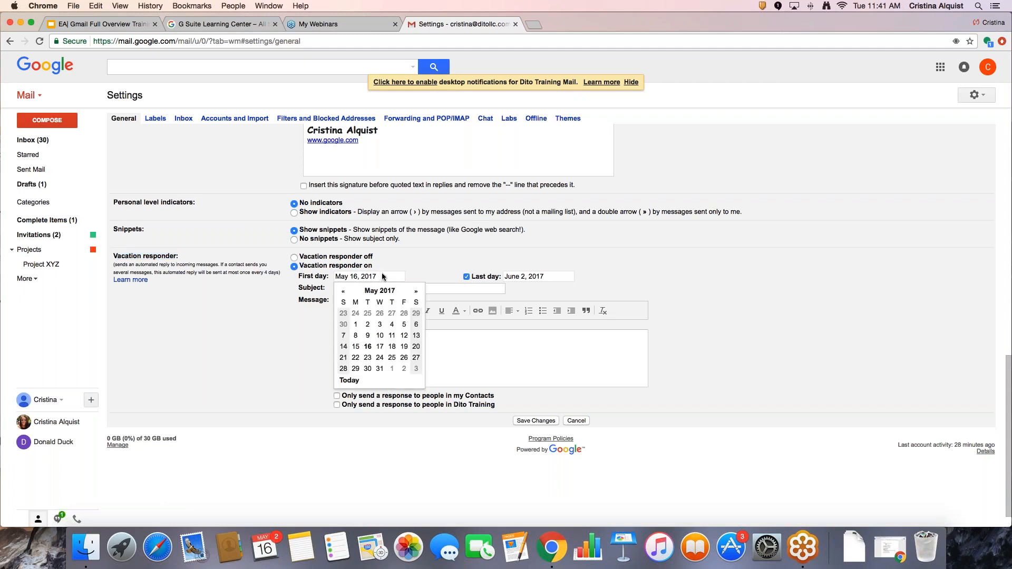
{"action": "left_click", "coordinate": [355, 368]}
{"action": "left_click", "coordinate": [528, 281]}
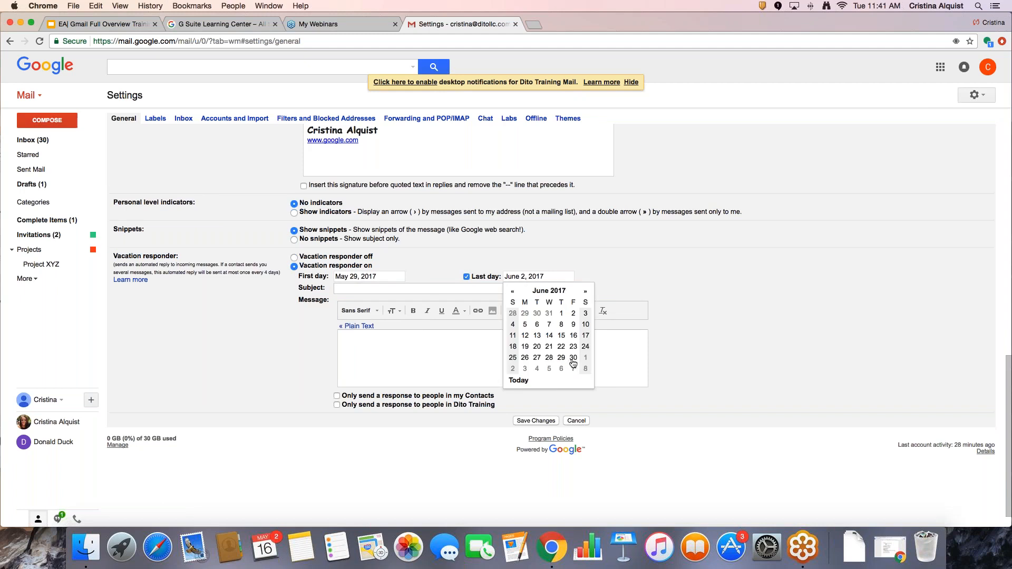
{"action": "left_click", "coordinate": [516, 372]}
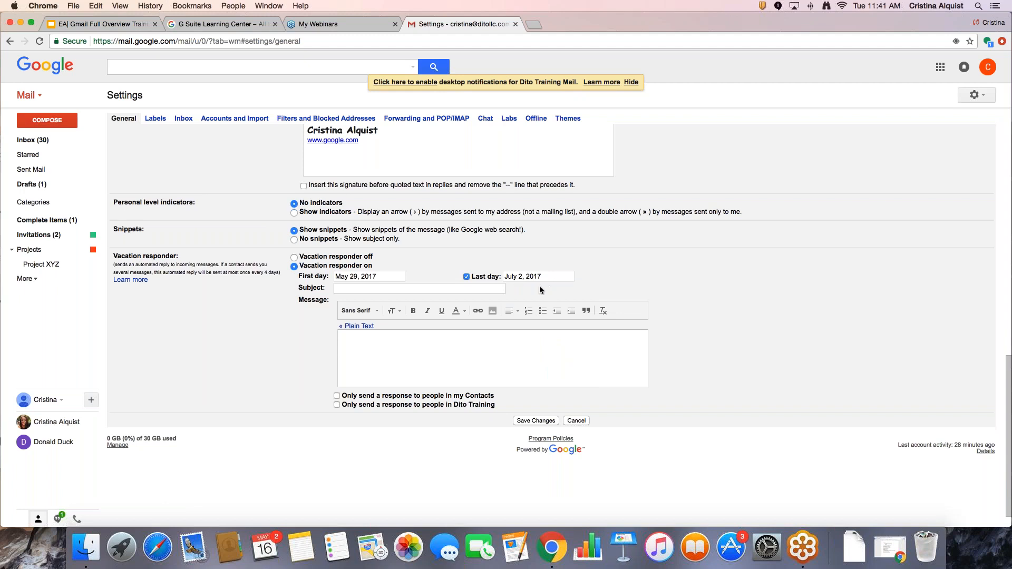
Enter the account holder's first name followed by "OOO" as the vacation subject and "I'm OOO. I'll be back July 2." as the message
{"action": "left_click", "coordinate": [475, 289]}
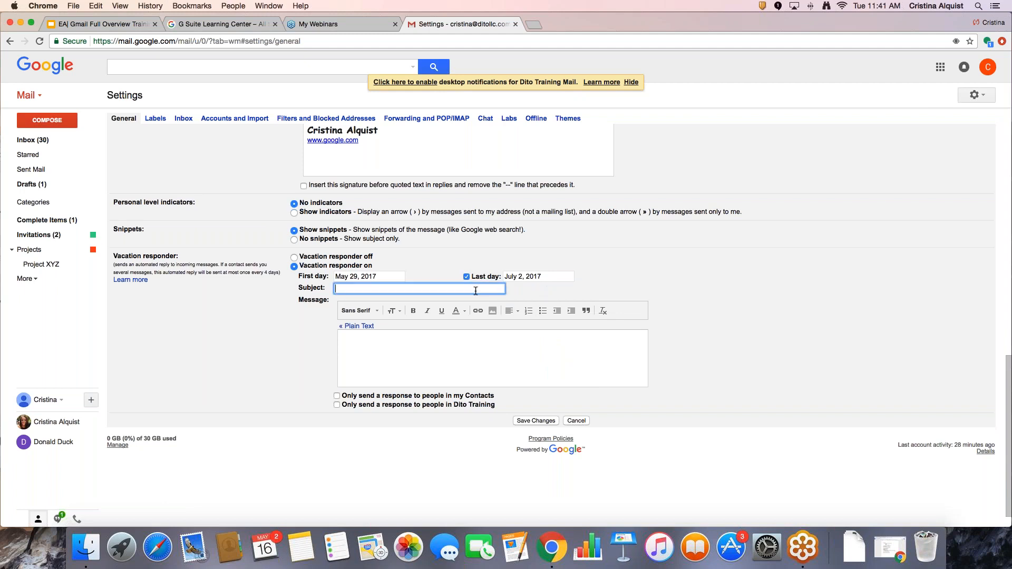
{"action": "type", "text": "Cristina OOO"}
{"action": "left_click", "coordinate": [458, 353]}
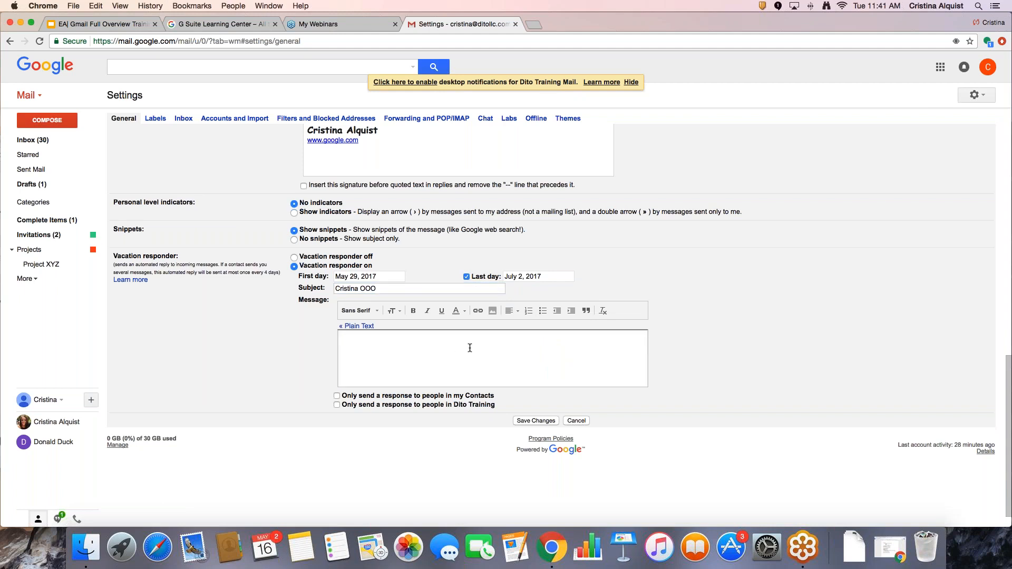
{"action": "type", "text": "I'm OOO. I'll be back July 2"}
{"action": "left_click_drag", "start_coordinate": [435, 340], "coordinate": [342, 338]}
{"action": "left_click", "coordinate": [456, 348]}
Limit vacation responses to people in Contacts and in Dito Training, and save the General settings
{"action": "left_click", "coordinate": [337, 396]}
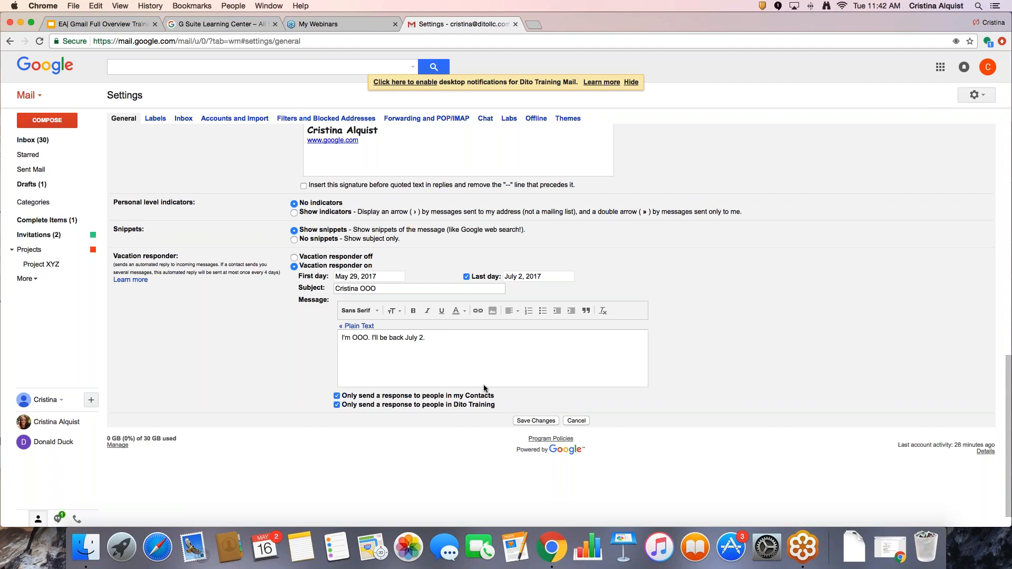
{"action": "left_click", "coordinate": [538, 421]}
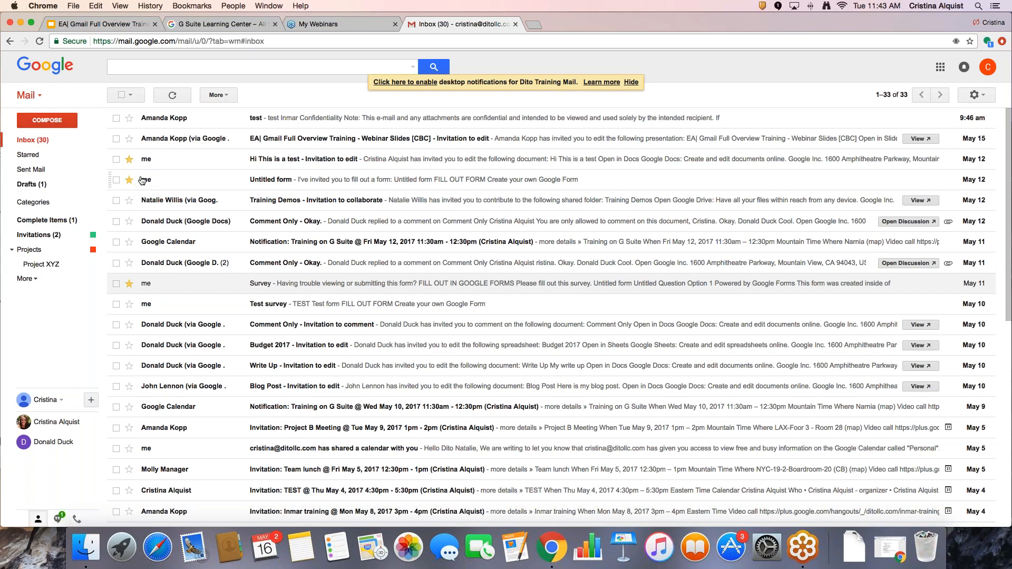
Remove the star from the May 12 "Comment Only - Okay." message and star the May 11 conversation with the same subject
{"action": "scroll", "coordinate": [162, 176], "scroll_direction": "down", "scroll_amount": 1}
{"action": "scroll", "coordinate": [162, 177], "scroll_direction": "down", "scroll_amount": 3}
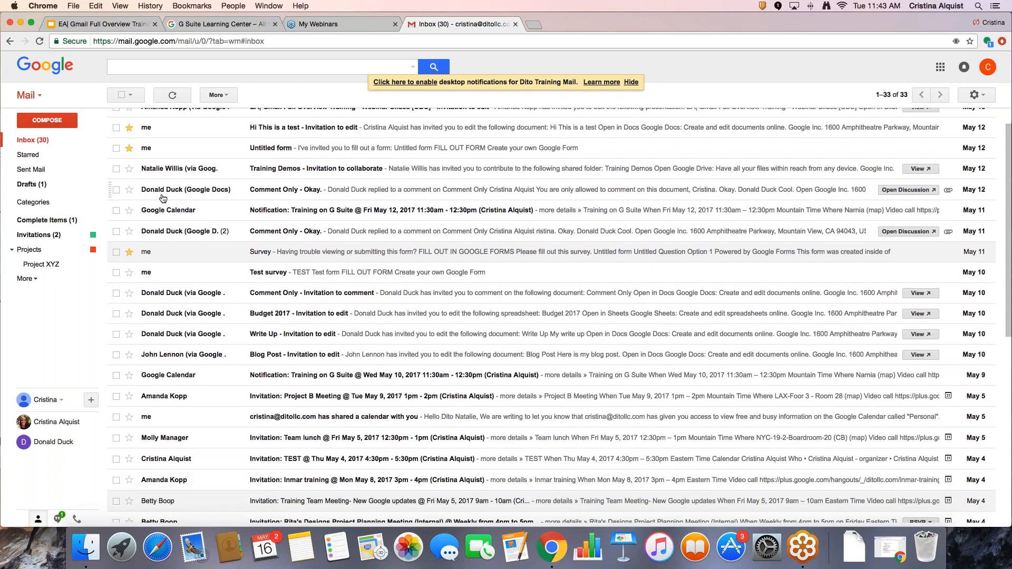
{"action": "scroll", "coordinate": [159, 196], "scroll_direction": "up", "scroll_amount": 1}
{"action": "scroll", "coordinate": [159, 197], "scroll_direction": "up", "scroll_amount": 1}
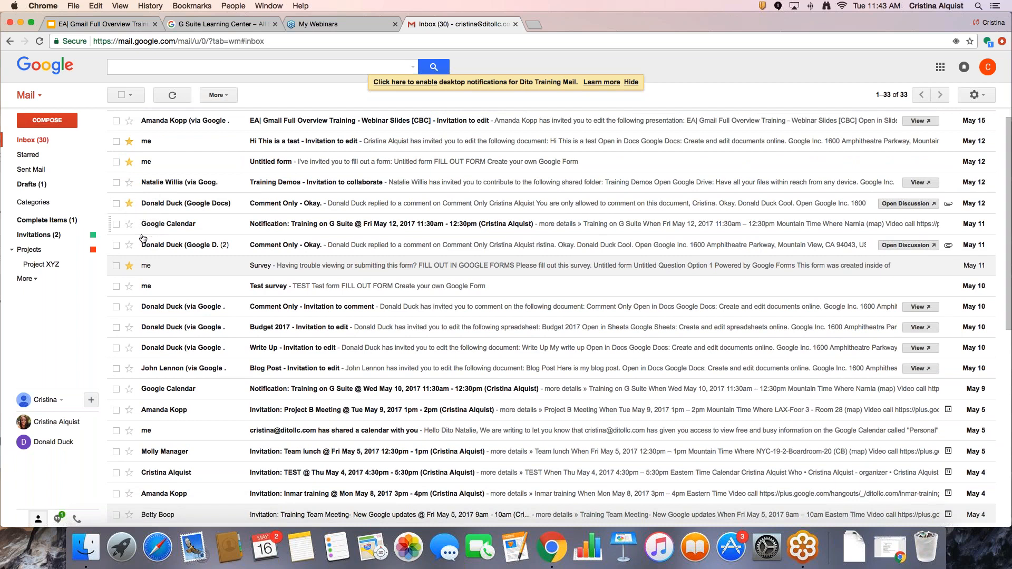
{"action": "left_click", "coordinate": [130, 205]}
{"action": "left_click", "coordinate": [130, 246]}
Open the "Test survey" email, star it from within the message, and return to the inbox
{"action": "left_click", "coordinate": [283, 288]}
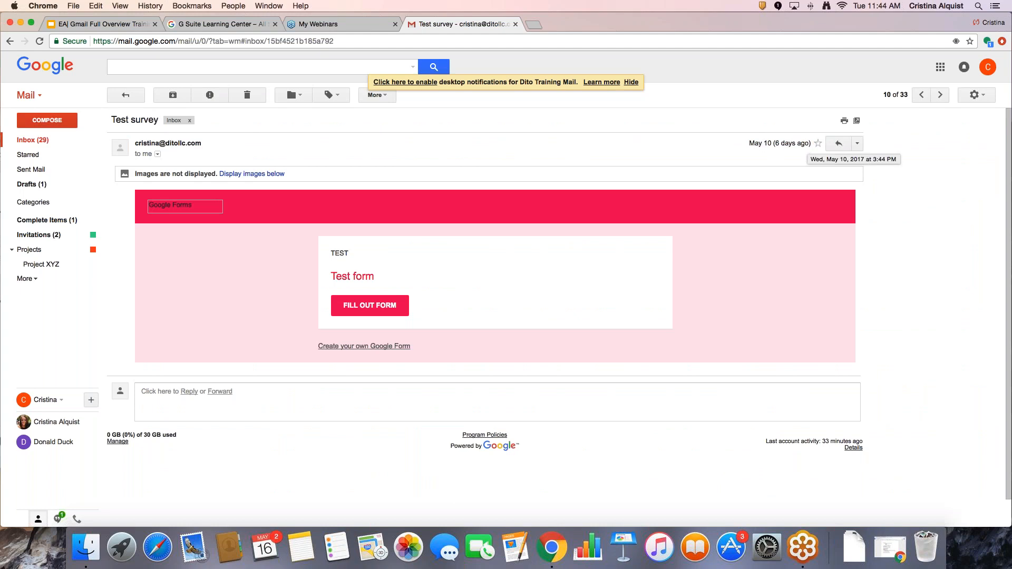
{"action": "scroll", "coordinate": [817, 148], "scroll_direction": "down", "scroll_amount": 1}
{"action": "left_click", "coordinate": [817, 136]}
{"action": "scroll", "coordinate": [796, 187], "scroll_direction": "up", "scroll_amount": 1}
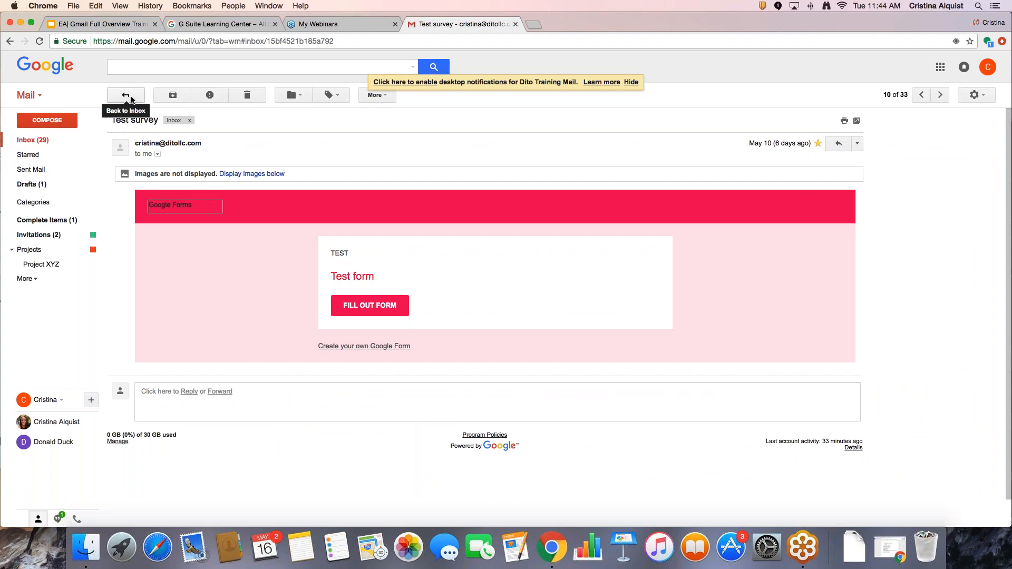
{"action": "left_click", "coordinate": [132, 97]}
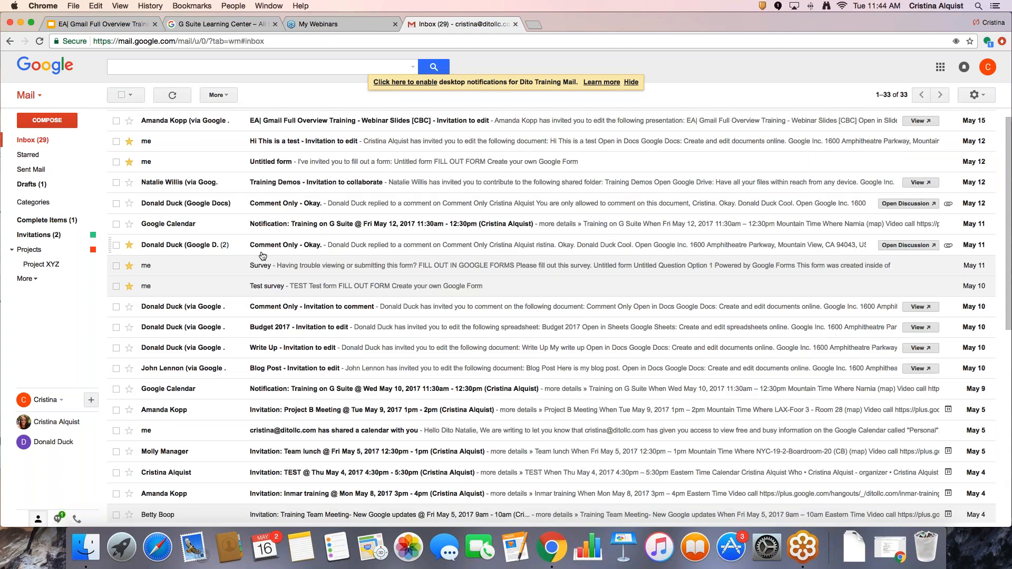
Open the May 11 "Comment Only - Okay." conversation, check which of its messages is starred, and return to the inbox
{"action": "left_click", "coordinate": [258, 249]}
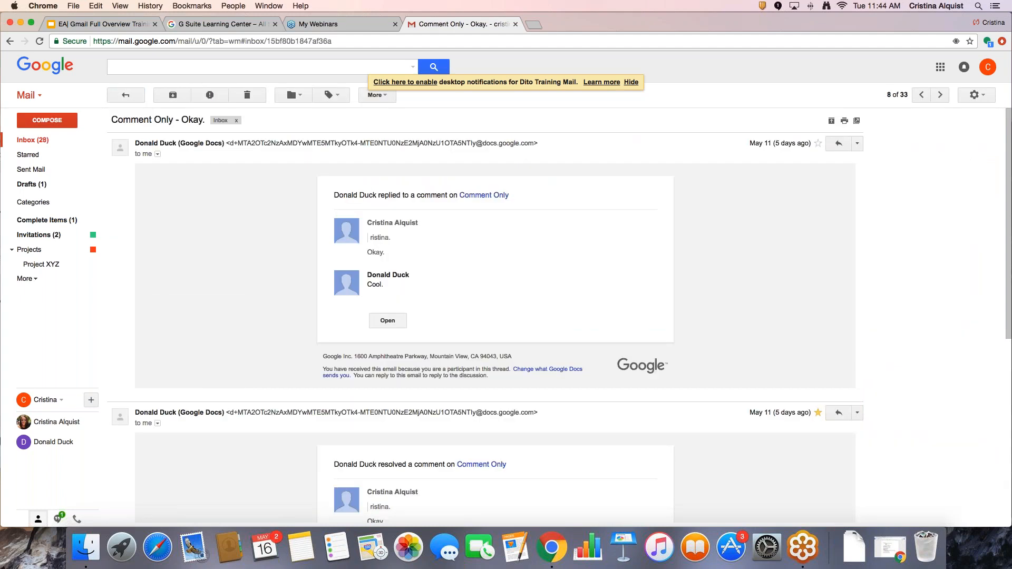
{"action": "scroll", "coordinate": [471, 252], "scroll_direction": "down", "scroll_amount": 2}
{"action": "scroll", "coordinate": [471, 252], "scroll_direction": "up", "scroll_amount": 1}
{"action": "scroll", "coordinate": [827, 363], "scroll_direction": "down", "scroll_amount": 4}
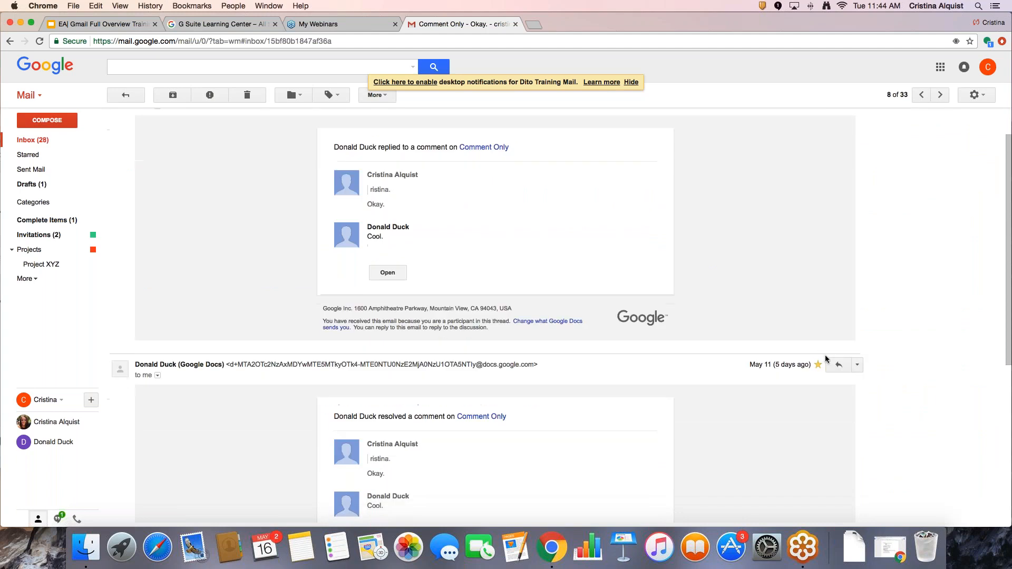
{"action": "scroll", "coordinate": [813, 367], "scroll_direction": "down", "scroll_amount": 1}
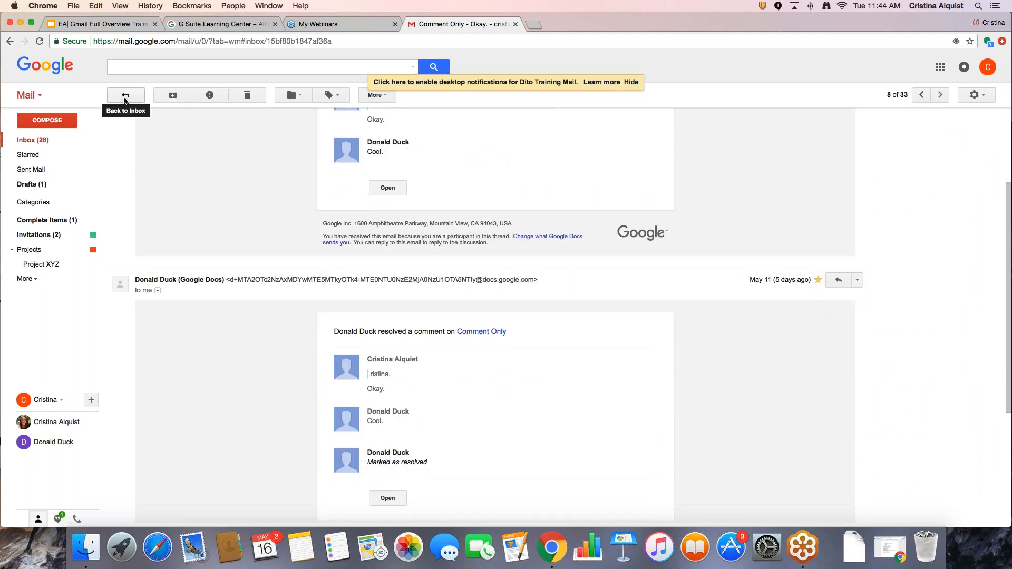
{"action": "left_click", "coordinate": [125, 97]}
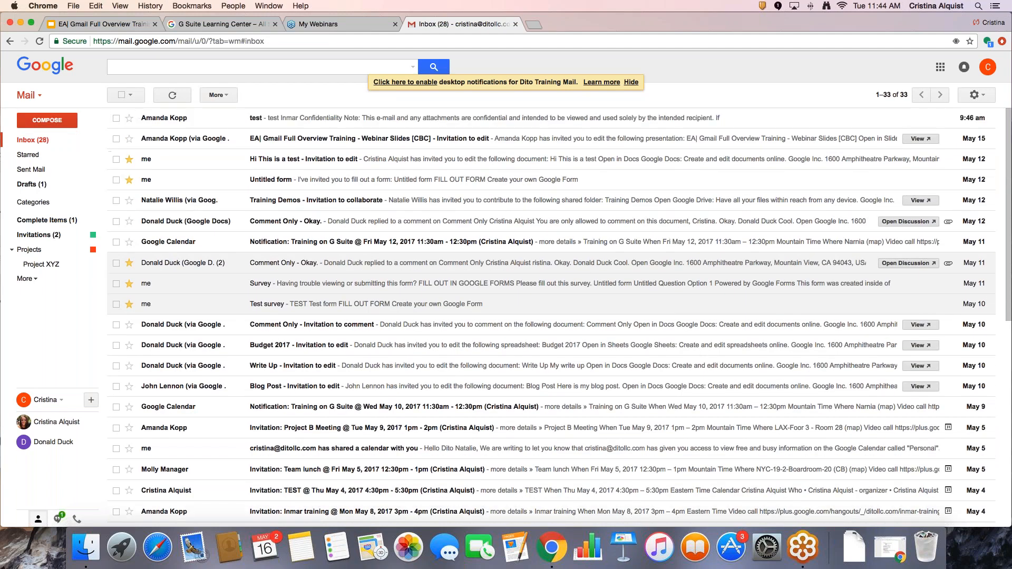
Select all starred messages in the inbox and view the available Move to destinations without moving them
{"action": "left_click", "coordinate": [130, 97]}
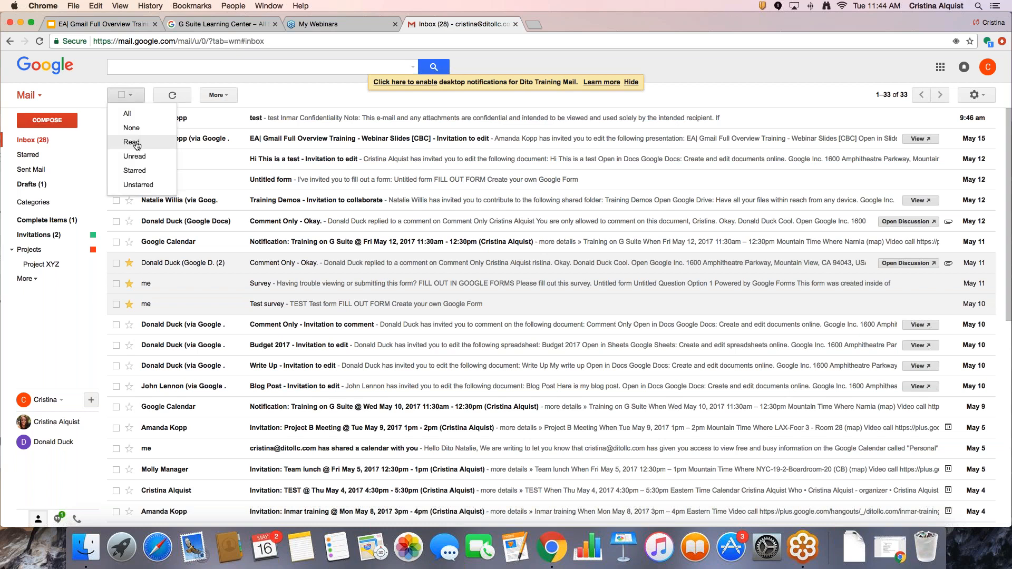
{"action": "left_click", "coordinate": [145, 171]}
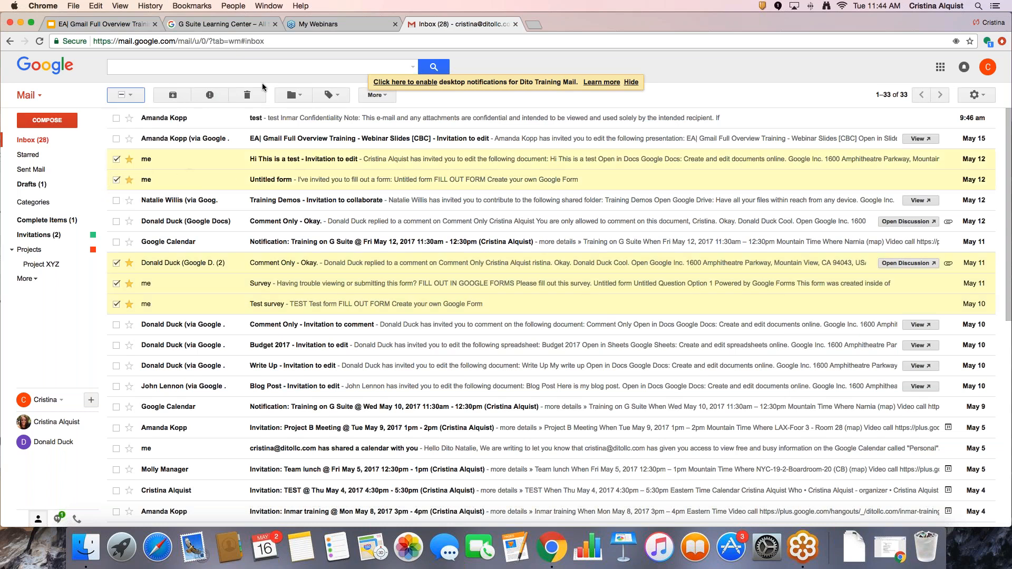
{"action": "left_click", "coordinate": [293, 95]}
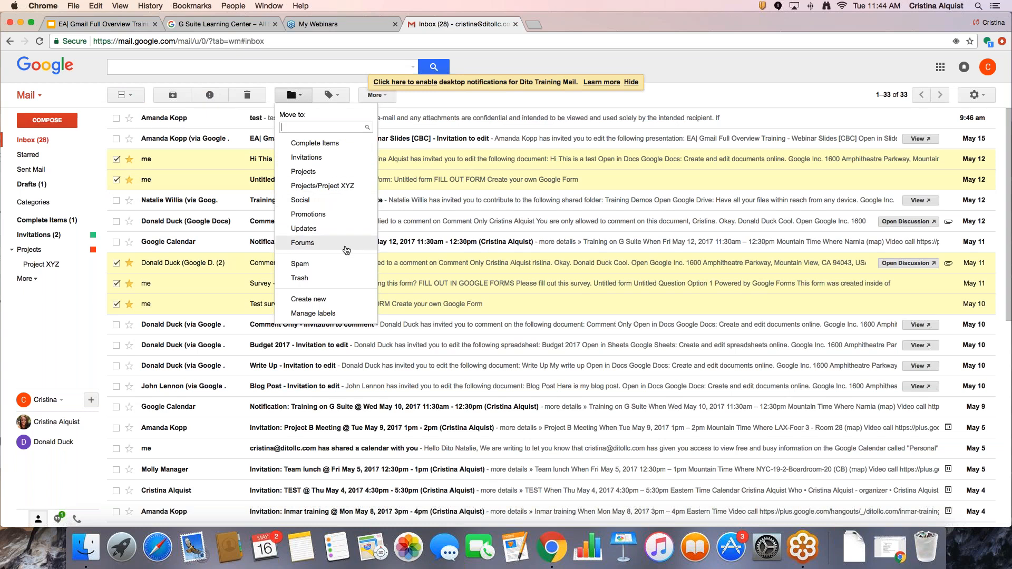
{"action": "left_click", "coordinate": [307, 86]}
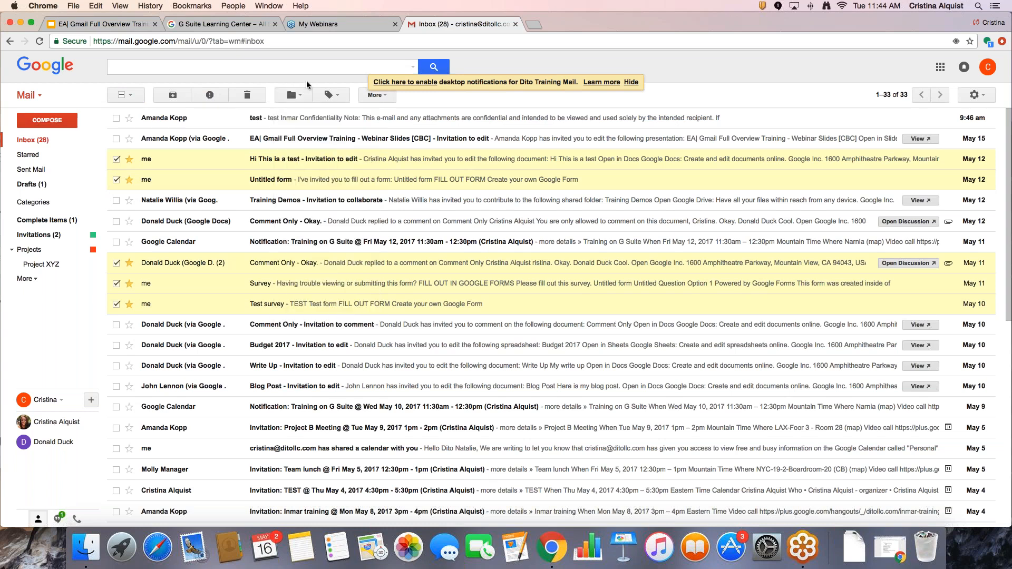
Clear the current message selection and select all read messages in the inbox
{"action": "left_click", "coordinate": [132, 97]}
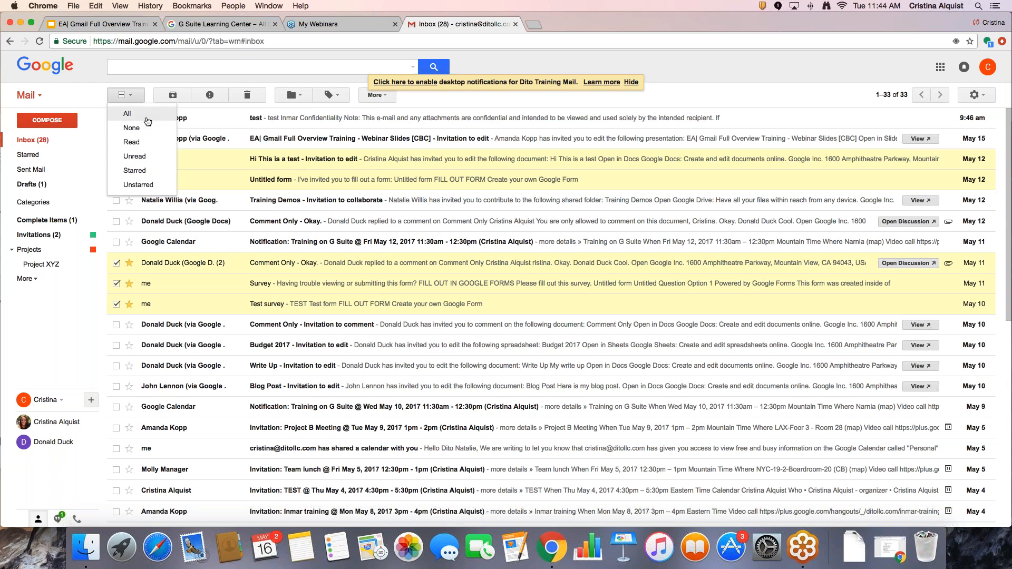
{"action": "left_click", "coordinate": [141, 128]}
{"action": "left_click", "coordinate": [126, 95]}
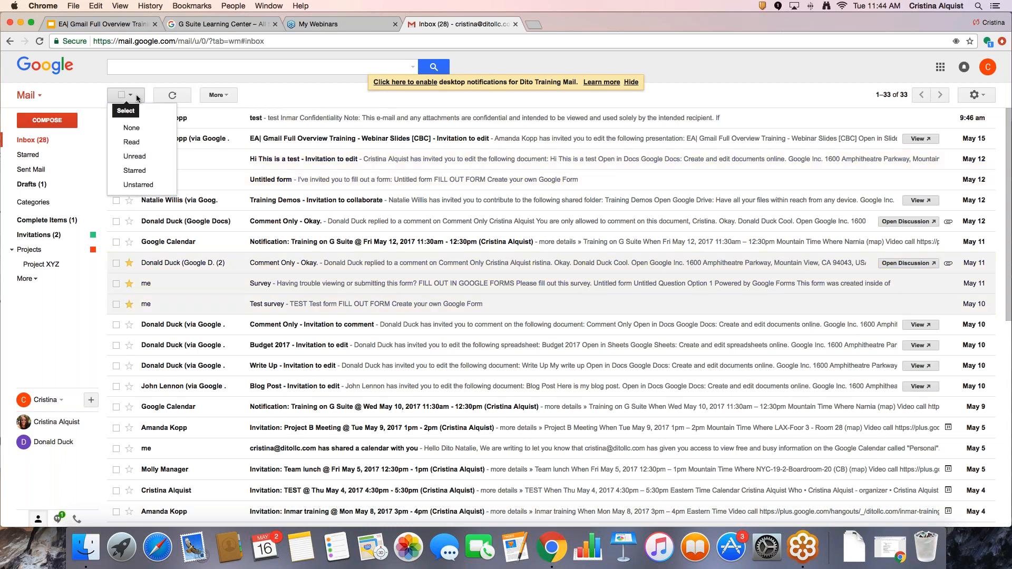
{"action": "left_click", "coordinate": [146, 145]}
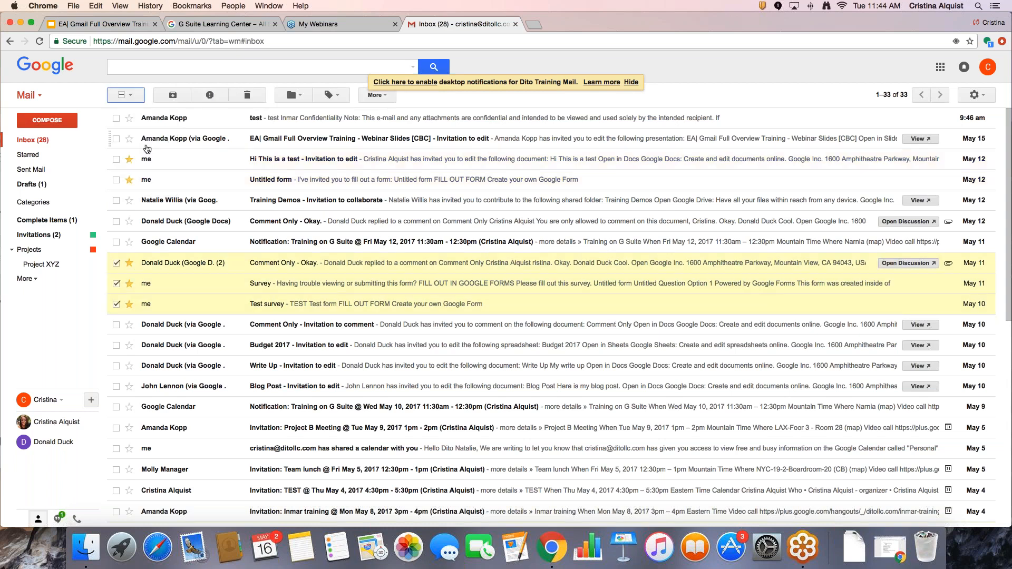
Select all messages in the inbox and clear the whole selection
{"action": "left_click", "coordinate": [141, 101]}
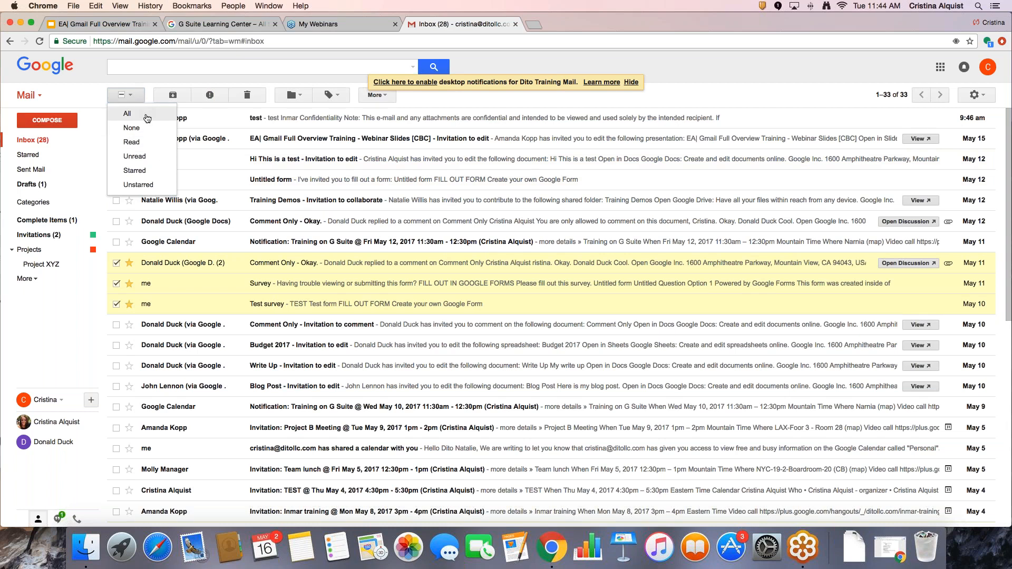
{"action": "left_click", "coordinate": [142, 114]}
{"action": "left_click", "coordinate": [130, 95]}
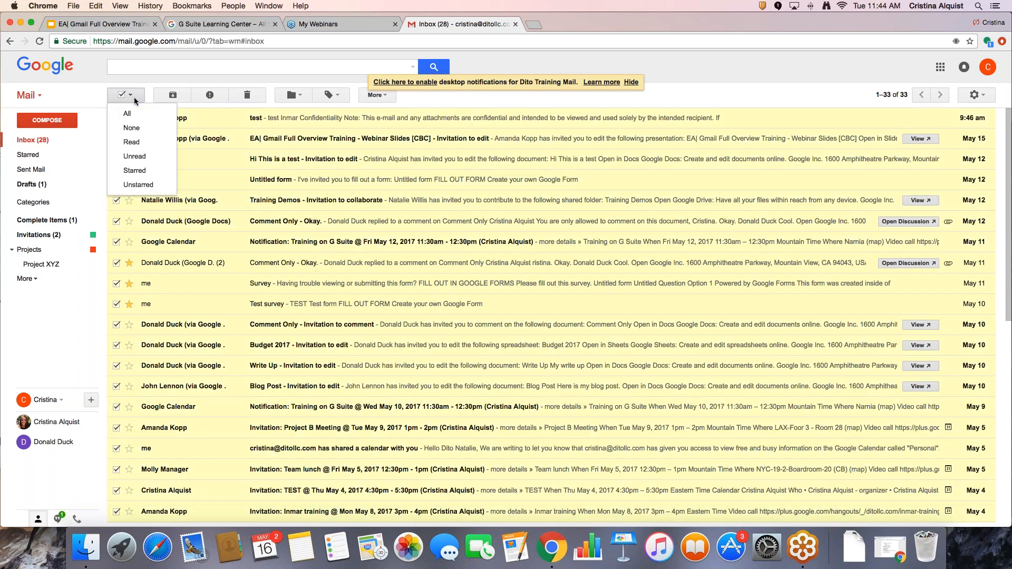
{"action": "left_click", "coordinate": [135, 128]}
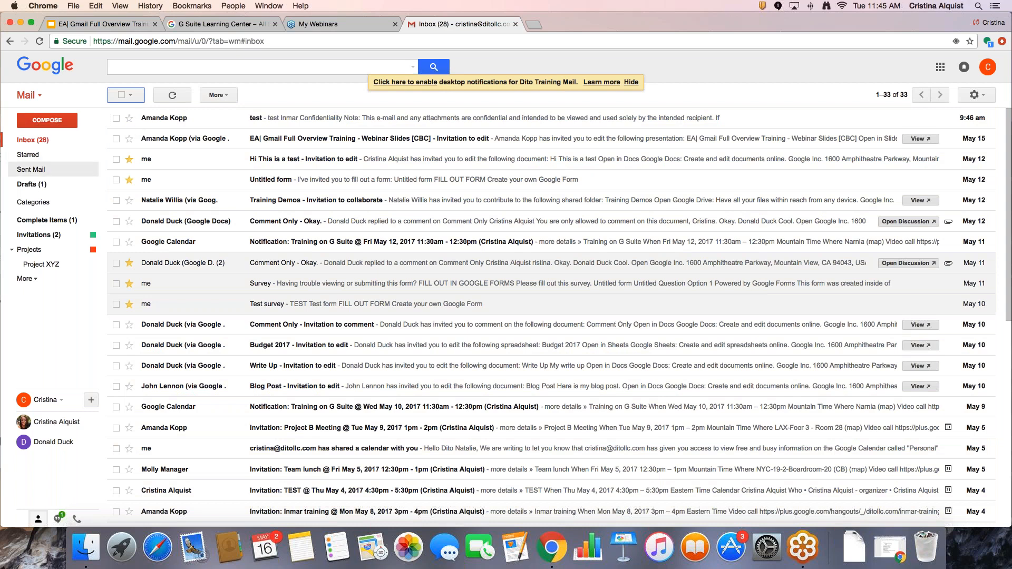
View the list of starred messages and return to the inbox
{"action": "left_click", "coordinate": [47, 159]}
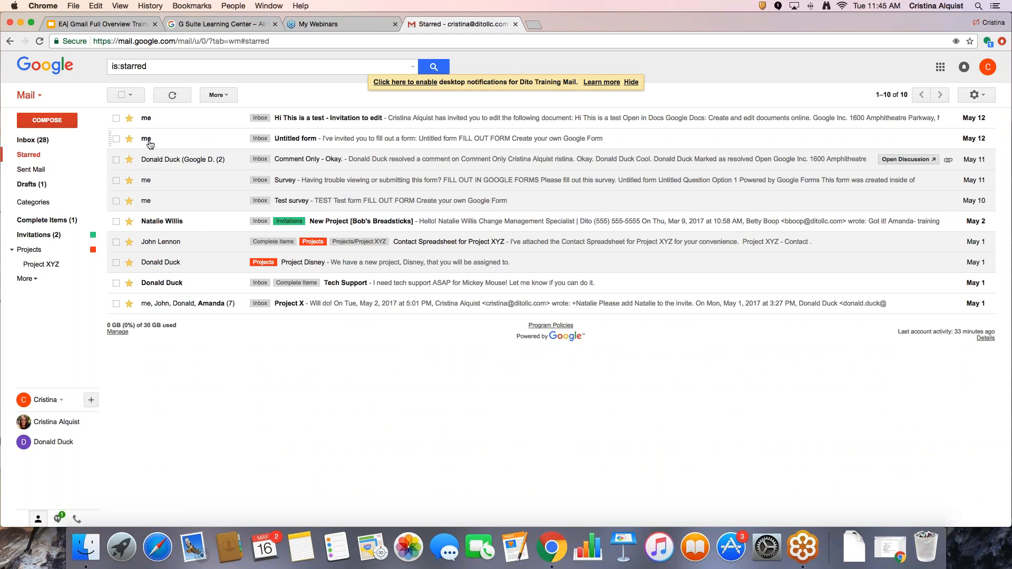
{"action": "left_click", "coordinate": [82, 143]}
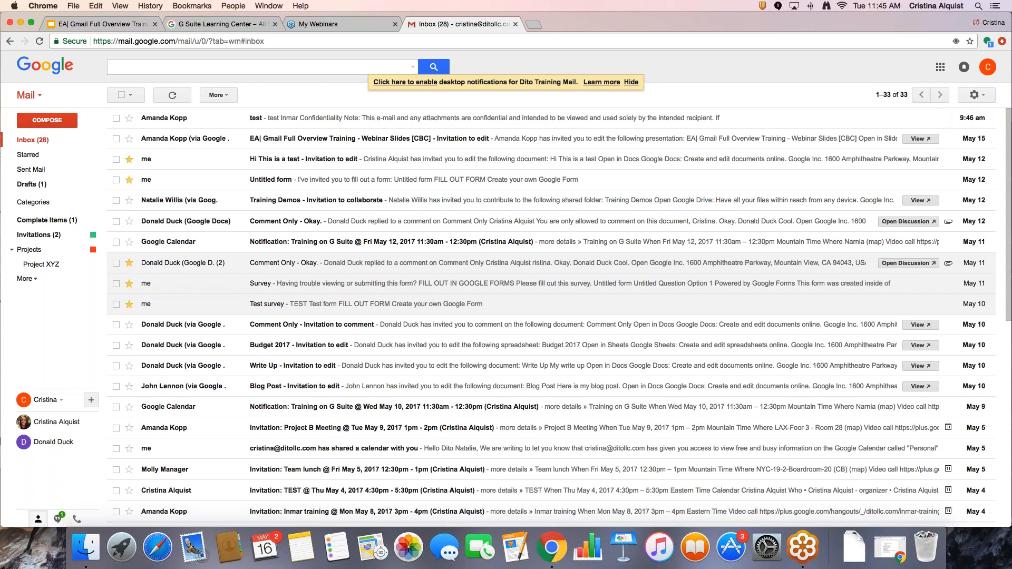
Enable Undo Send in the General settings with a send cancellation period of 30 seconds and save the changes
{"action": "left_click", "coordinate": [983, 98]}
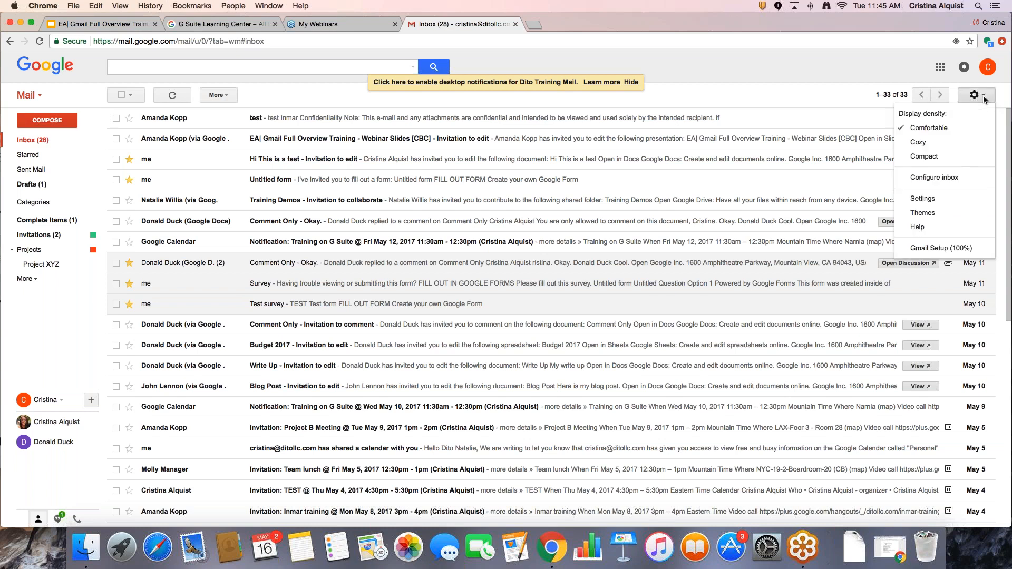
{"action": "left_click", "coordinate": [924, 200]}
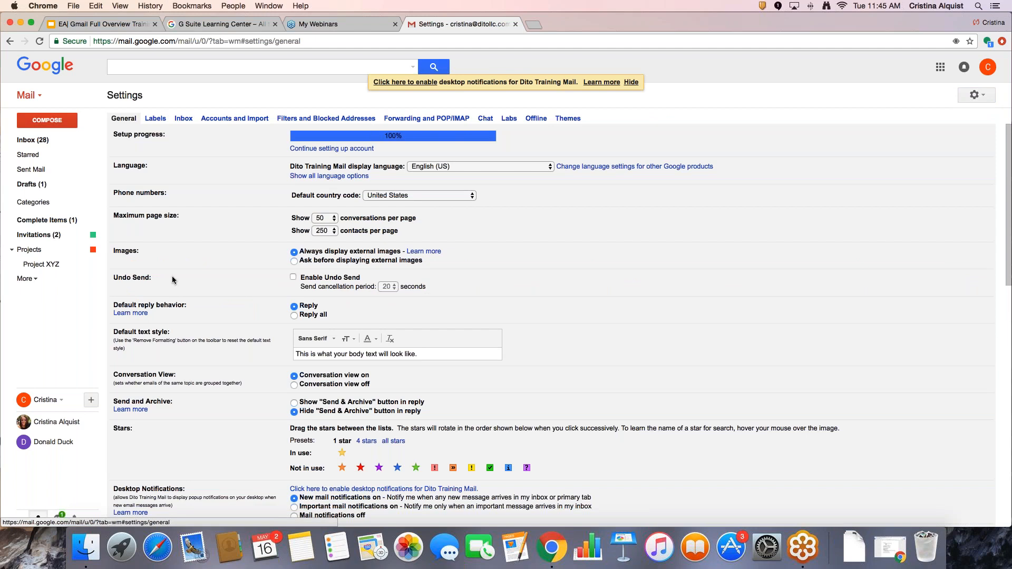
{"action": "left_click_drag", "start_coordinate": [113, 278], "coordinate": [156, 279]}
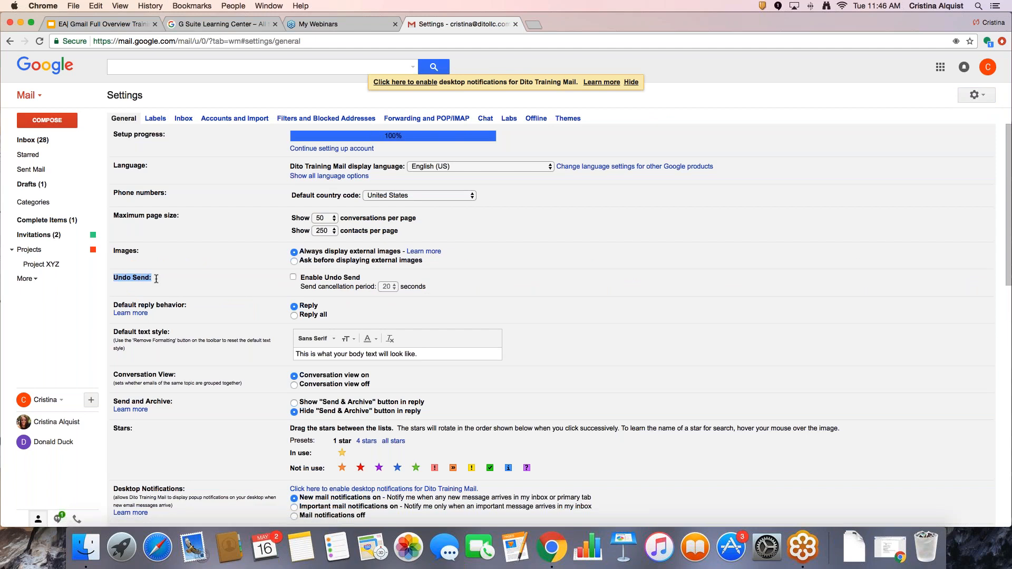
{"action": "left_click", "coordinate": [298, 280]}
{"action": "left_click", "coordinate": [293, 277]}
{"action": "left_click", "coordinate": [388, 286]}
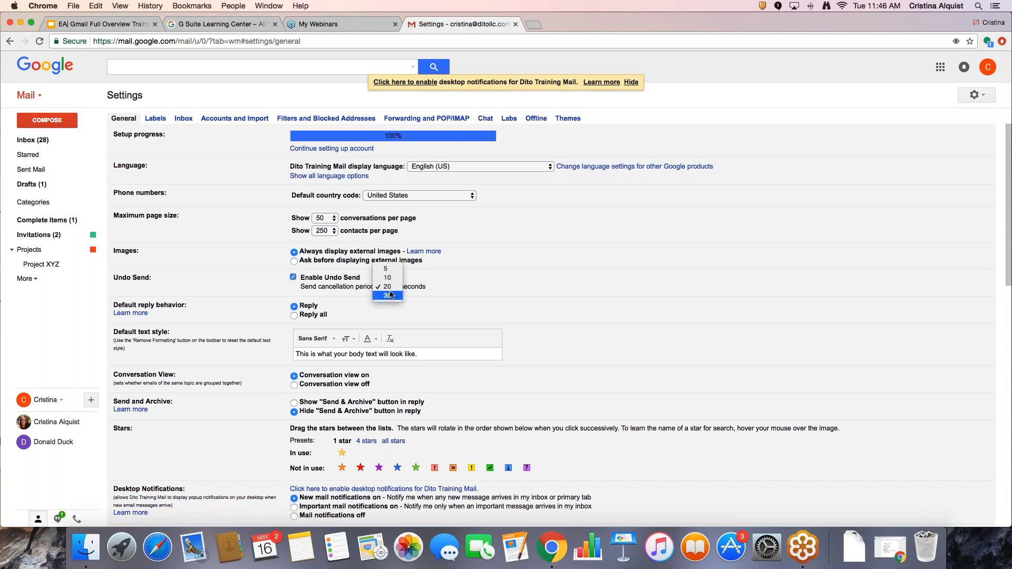
{"action": "left_click", "coordinate": [465, 296]}
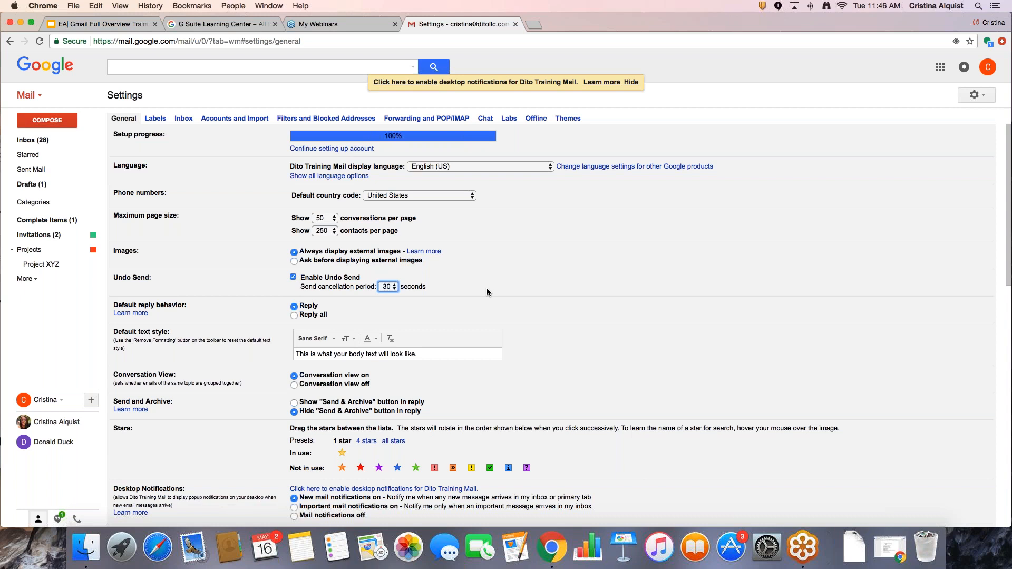
{"action": "scroll", "coordinate": [488, 294], "scroll_direction": "down", "scroll_amount": 2}
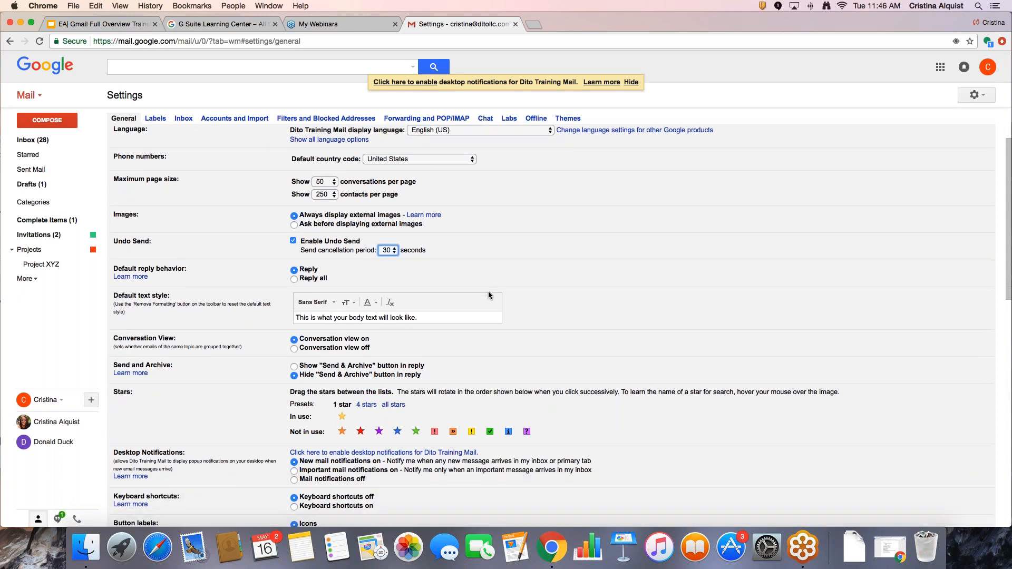
{"action": "scroll", "coordinate": [488, 291], "scroll_direction": "down", "scroll_amount": 10}
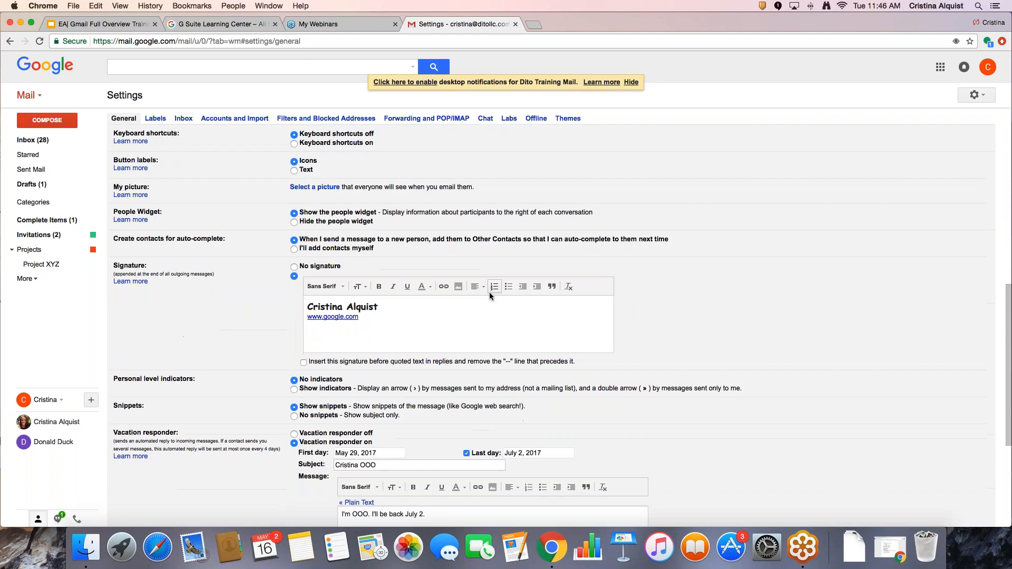
{"action": "scroll", "coordinate": [489, 292], "scroll_direction": "down", "scroll_amount": 6}
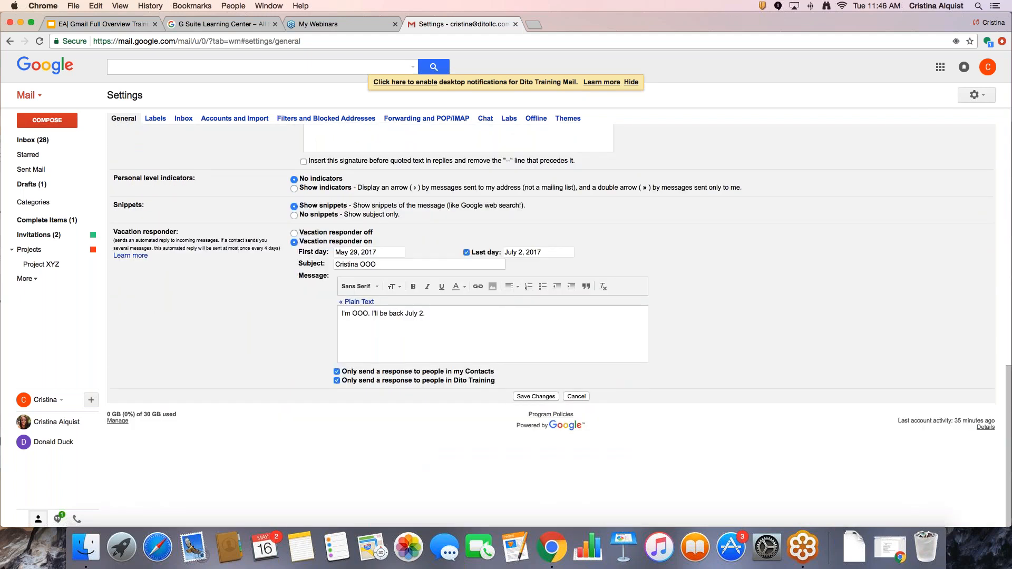
{"action": "left_click", "coordinate": [540, 397]}
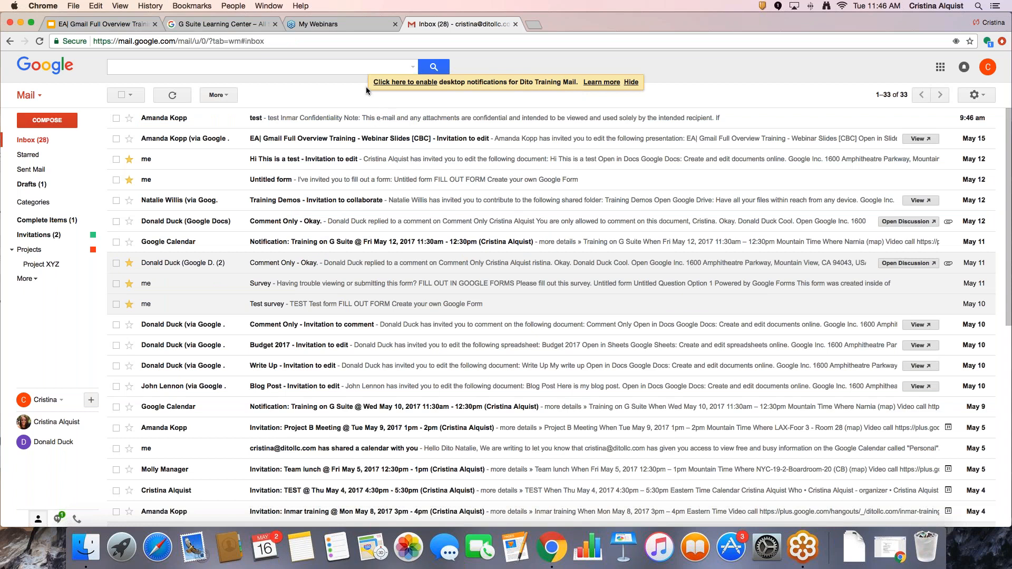
Compose a new message to the suggested contact with a short greeting in the body and no subject, and send it
{"action": "left_click", "coordinate": [68, 119]}
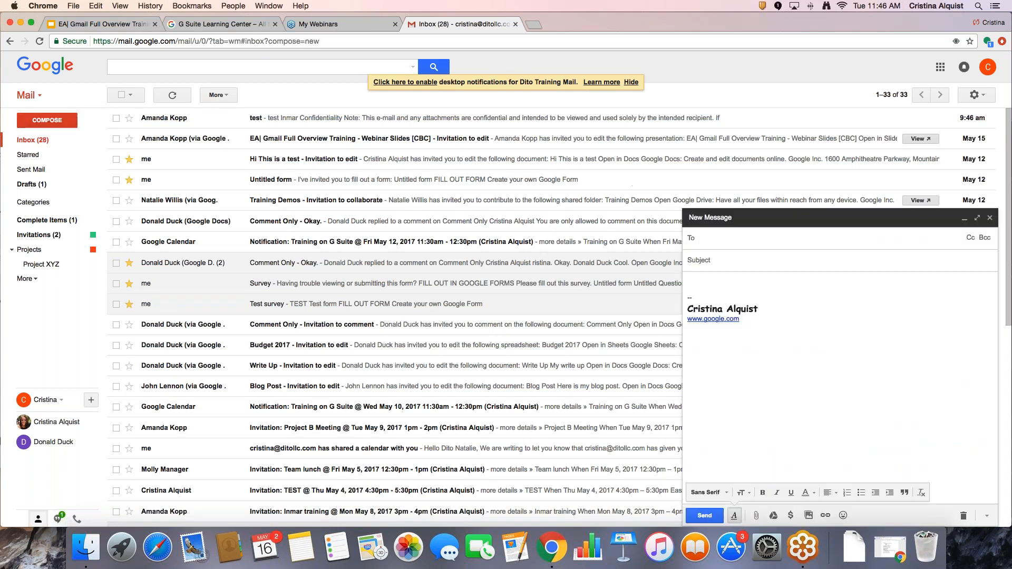
{"action": "type", "text": "donal"}
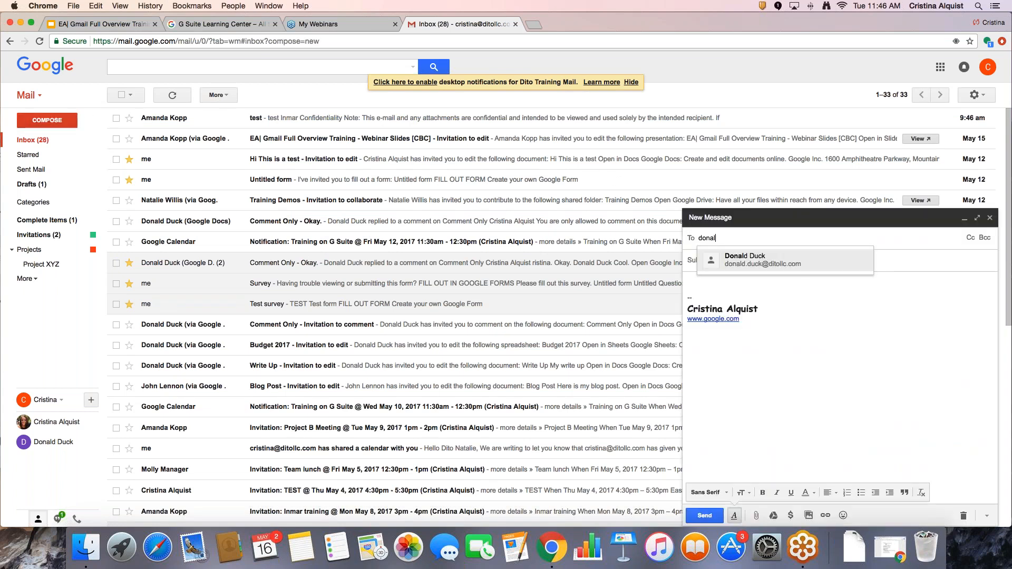
{"action": "key", "text": "Return"}
{"action": "left_click", "coordinate": [751, 282]}
{"action": "type", "text": "Hi Donald"}
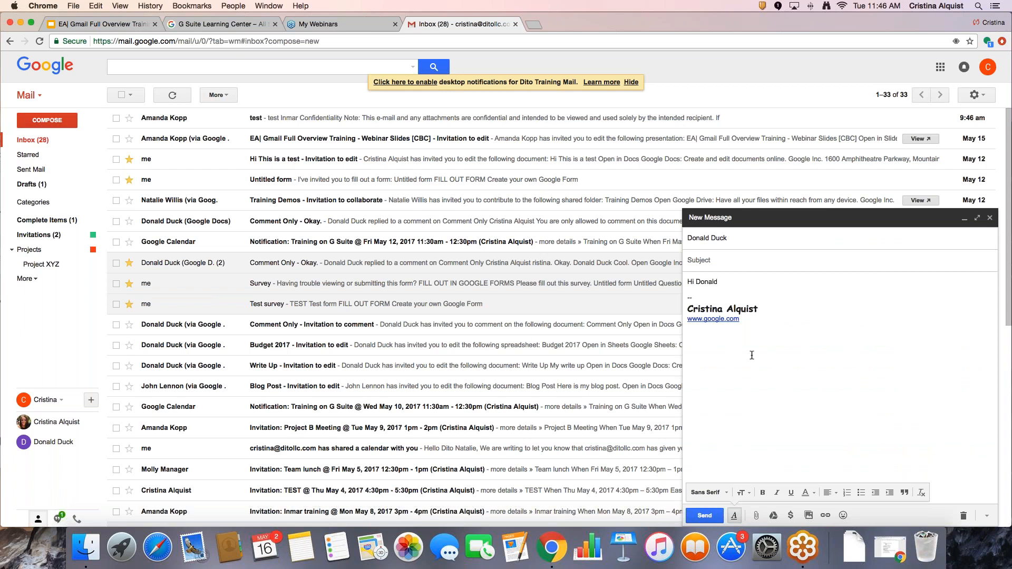
{"action": "left_click", "coordinate": [713, 516]}
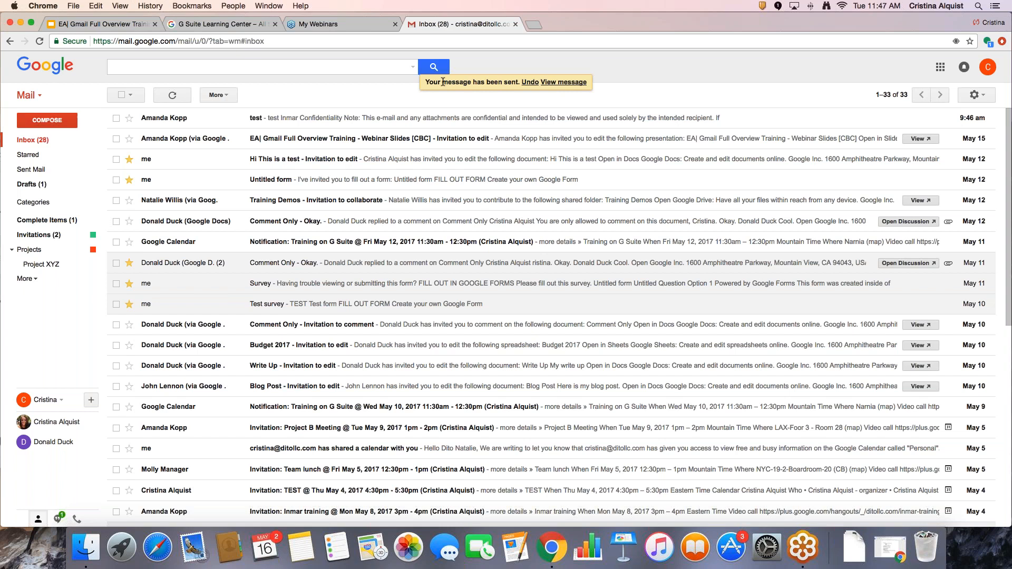
Undo sending the greeting message, add a second contact as a Cc recipient, and send it again
{"action": "left_click", "coordinate": [530, 82]}
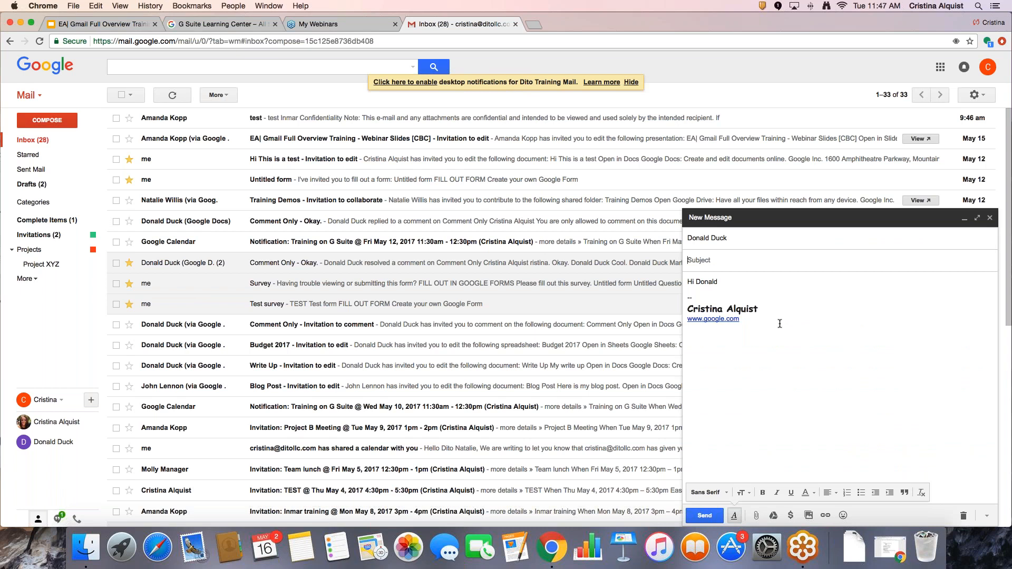
{"action": "left_click", "coordinate": [795, 301]}
{"action": "left_click", "coordinate": [937, 241]}
{"action": "left_click", "coordinate": [971, 237]}
{"action": "type", "text": "john"}
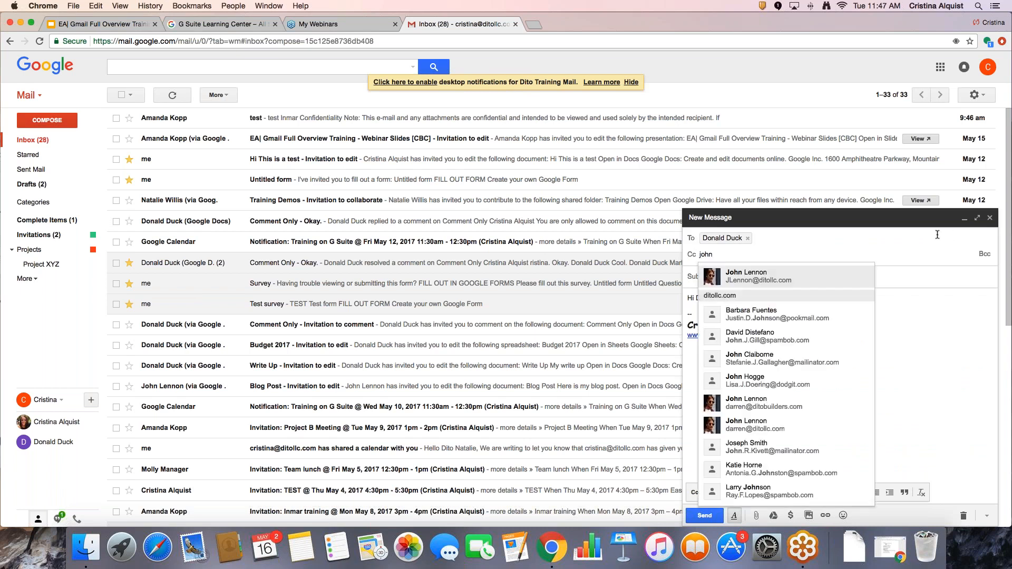
{"action": "key", "text": "Return"}
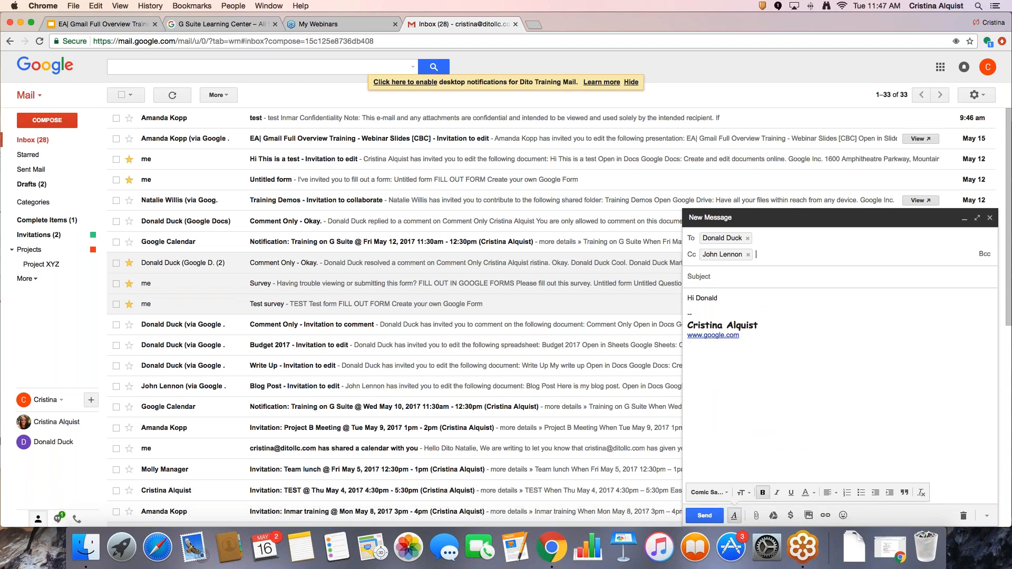
{"action": "left_click", "coordinate": [704, 516]}
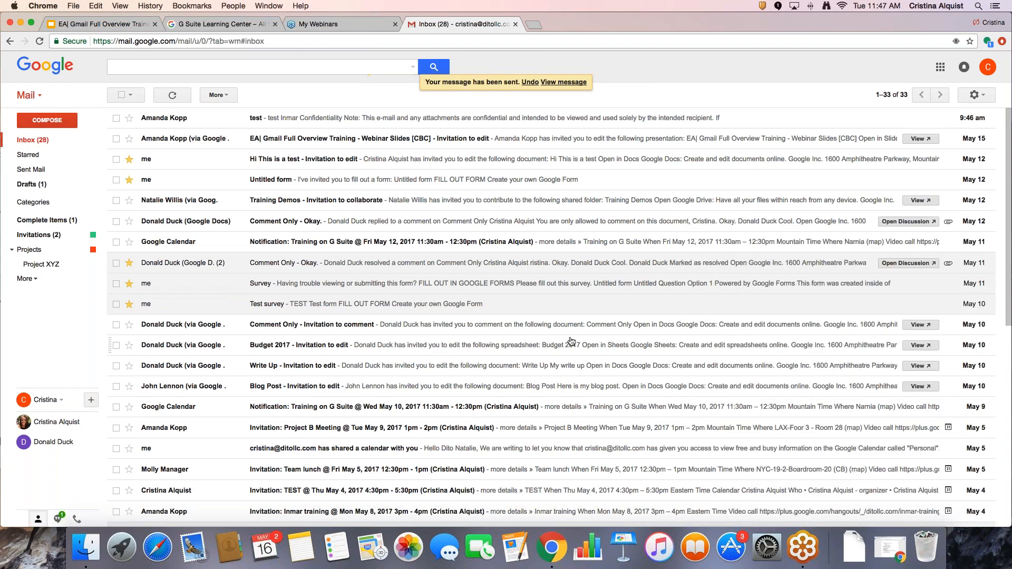
Undo sending the message with the added Cc recipient and discard the draft
{"action": "left_click", "coordinate": [529, 83]}
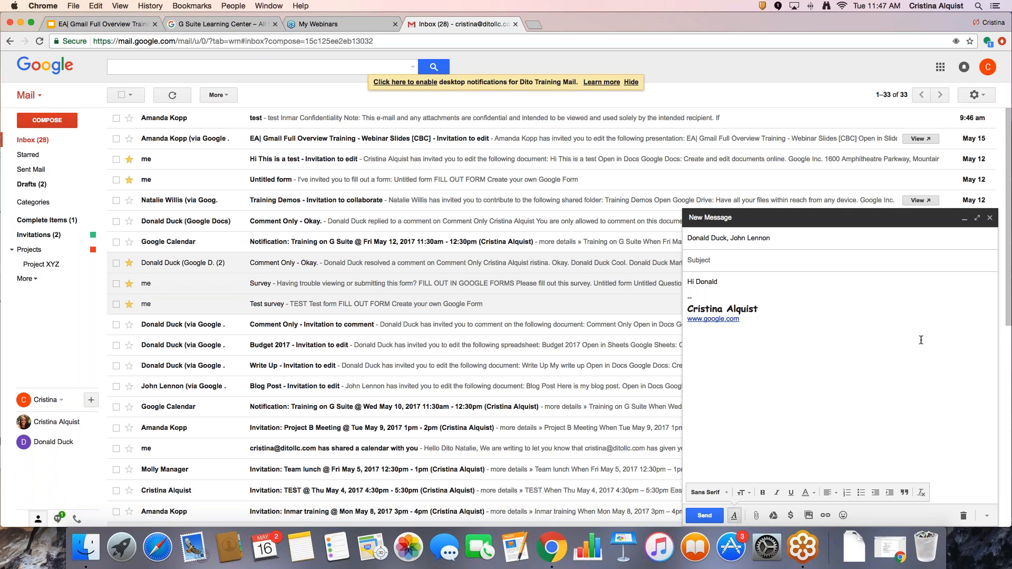
{"action": "left_click", "coordinate": [963, 517]}
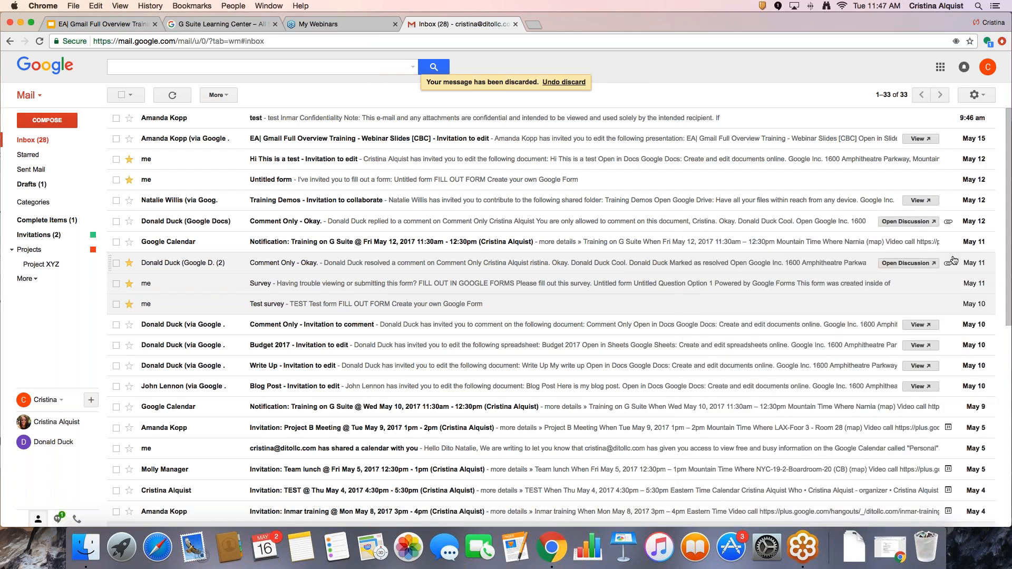
{"action": "left_click", "coordinate": [1002, 64]}
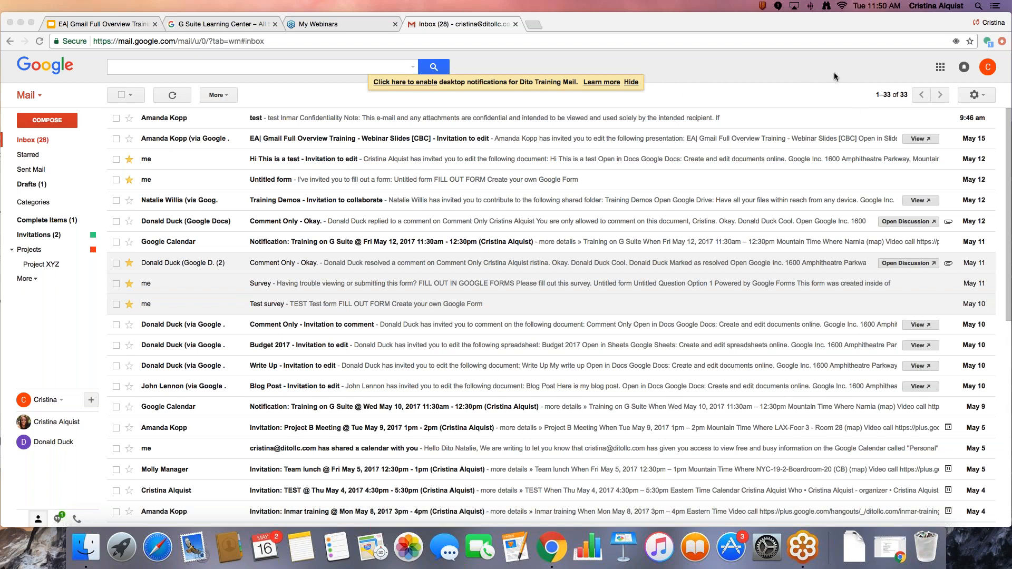
{"action": "left_click", "coordinate": [134, 96]}
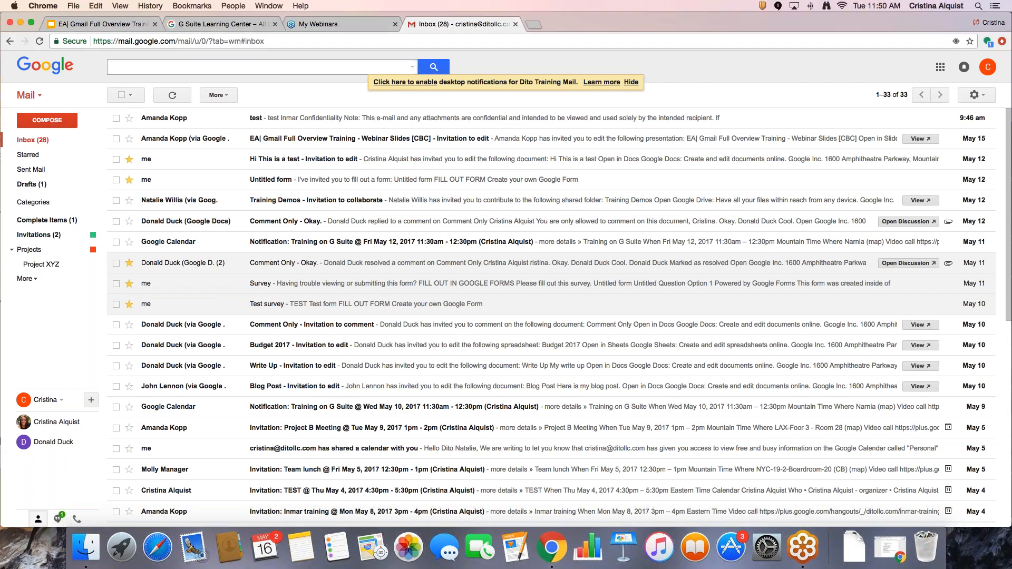
Search the mail for messages related to a colleague by entering the person's first name
{"action": "left_click", "coordinate": [215, 69]}
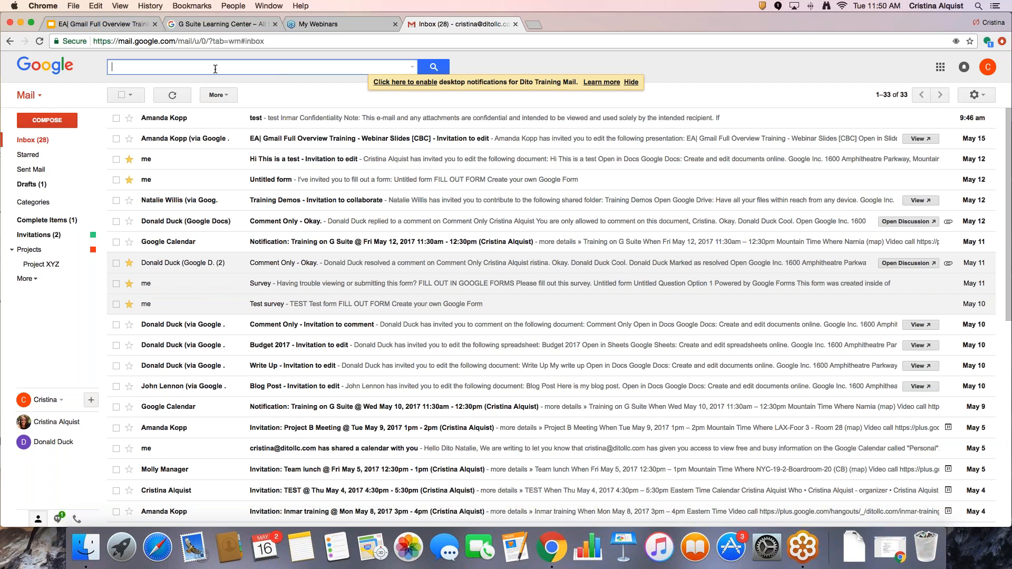
{"action": "type", "text": "amanda"}
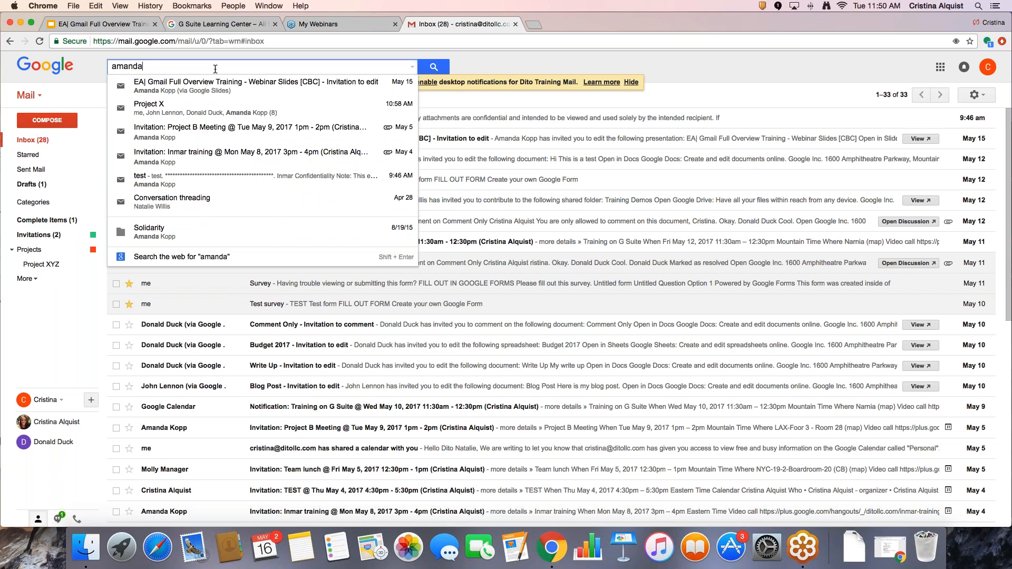
{"action": "key", "text": "Return"}
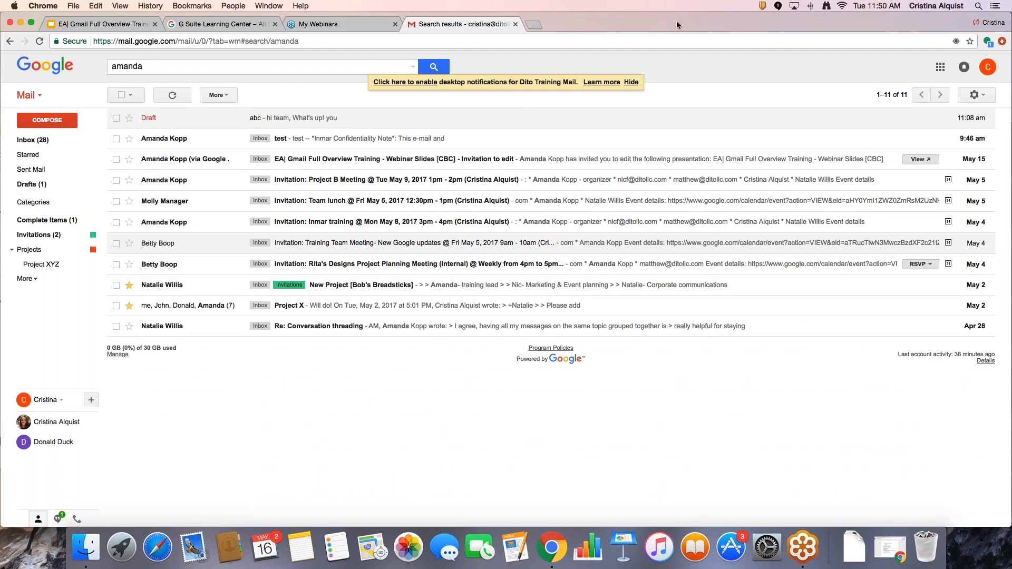
Uncheck the vacation responder's Contacts-only and Dito Training-only limits in General settings, cancel the changes, and return to the inbox
{"action": "left_click", "coordinate": [927, 240]}
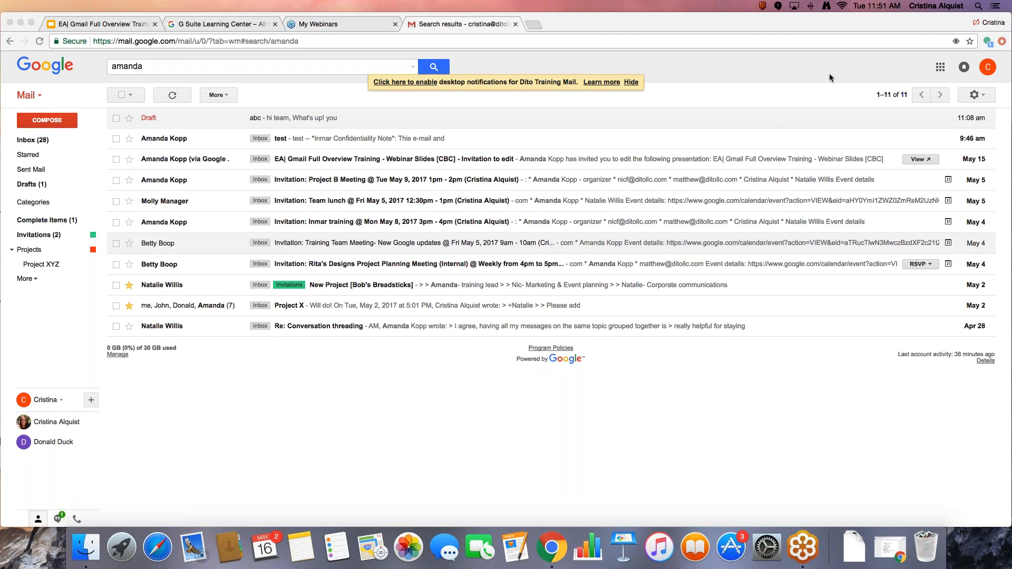
{"action": "left_click", "coordinate": [987, 95]}
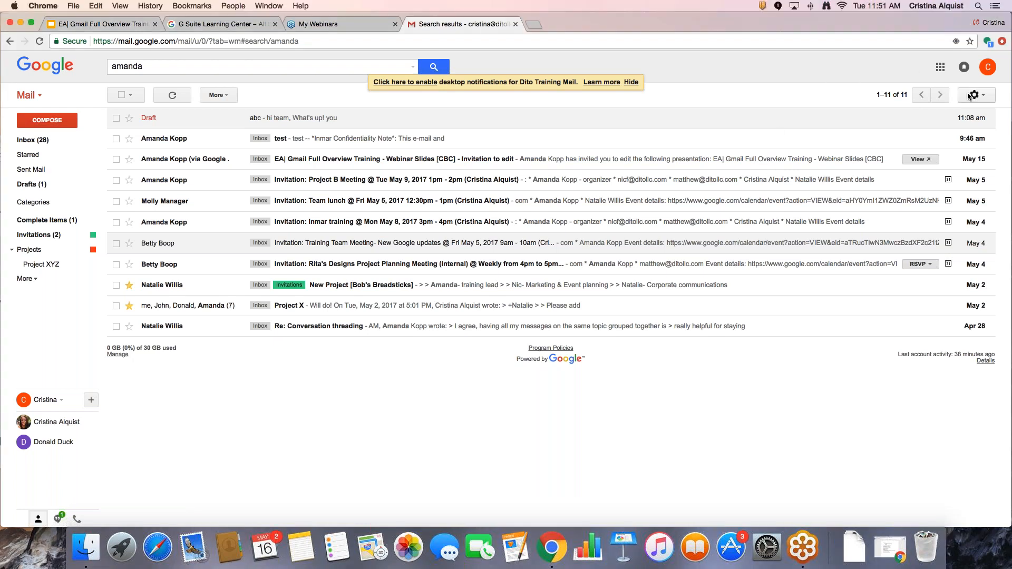
{"action": "left_click", "coordinate": [986, 95]}
{"action": "left_click", "coordinate": [906, 198]}
{"action": "scroll", "coordinate": [527, 316], "scroll_direction": "down", "scroll_amount": 10}
{"action": "scroll", "coordinate": [527, 316], "scroll_direction": "down", "scroll_amount": 4}
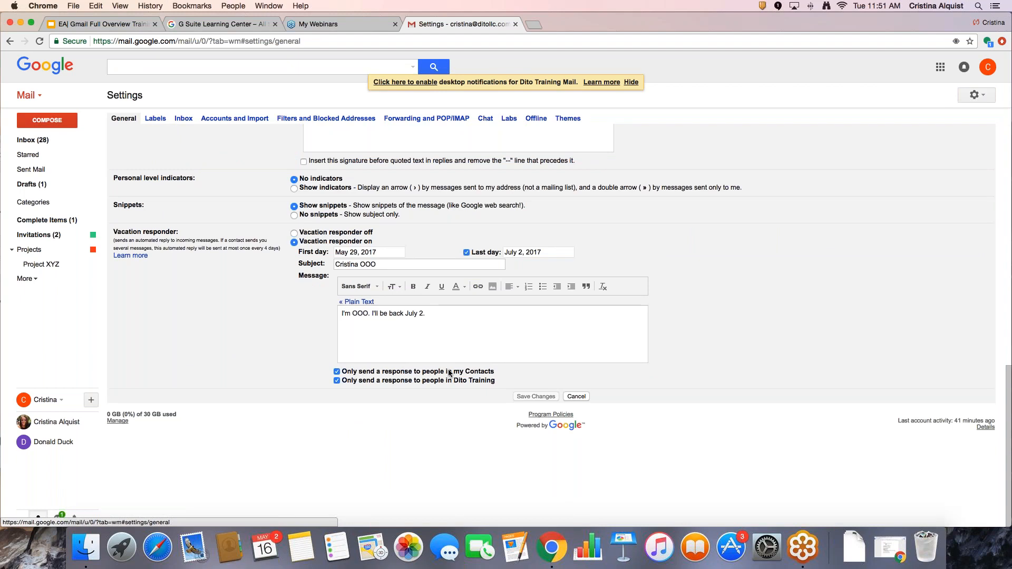
{"action": "left_click", "coordinate": [423, 381]}
{"action": "left_click", "coordinate": [418, 372]}
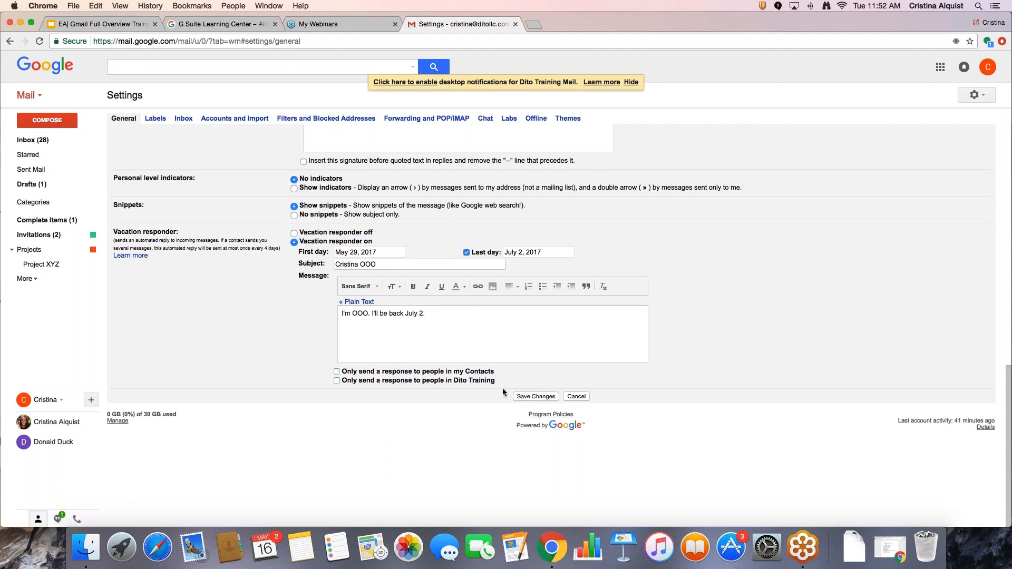
{"action": "left_click", "coordinate": [576, 396]}
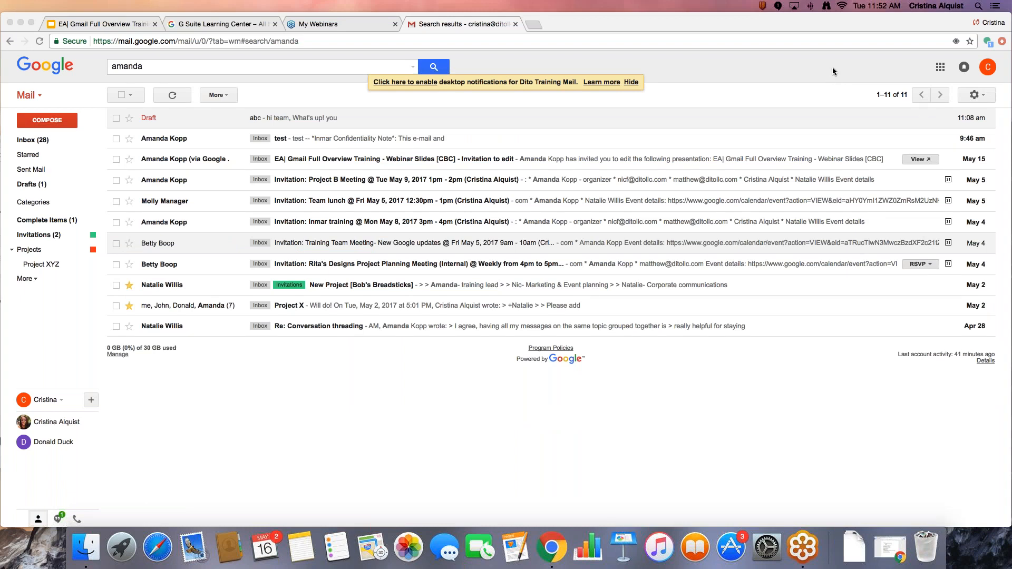
{"action": "left_click", "coordinate": [37, 142]}
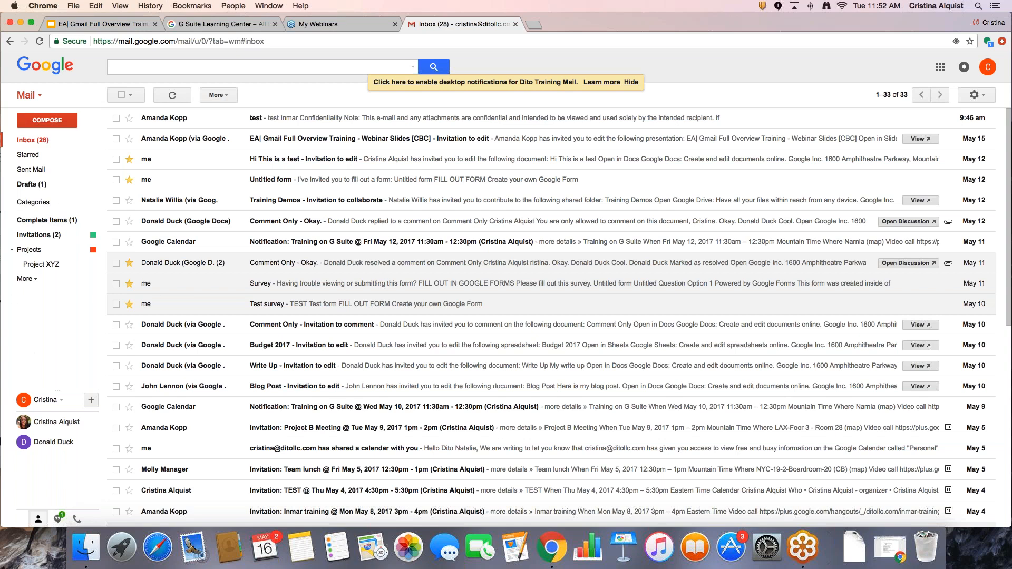
Enlarge the chat area, then collapse the Hangouts contacts list and show it again
{"action": "mouse_move", "coordinate": [58, 343]}
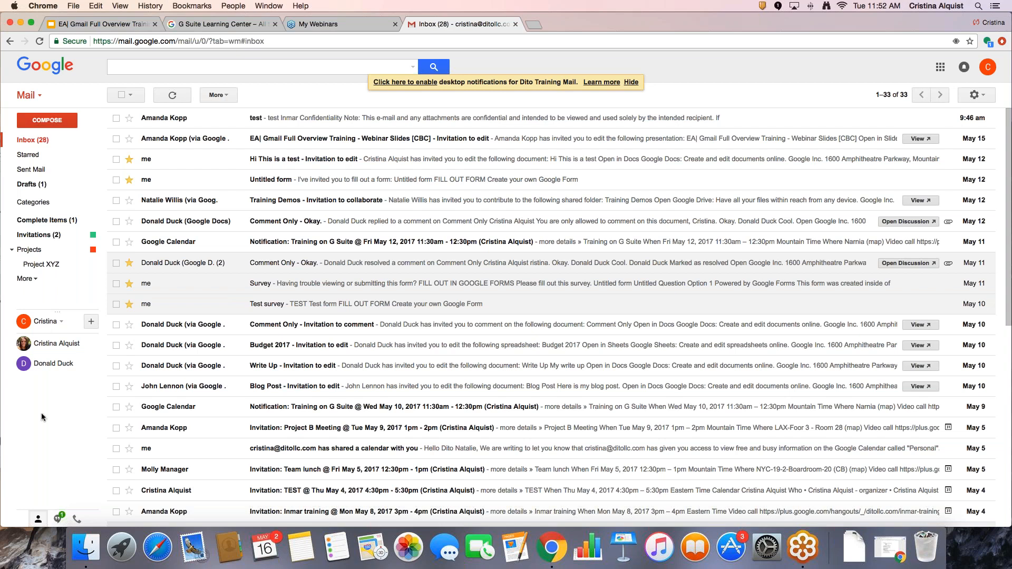
{"action": "left_click", "coordinate": [39, 521]}
{"action": "left_click", "coordinate": [40, 520]}
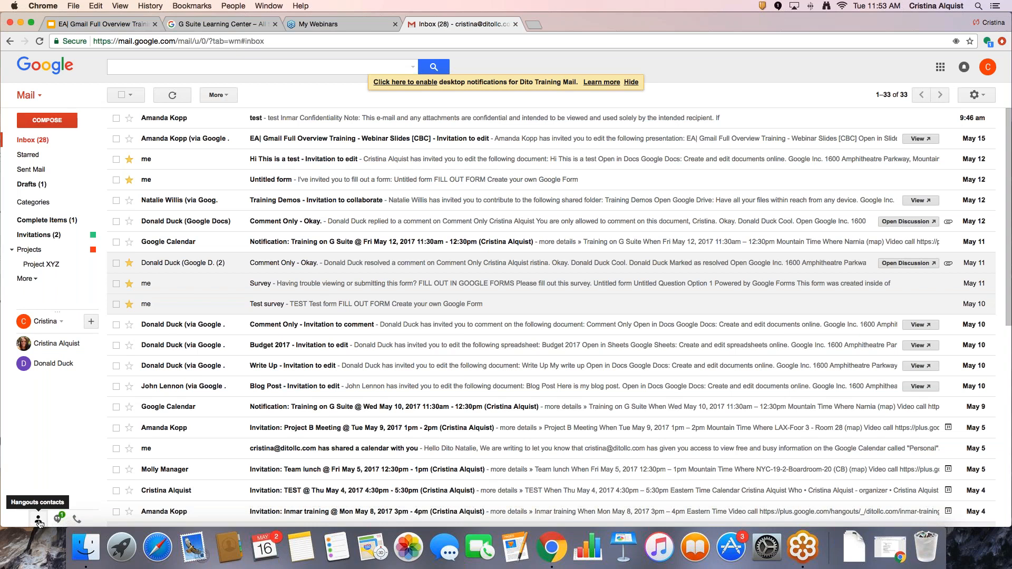
{"action": "left_click", "coordinate": [40, 520]}
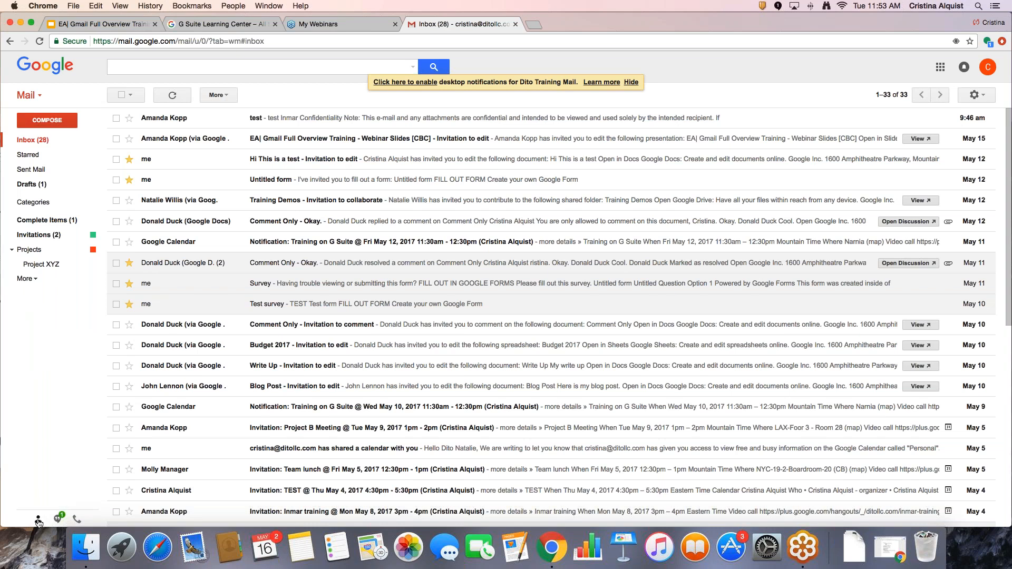
{"action": "left_click", "coordinate": [38, 521]}
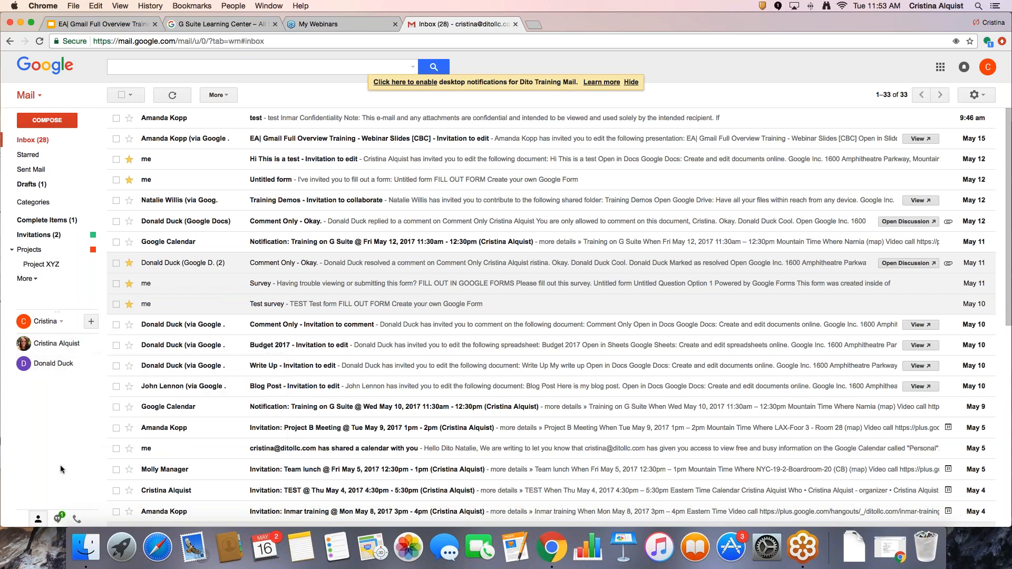
View the Hangouts conversations and phone calls, and return to the Hangouts contacts
{"action": "left_click", "coordinate": [57, 520]}
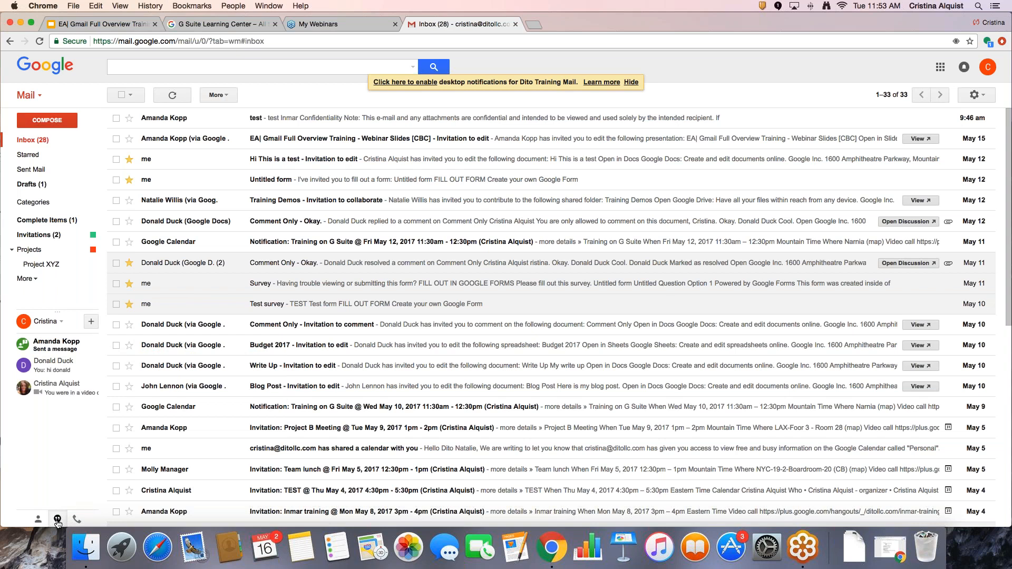
{"action": "mouse_move", "coordinate": [66, 360]}
{"action": "left_click", "coordinate": [78, 520]}
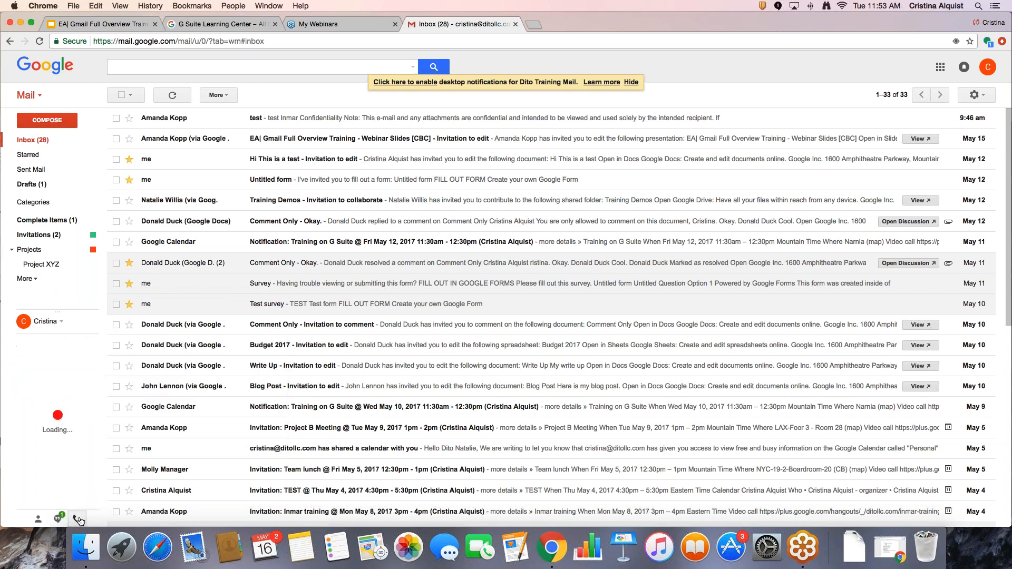
{"action": "left_click", "coordinate": [44, 522]}
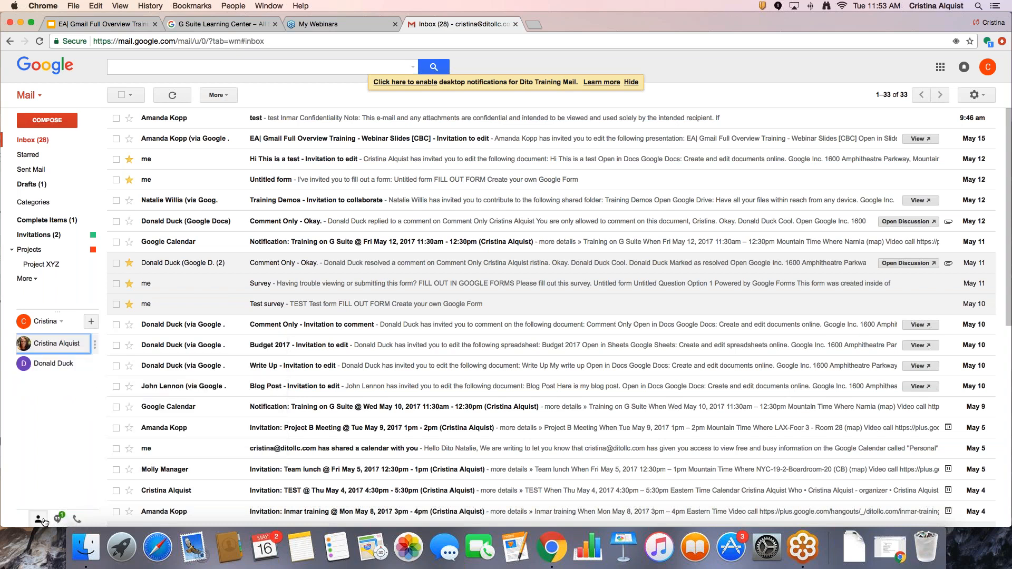
Review the second Hangouts contact's options, open a chat with that contact, send a short greeting, and close the chat window
{"action": "mouse_move", "coordinate": [84, 347]}
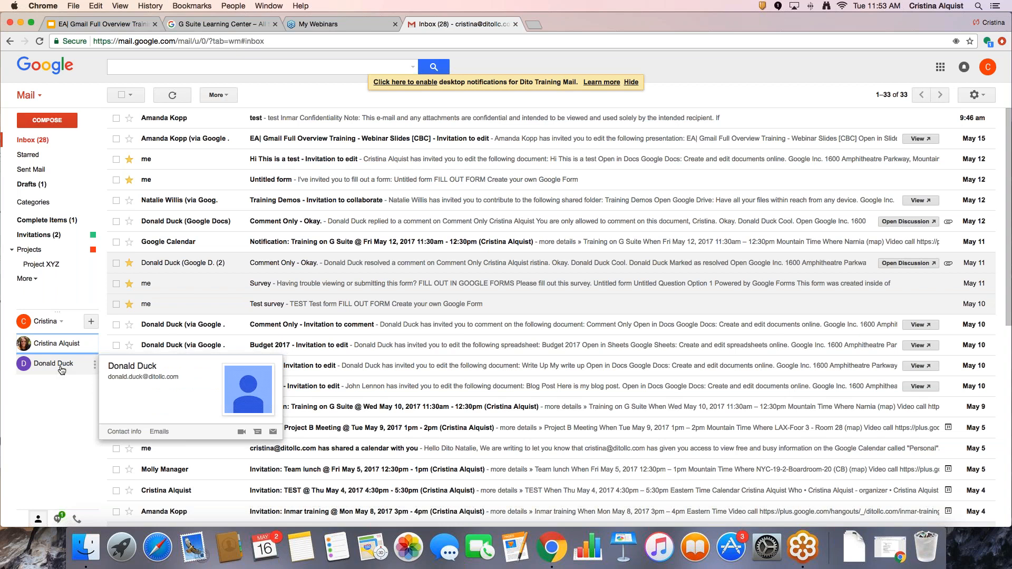
{"action": "left_click", "coordinate": [95, 368]}
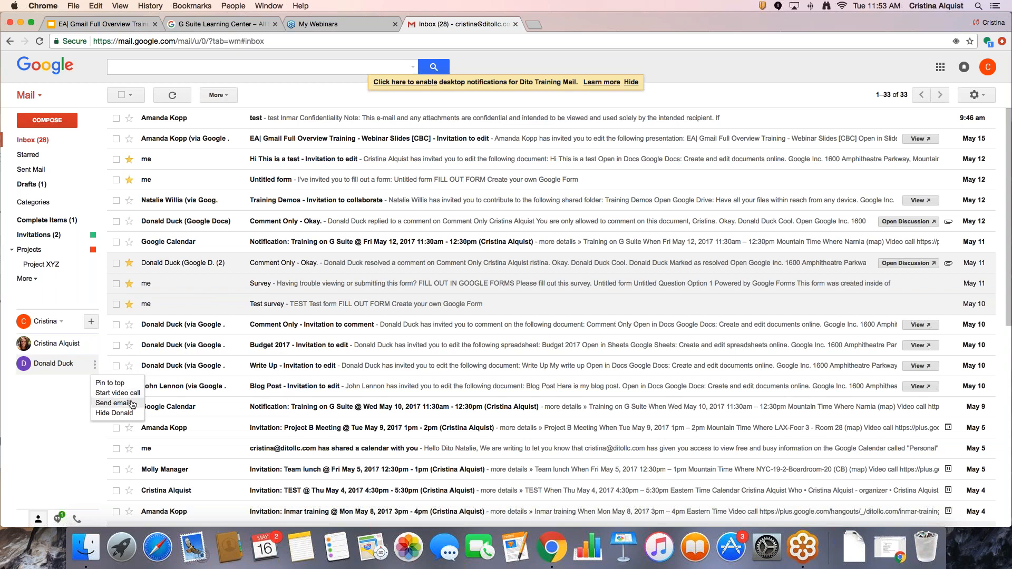
{"action": "left_click", "coordinate": [75, 396]}
{"action": "left_click", "coordinate": [68, 365]}
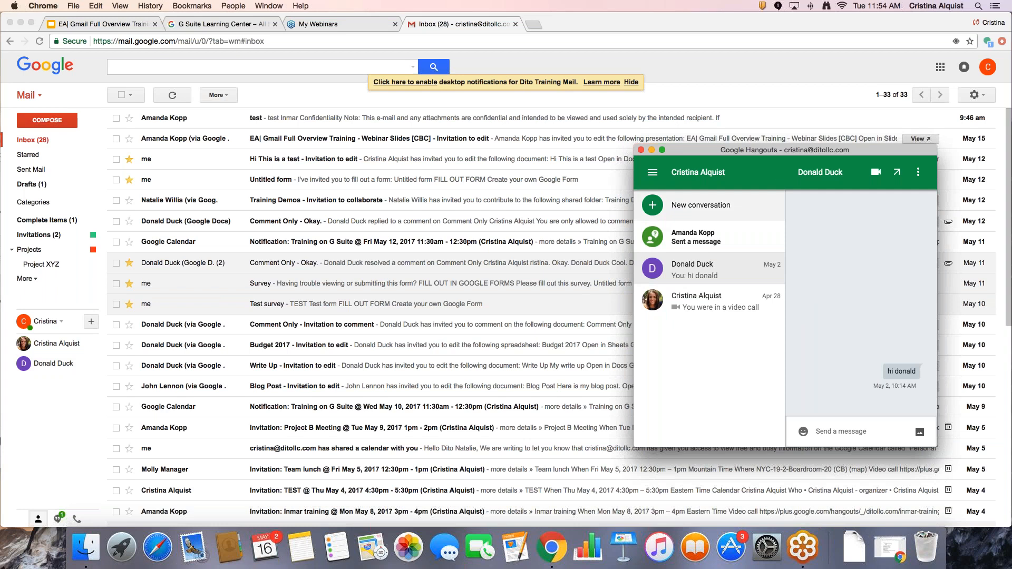
{"action": "left_click_drag", "start_coordinate": [756, 152], "coordinate": [739, 180]}
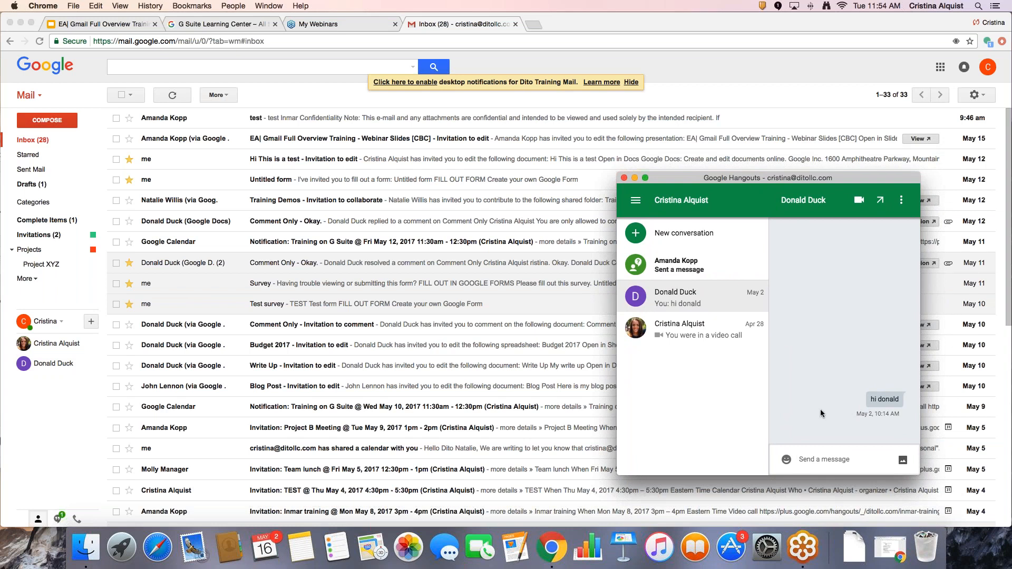
{"action": "type", "text": "hi donald"}
{"action": "key", "text": "Return"}
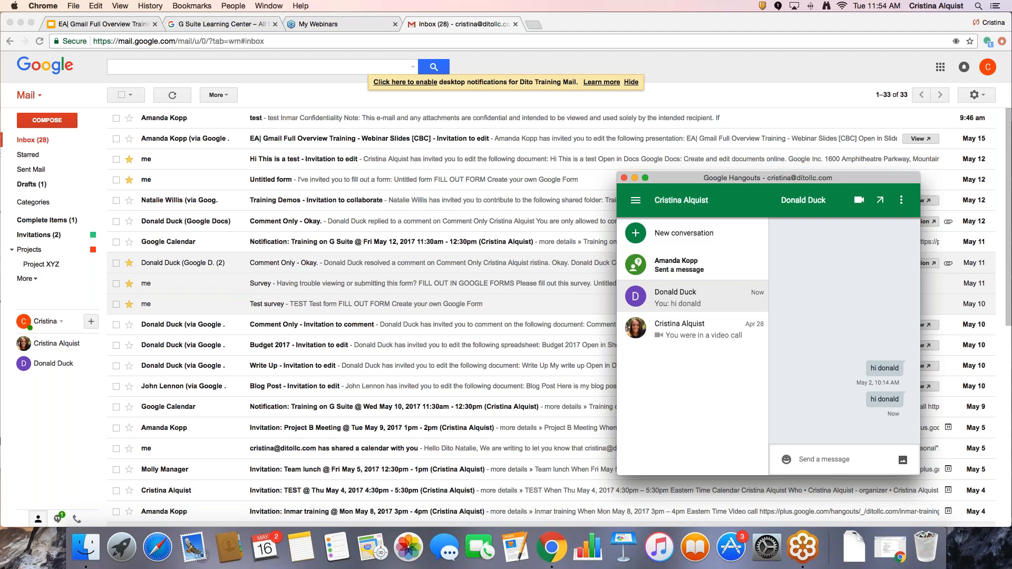
{"action": "left_click", "coordinate": [623, 180]}
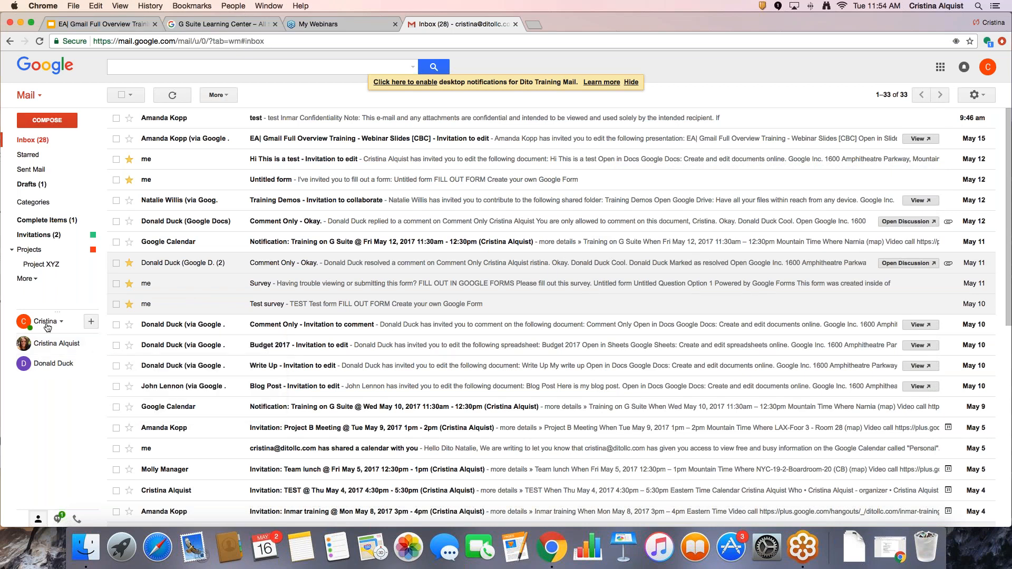
Start a new Hangouts conversation by searching for a colleague's first name, choose the first match, and close the chat window
{"action": "left_click", "coordinate": [91, 322]}
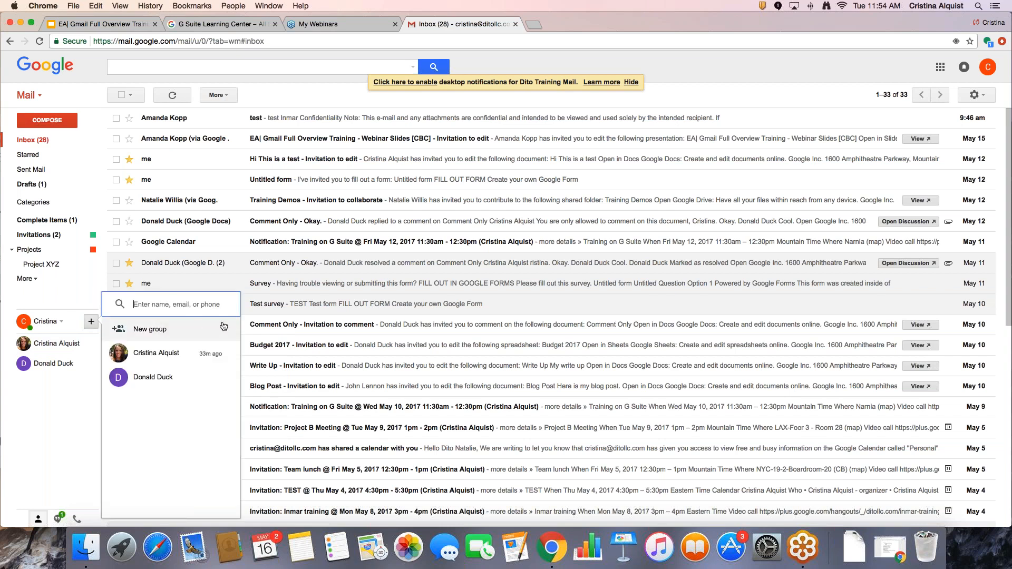
{"action": "type", "text": "john"}
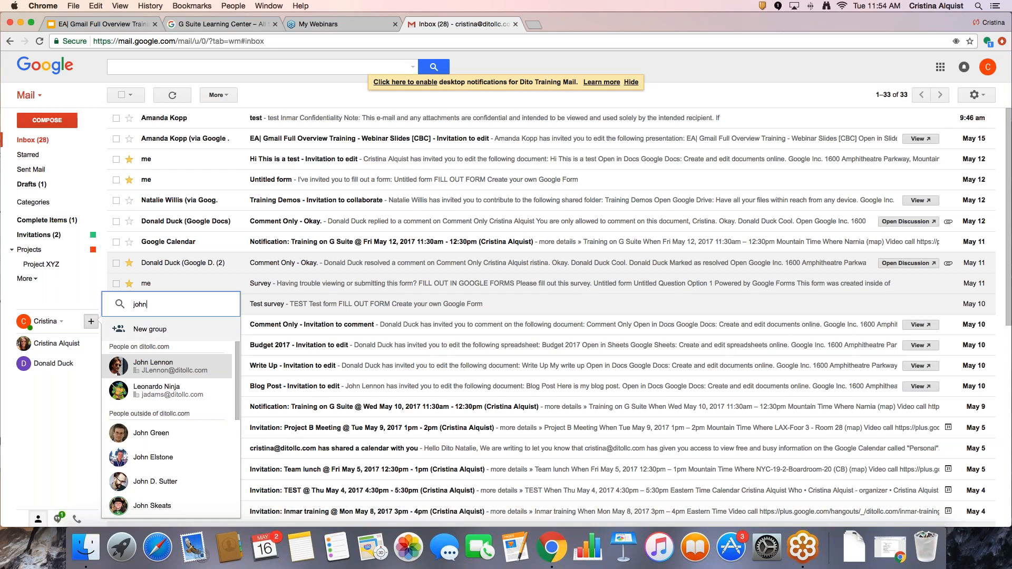
{"action": "mouse_move", "coordinate": [198, 368]}
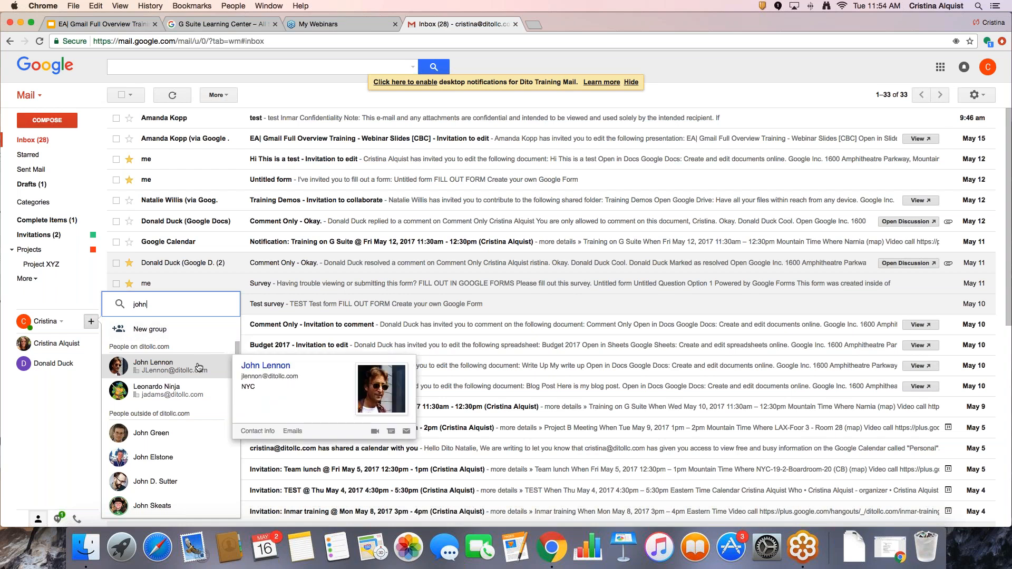
{"action": "left_click", "coordinate": [199, 367]}
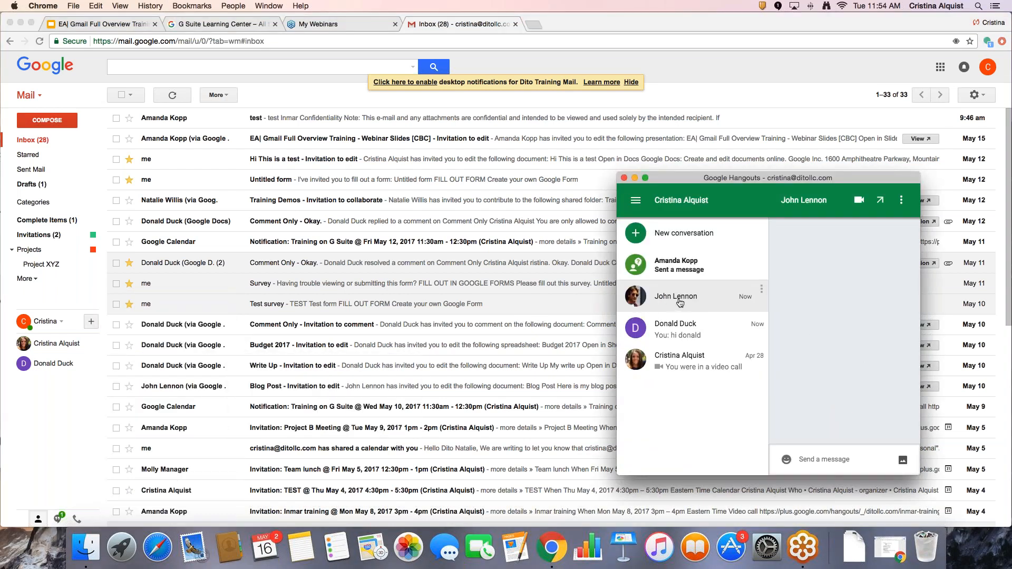
{"action": "left_click", "coordinate": [762, 292]}
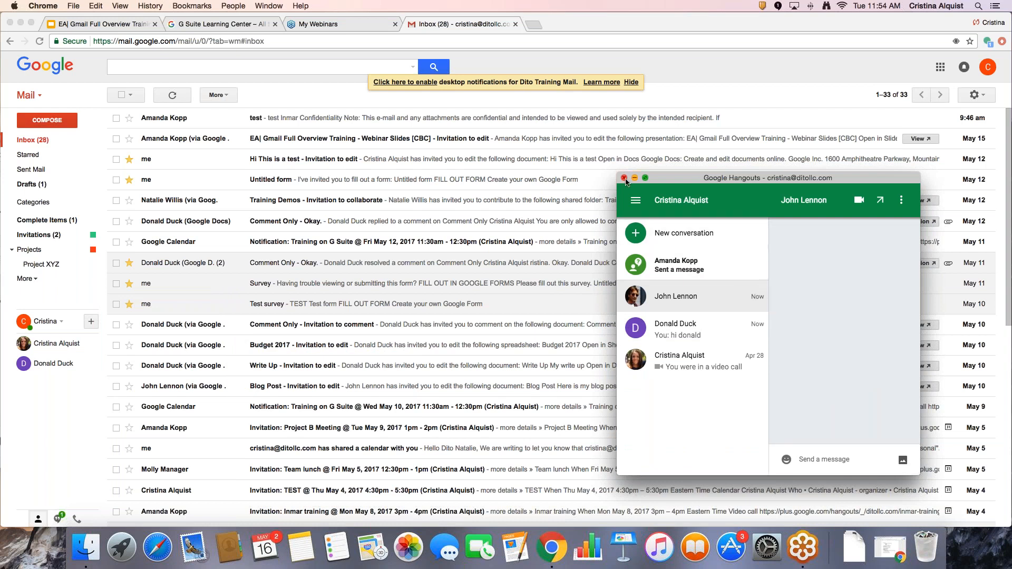
{"action": "left_click", "coordinate": [900, 200]}
{"action": "left_click", "coordinate": [900, 199]}
{"action": "left_click", "coordinate": [624, 178]}
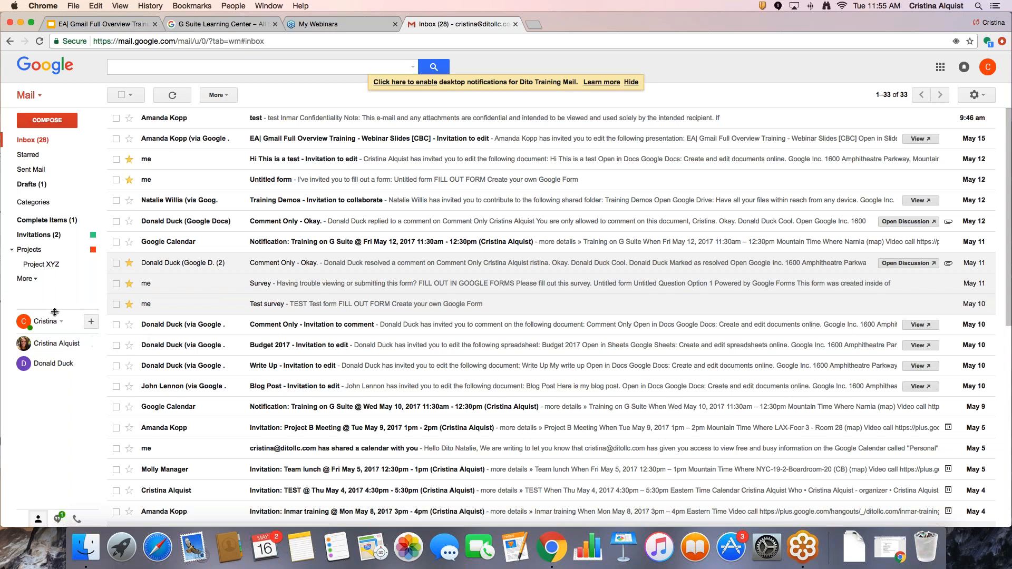
Reduce the height of the chat area, then hide the Hangouts contacts and show them again
{"action": "left_click_drag", "start_coordinate": [55, 313], "coordinate": [74, 384]}
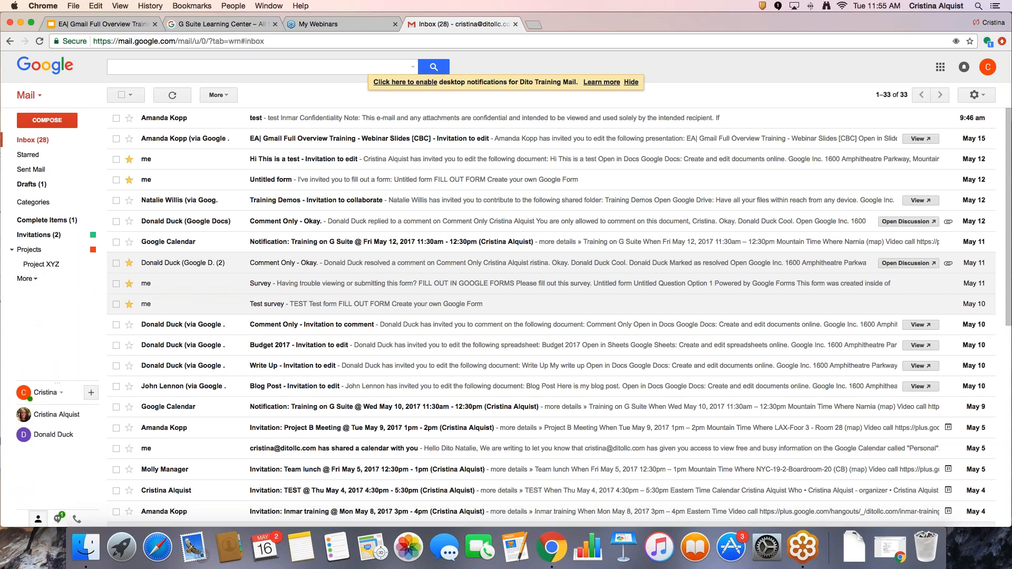
{"action": "left_click", "coordinate": [37, 520]}
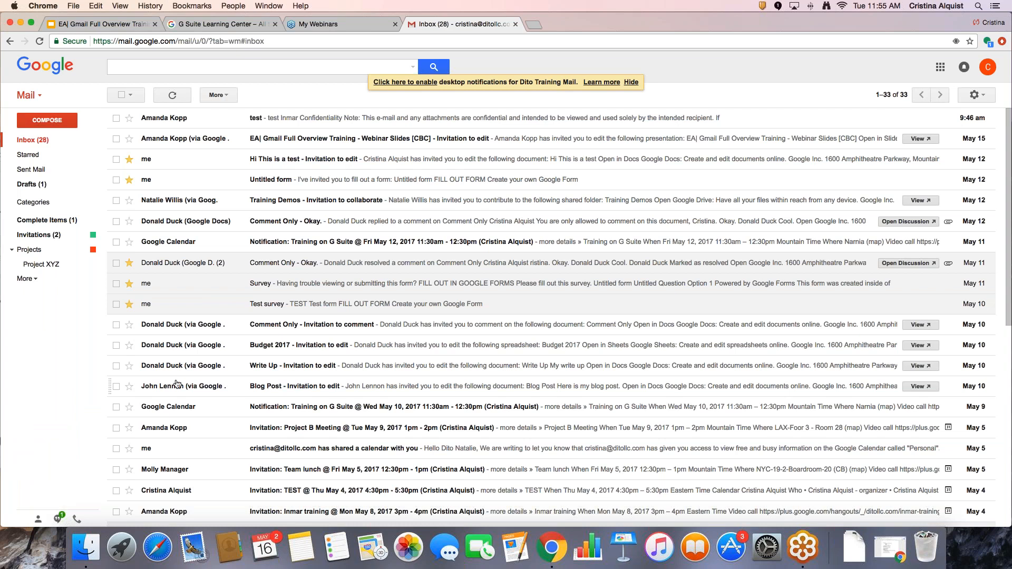
{"action": "left_click", "coordinate": [37, 520]}
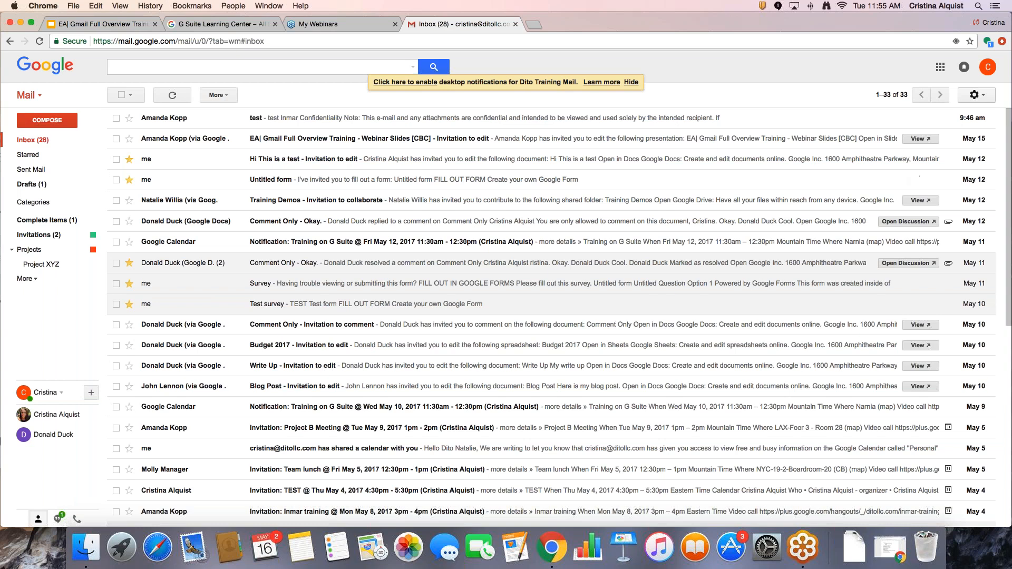
Select Chat off in the Chat settings and save the changes
{"action": "left_click", "coordinate": [975, 96]}
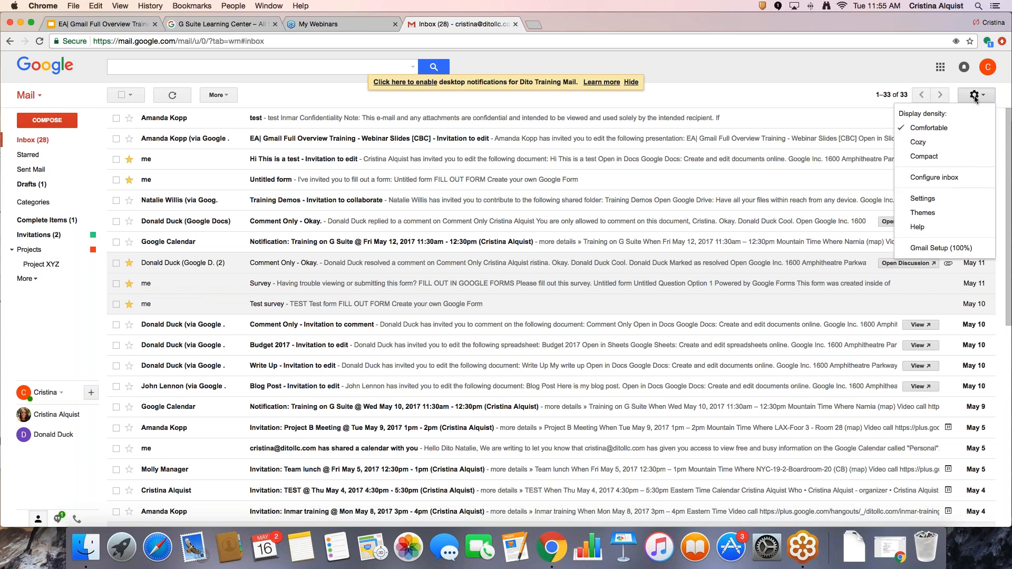
{"action": "left_click", "coordinate": [930, 201]}
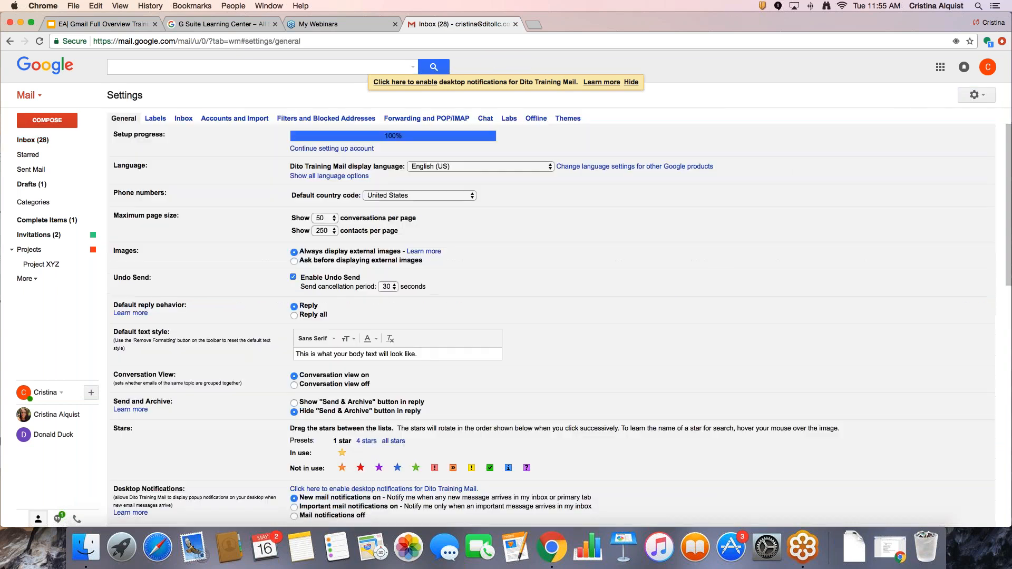
{"action": "left_click", "coordinate": [486, 120]}
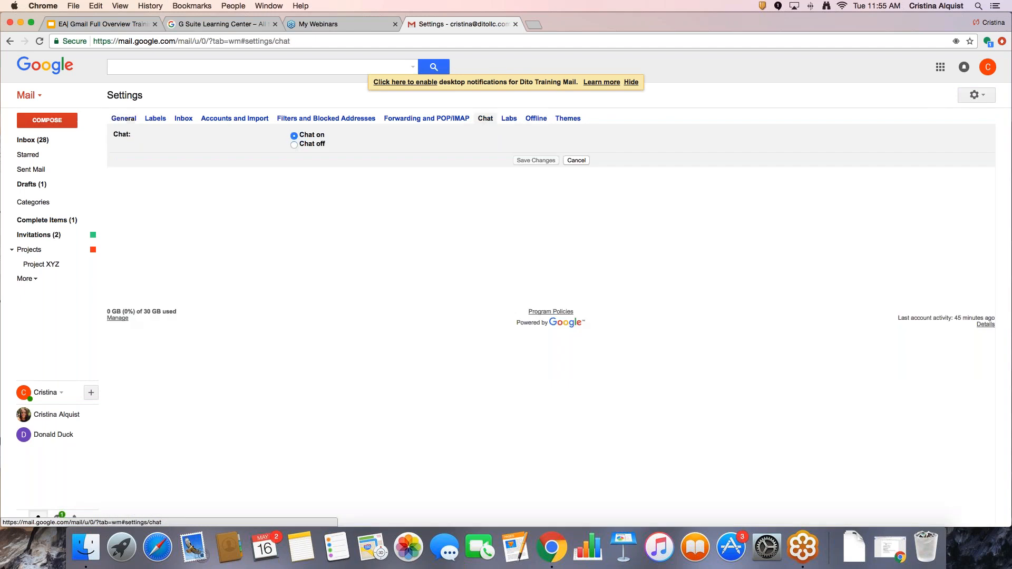
{"action": "left_click", "coordinate": [317, 146]}
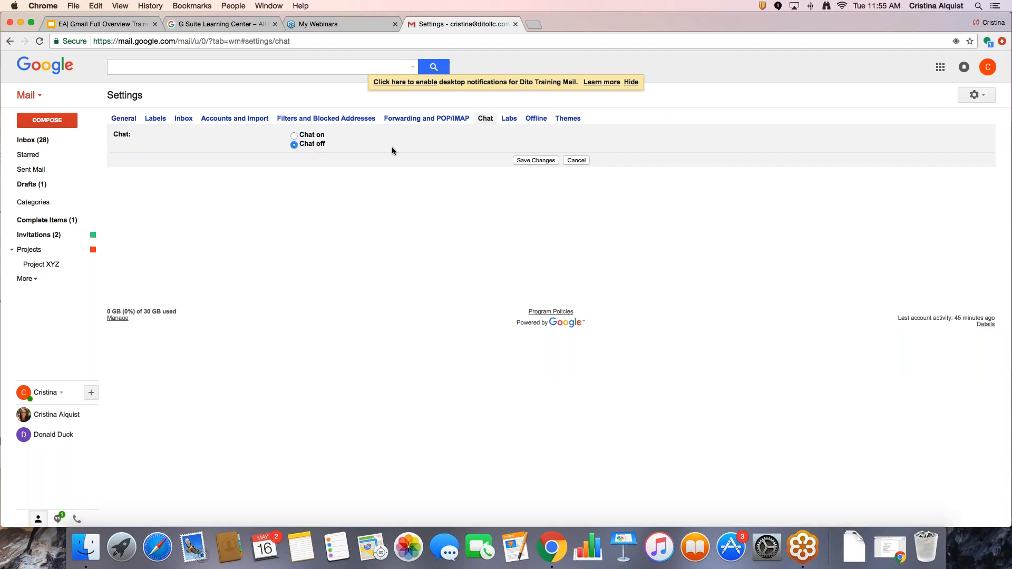
{"action": "left_click", "coordinate": [549, 159]}
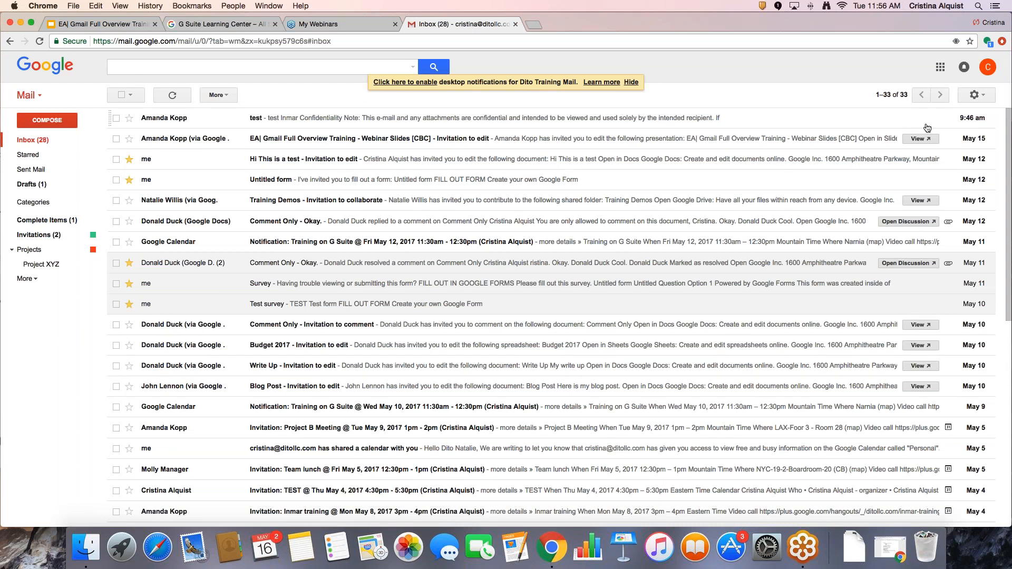
Switch the Chat setting back to Chat on and save the changes
{"action": "left_click", "coordinate": [978, 97]}
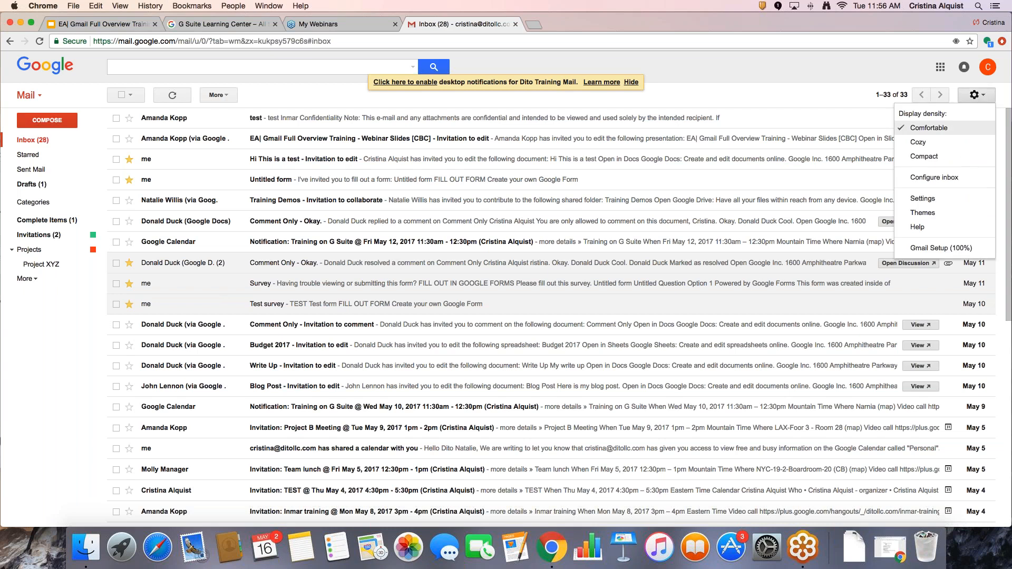
{"action": "left_click", "coordinate": [927, 199]}
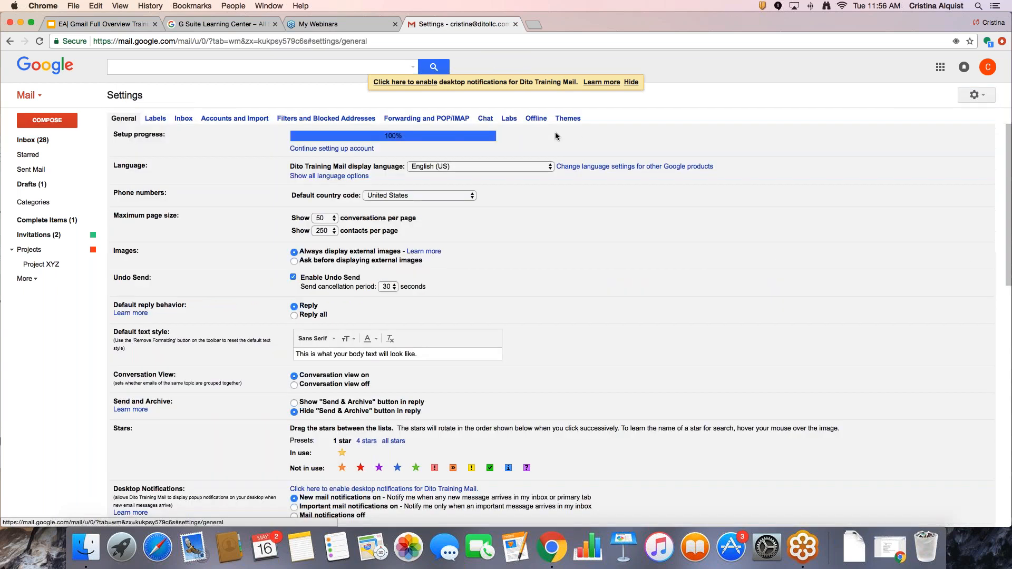
{"action": "left_click", "coordinate": [485, 119]}
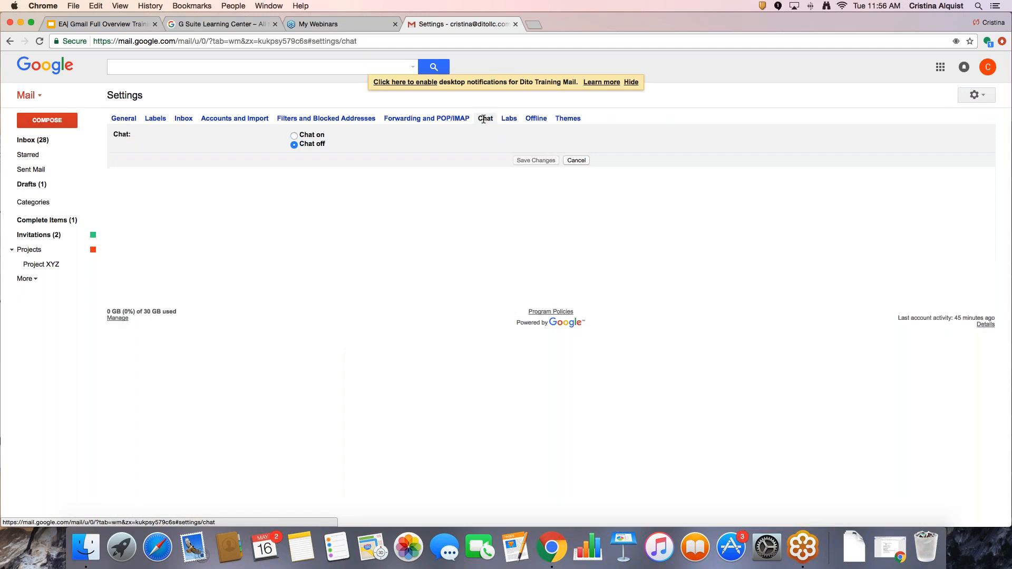
{"action": "left_click", "coordinate": [294, 136]}
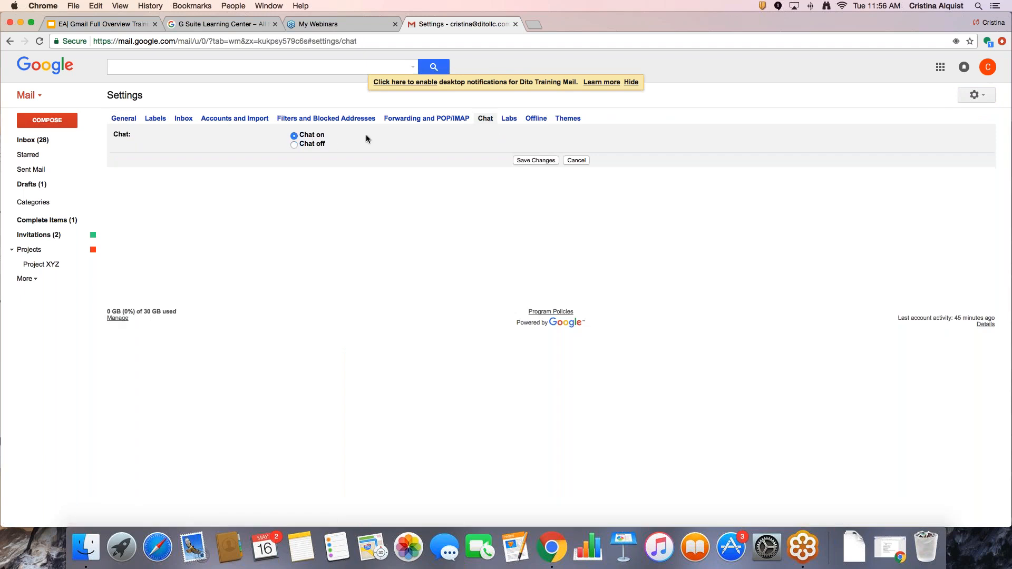
{"action": "left_click", "coordinate": [542, 160]}
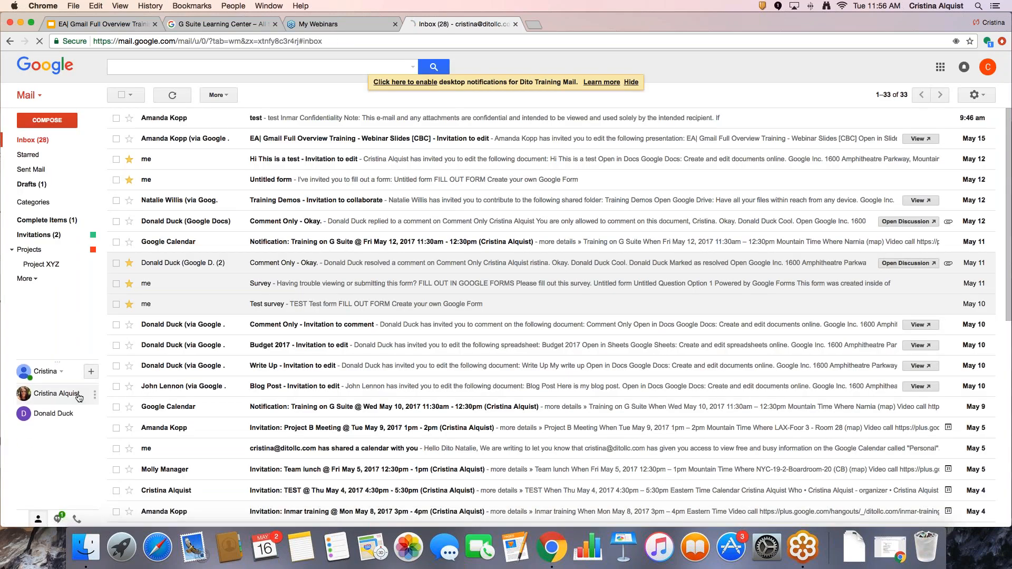
{"action": "mouse_move", "coordinate": [79, 397]}
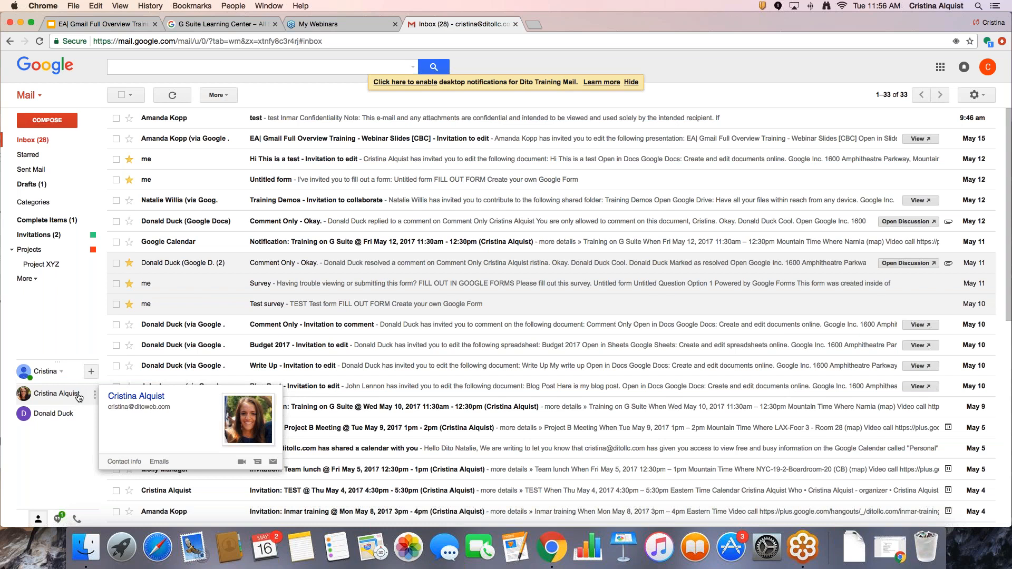
{"action": "scroll", "coordinate": [239, 357], "scroll_direction": "down", "scroll_amount": 10}
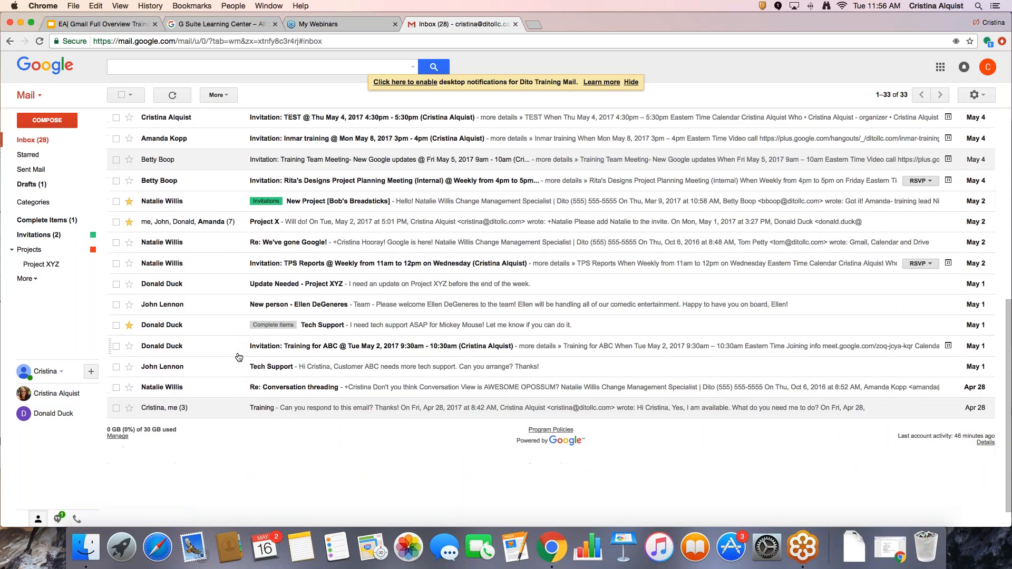
{"action": "scroll", "coordinate": [241, 415], "scroll_direction": "down", "scroll_amount": 1}
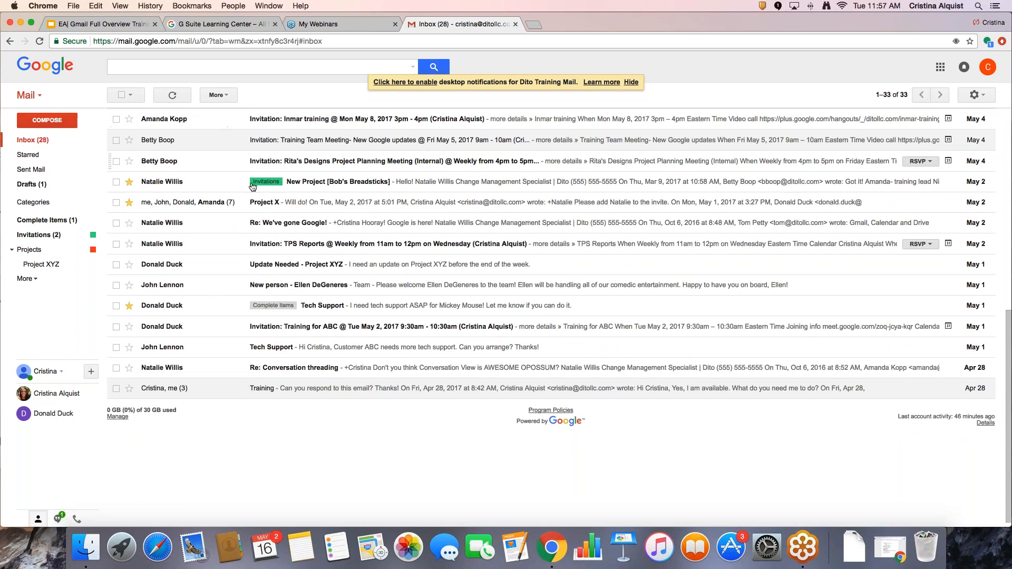
Open the Training conversation from the inbox, then bring up the Conversation View option in the General settings
{"action": "left_click", "coordinate": [316, 389]}
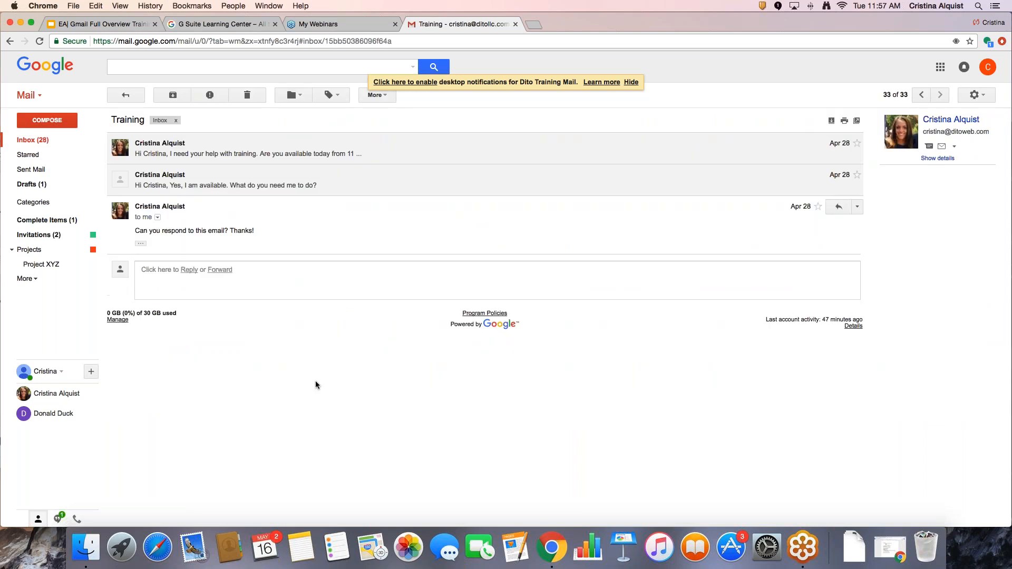
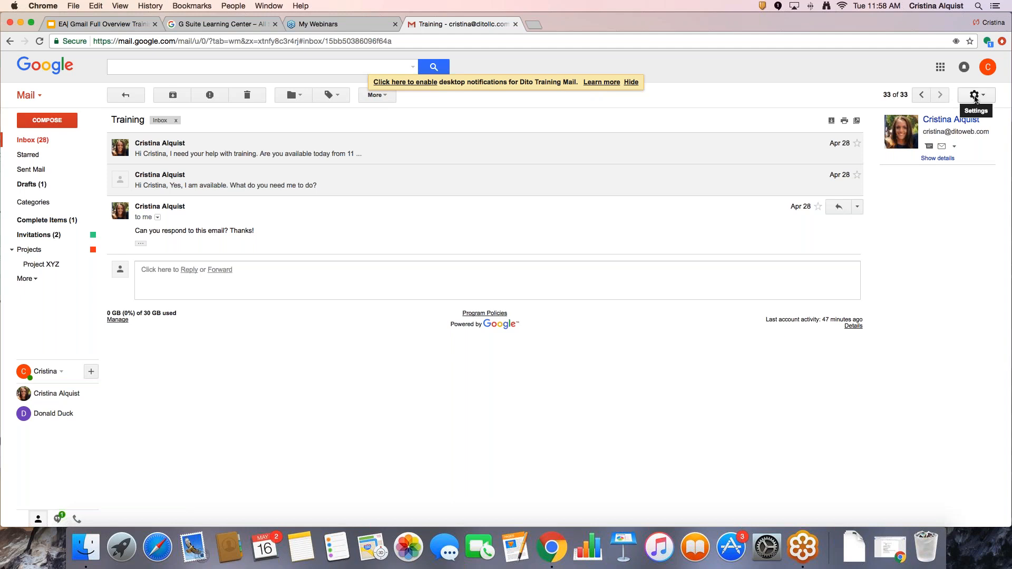
{"action": "left_click", "coordinate": [976, 98]}
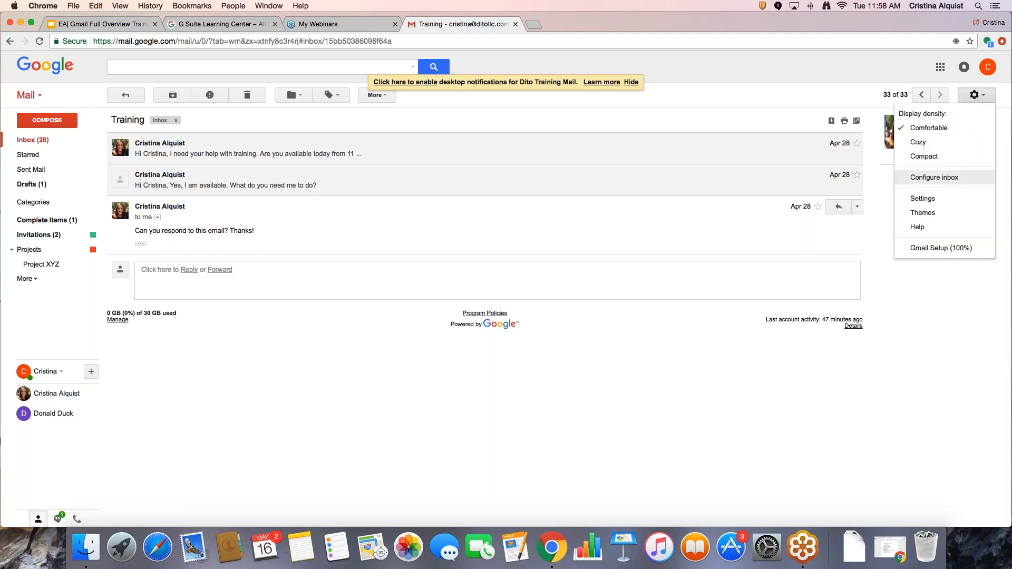
{"action": "left_click", "coordinate": [929, 200]}
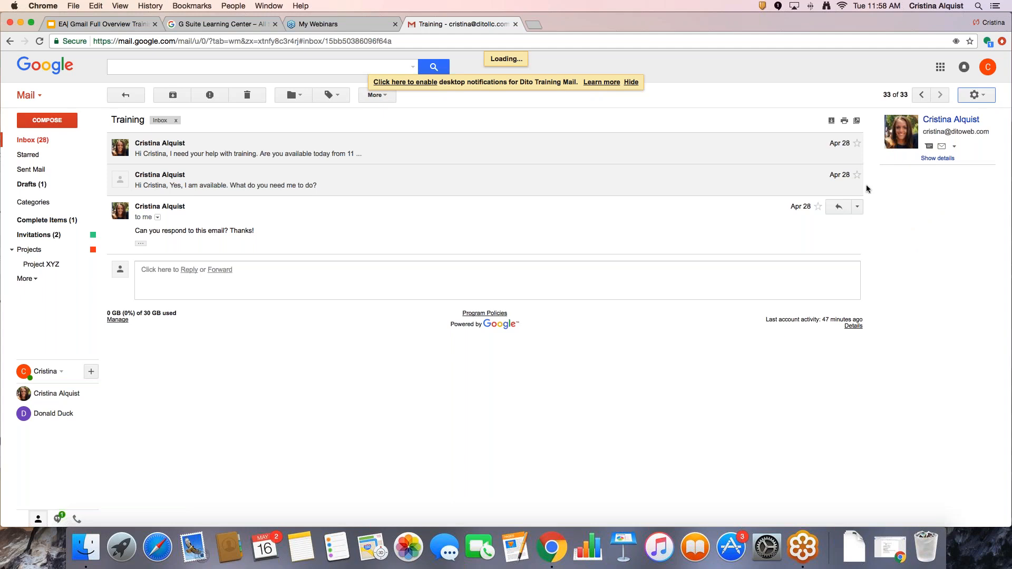
{"action": "scroll", "coordinate": [218, 320], "scroll_direction": "down", "scroll_amount": 3}
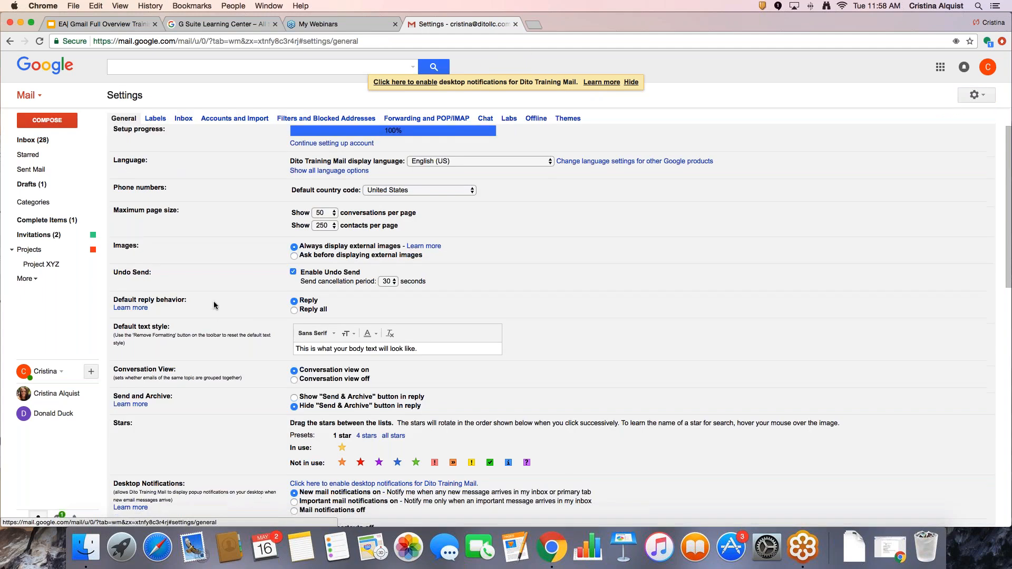
{"action": "left_click_drag", "start_coordinate": [113, 307], "coordinate": [177, 309]}
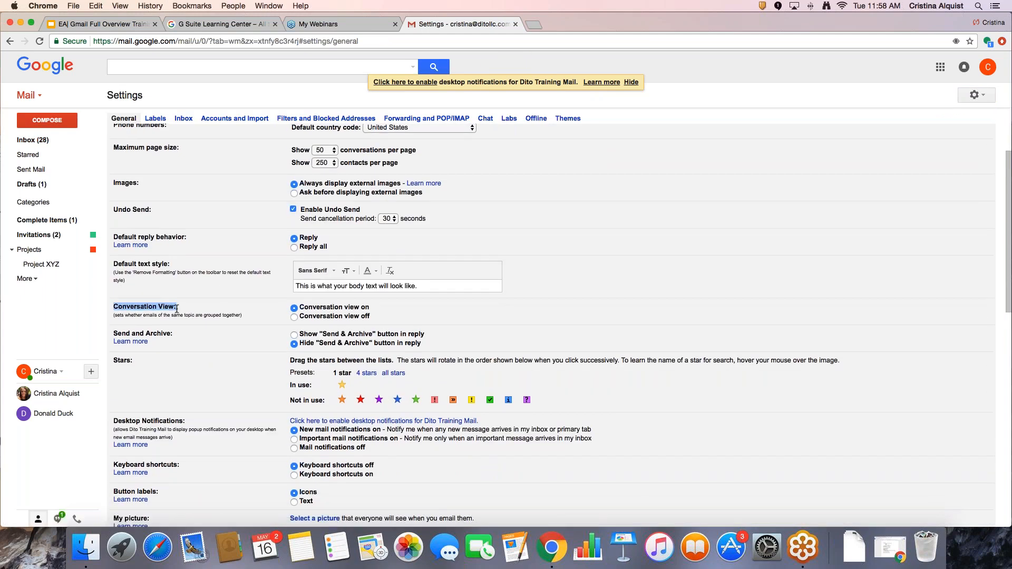
Select Conversation view off, set it back to Conversation view on, and leave the General settings without saving
{"action": "left_click", "coordinate": [295, 317]}
{"action": "left_click", "coordinate": [331, 310]}
{"action": "scroll", "coordinate": [422, 348], "scroll_direction": "down", "scroll_amount": 3}
{"action": "scroll", "coordinate": [460, 346], "scroll_direction": "down", "scroll_amount": 15}
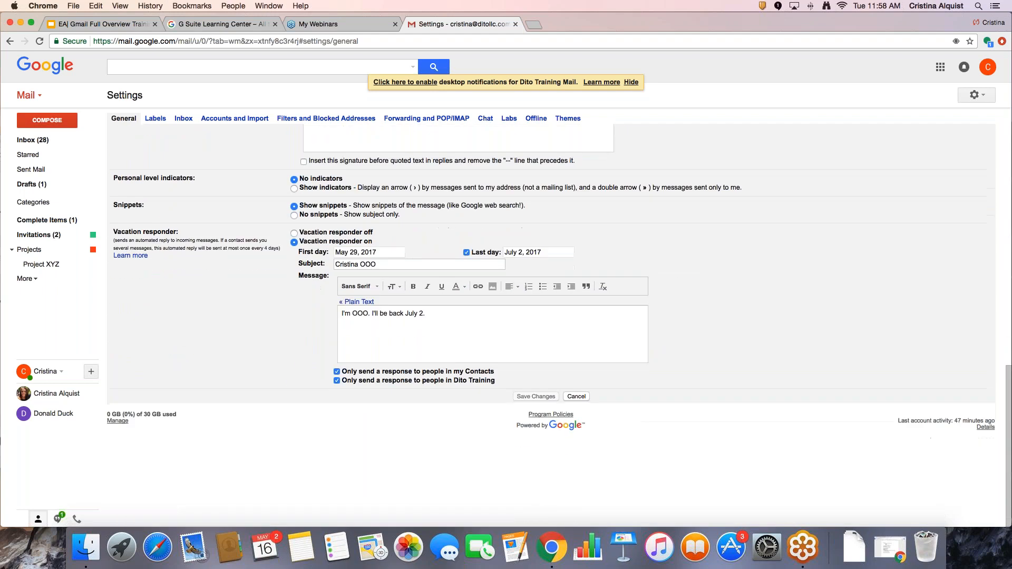
{"action": "left_click", "coordinate": [575, 397]}
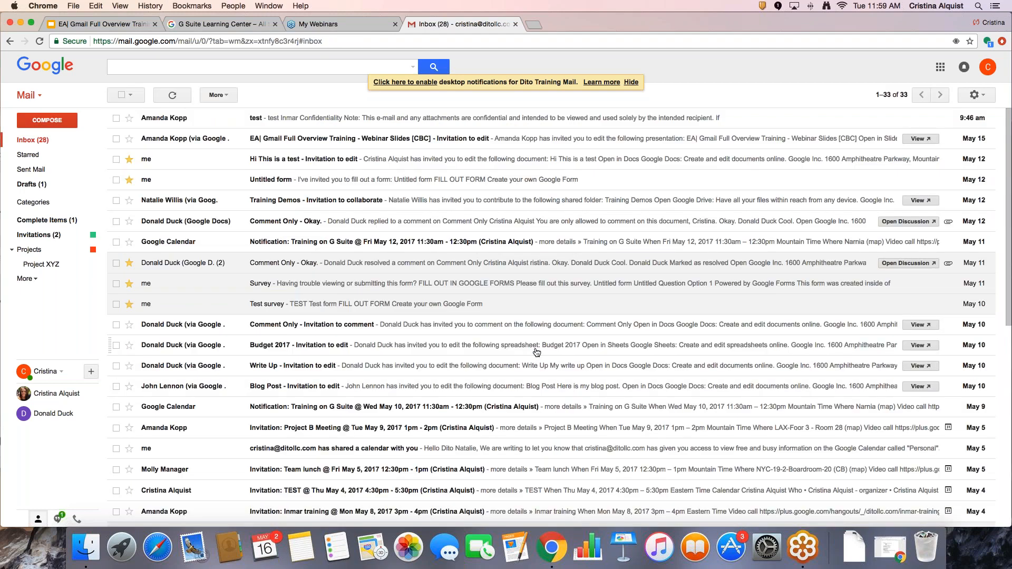
Open the Project X conversation from the inbox and expand its starred May 1 message
{"action": "scroll", "coordinate": [345, 304], "scroll_direction": "down", "scroll_amount": 5}
{"action": "scroll", "coordinate": [345, 305], "scroll_direction": "down", "scroll_amount": 5}
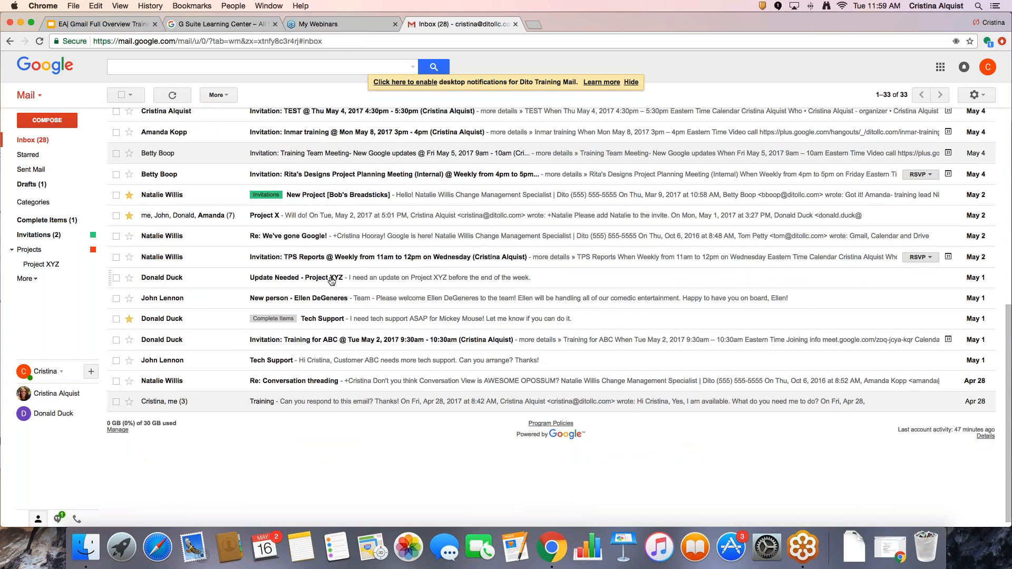
{"action": "scroll", "coordinate": [309, 247], "scroll_direction": "up", "scroll_amount": 1}
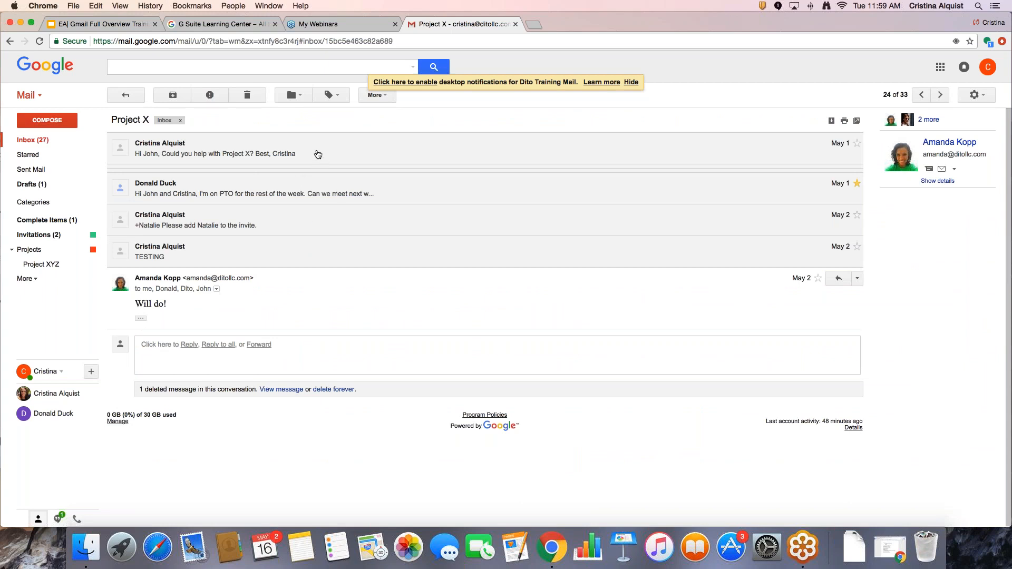
{"action": "left_click", "coordinate": [375, 188]}
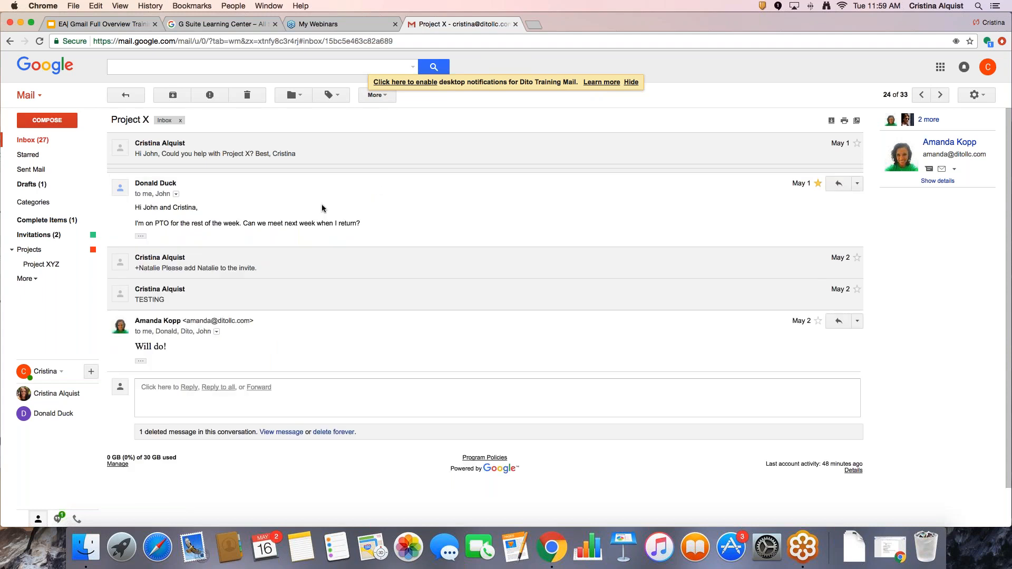
Look over the additional actions available for the starred May 1 message, then collapse that message
{"action": "left_click", "coordinate": [857, 186]}
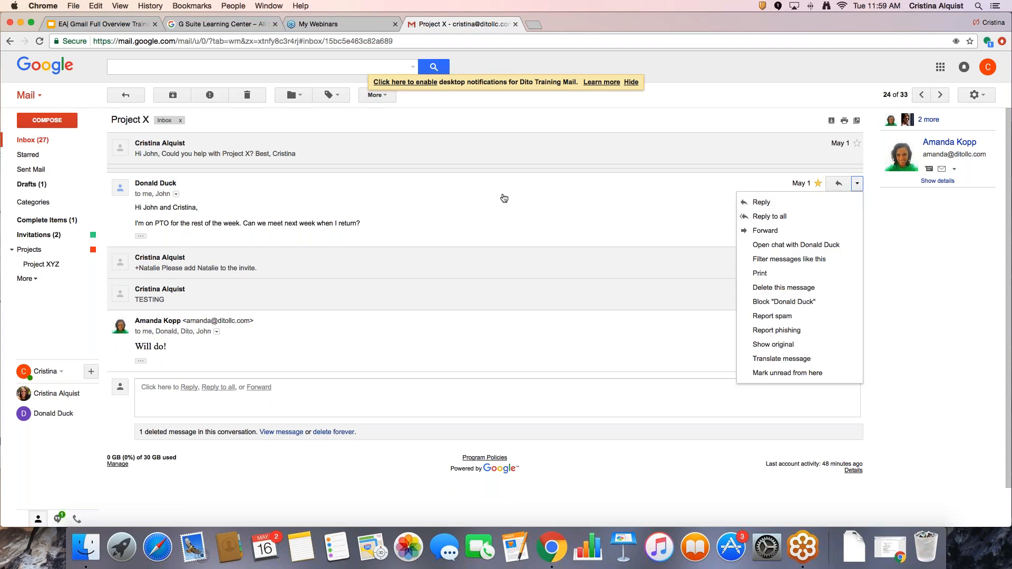
{"action": "scroll", "coordinate": [601, 198], "scroll_direction": "down", "scroll_amount": 1}
{"action": "left_click", "coordinate": [601, 198]}
{"action": "left_click", "coordinate": [601, 198]}
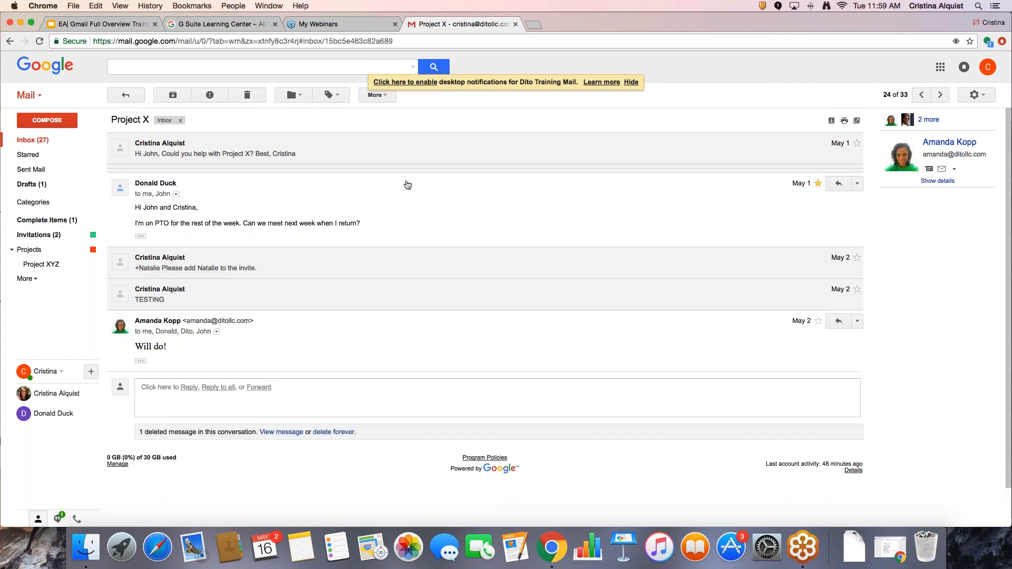
{"action": "scroll", "coordinate": [348, 187], "scroll_direction": "down", "scroll_amount": 1}
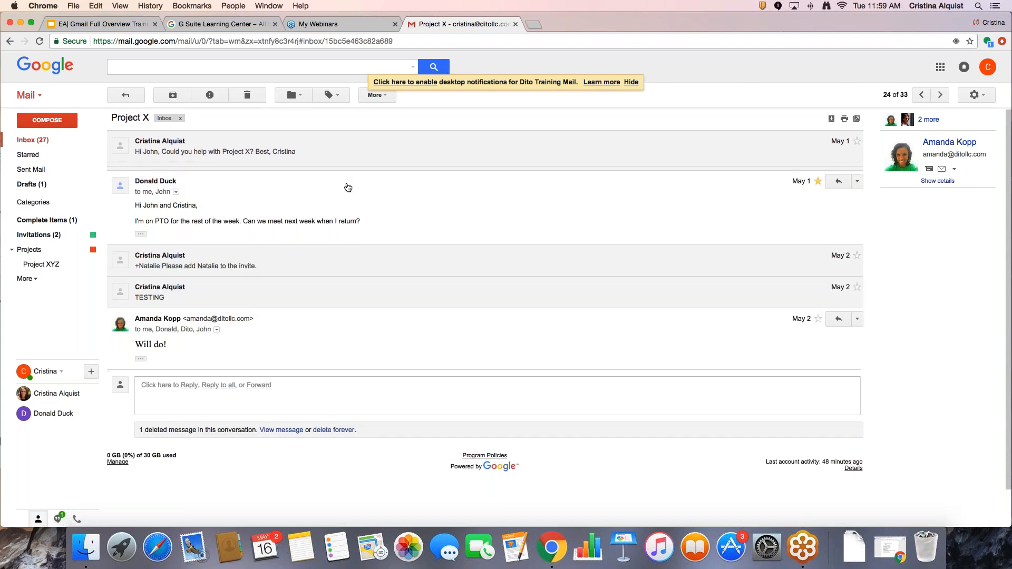
{"action": "left_click", "coordinate": [348, 188]}
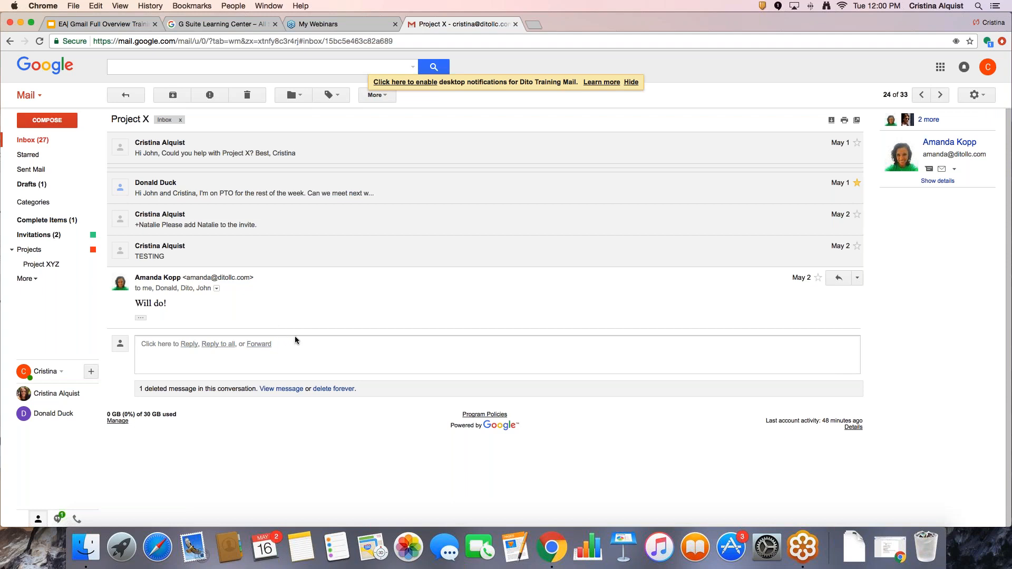
Review the additional actions and the full recipient details of the "Will do!" message, then close them
{"action": "left_click", "coordinate": [857, 278]}
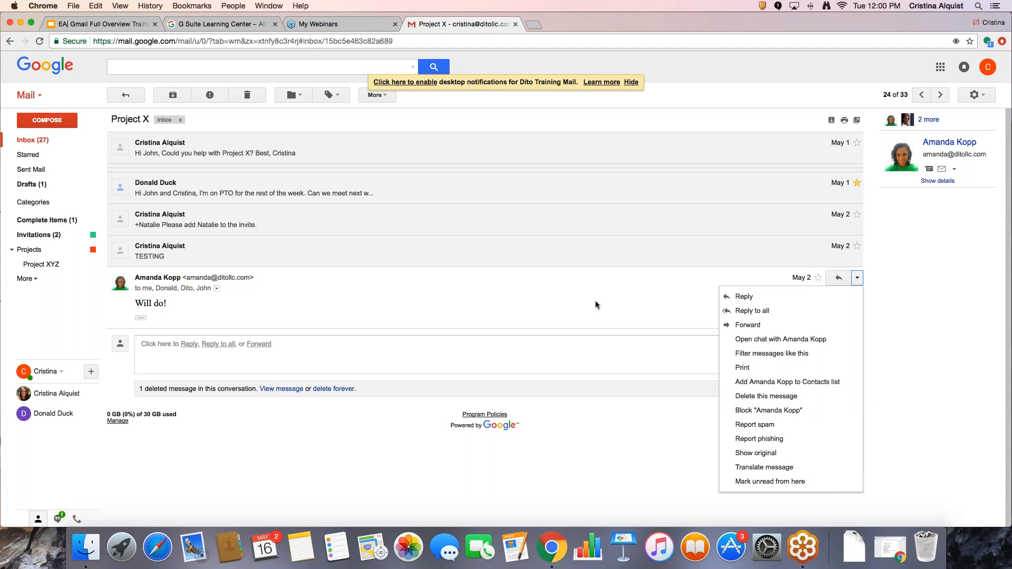
{"action": "left_click", "coordinate": [632, 310]}
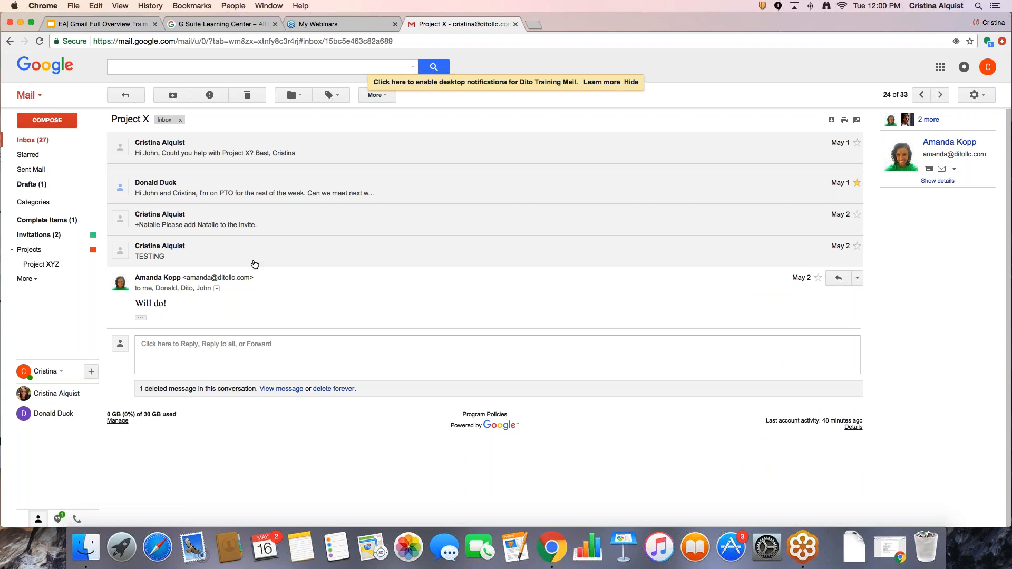
{"action": "left_click_drag", "start_coordinate": [135, 288], "coordinate": [150, 288]}
{"action": "left_click", "coordinate": [217, 289]}
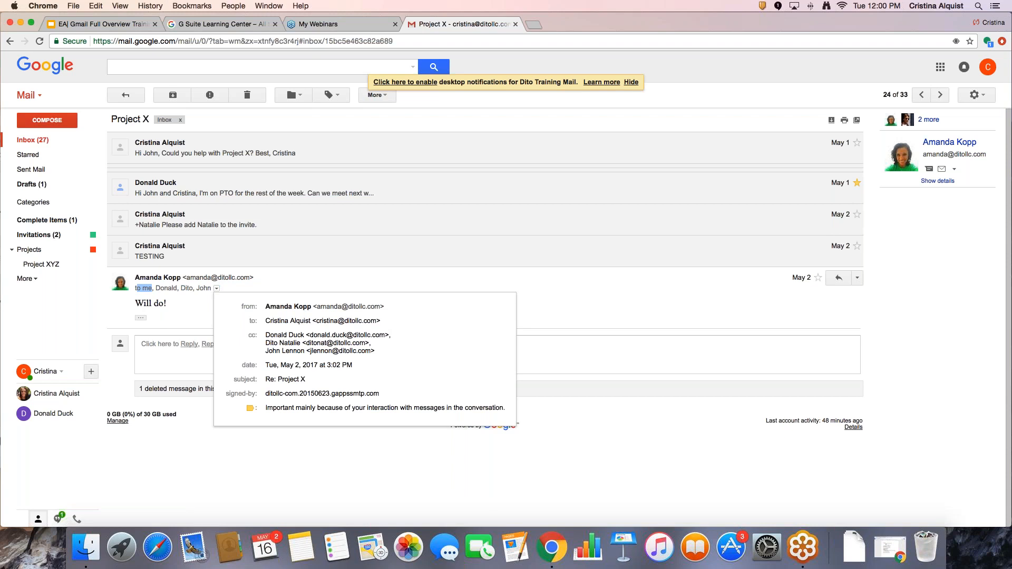
{"action": "mouse_move", "coordinate": [288, 306]}
{"action": "left_click", "coordinate": [546, 288]}
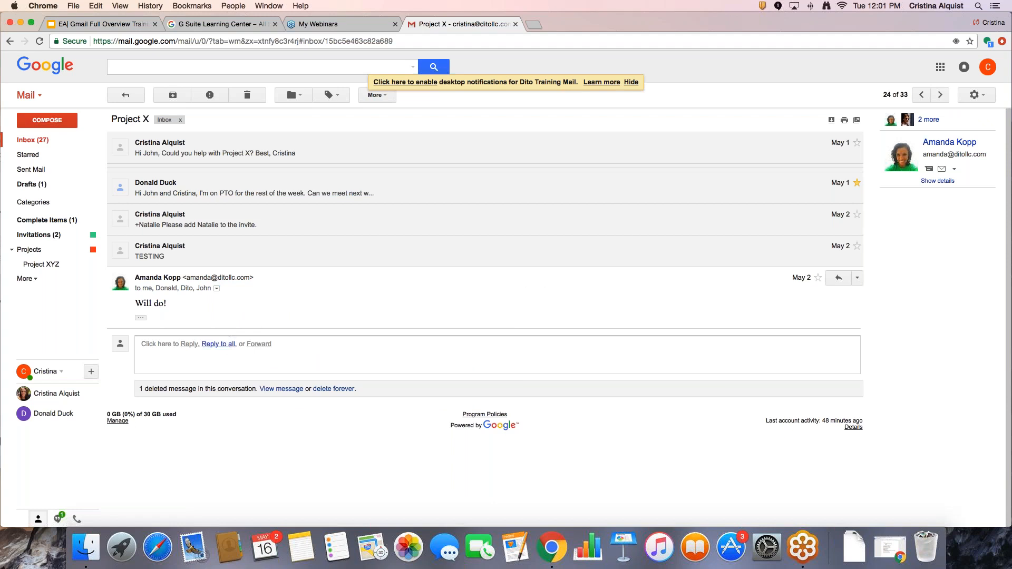
Start a reply to all on the "Will do!" message and add another colleague's ditollc.com address to the To recipients
{"action": "left_click", "coordinate": [225, 345]}
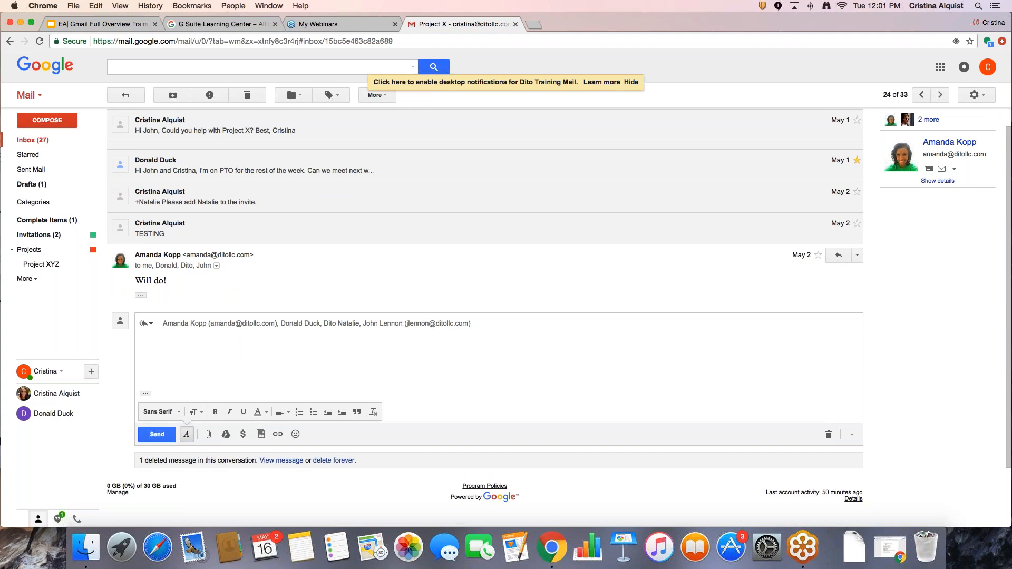
{"action": "left_click", "coordinate": [512, 326]}
{"action": "type", "text": "betty"}
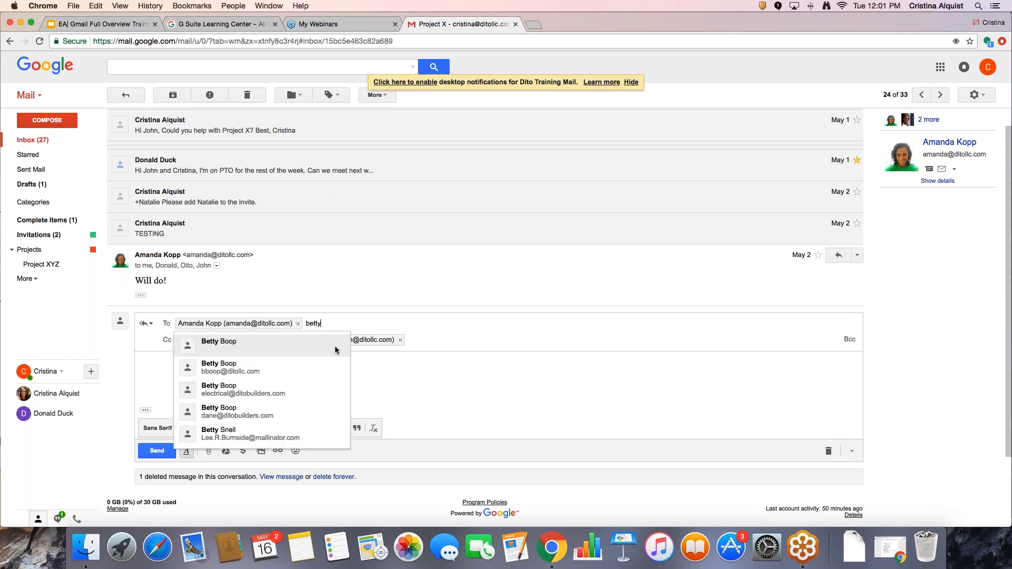
{"action": "left_click", "coordinate": [277, 369]}
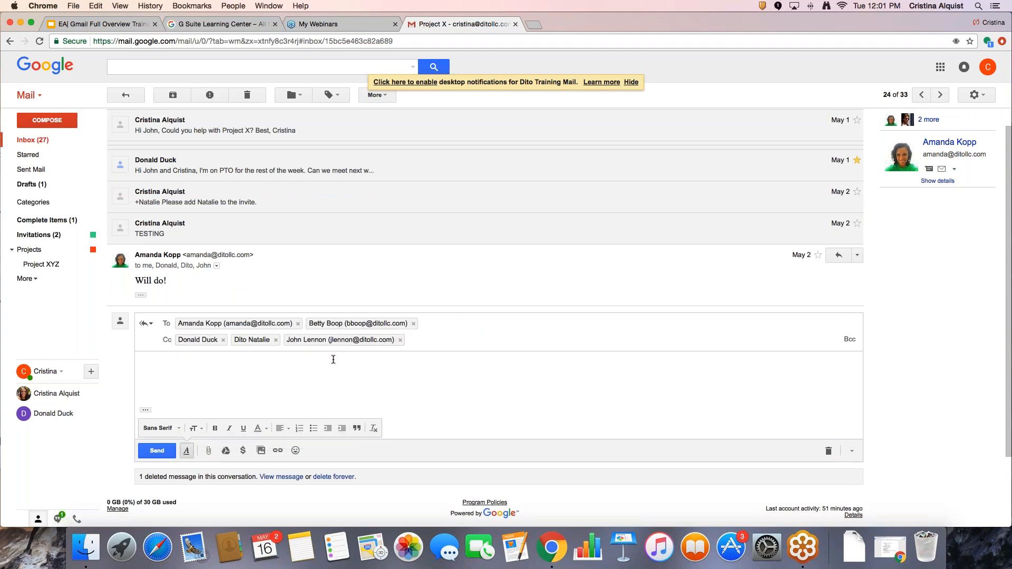
Write "+" with the added colleague's first name, ask on a new line for them to be invited too, and send the reply
{"action": "left_click", "coordinate": [304, 361]}
{"action": "type", "text": "+Betty"}
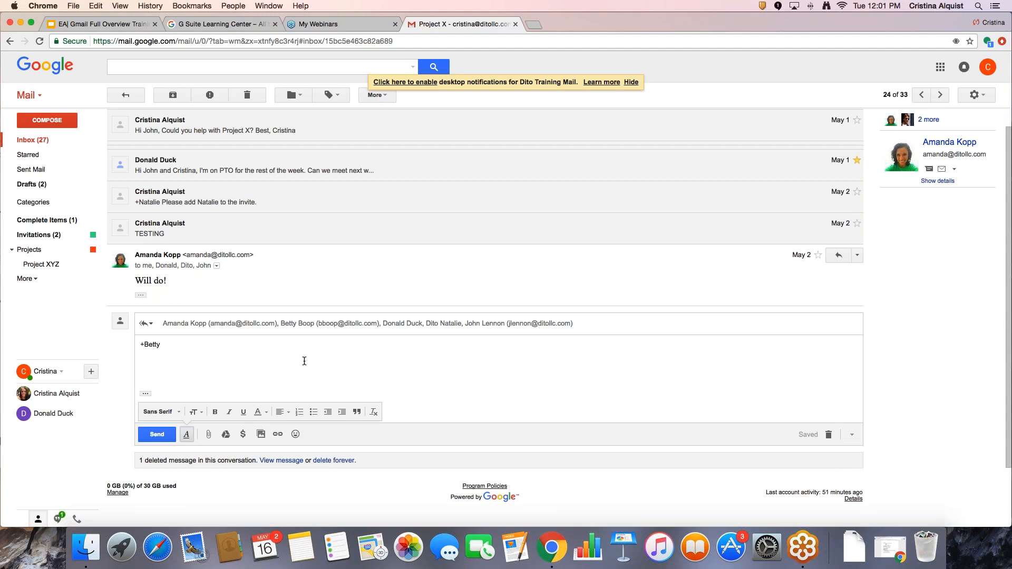
{"action": "key", "text": "Return"}
{"action": "type", "text": "Can you invite Betty, too?"}
{"action": "scroll", "coordinate": [304, 361], "scroll_direction": "up", "scroll_amount": 1}
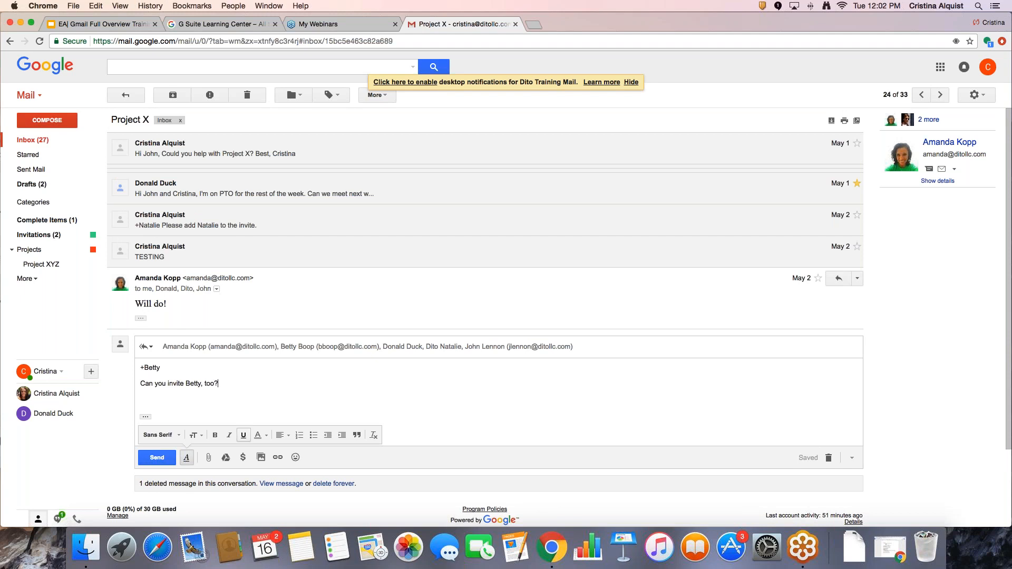
{"action": "left_click", "coordinate": [166, 461]}
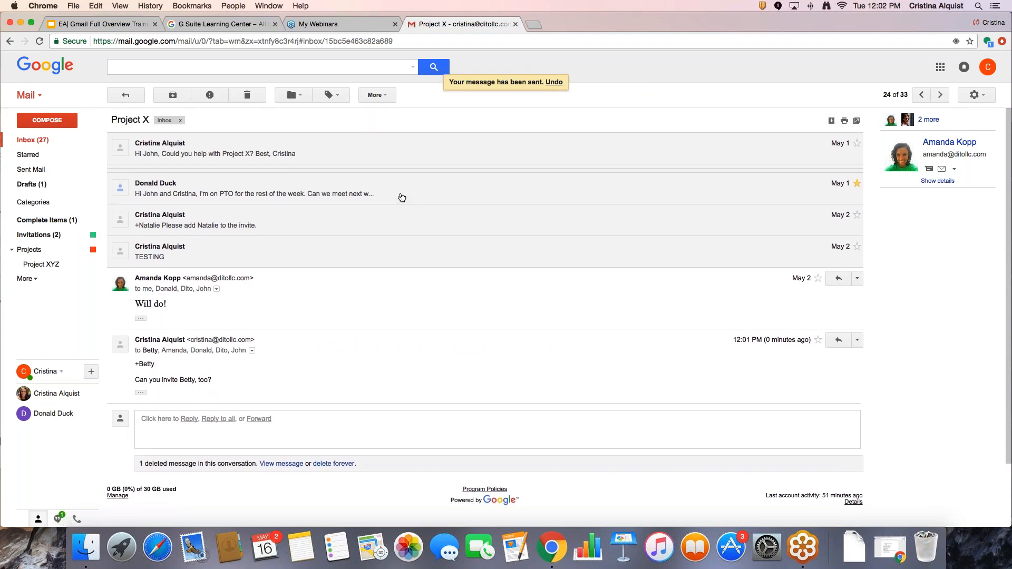
Reply only to the sender of the starred May 1 message with "Do you ever send this invite out?" and send it
{"action": "left_click", "coordinate": [401, 198]}
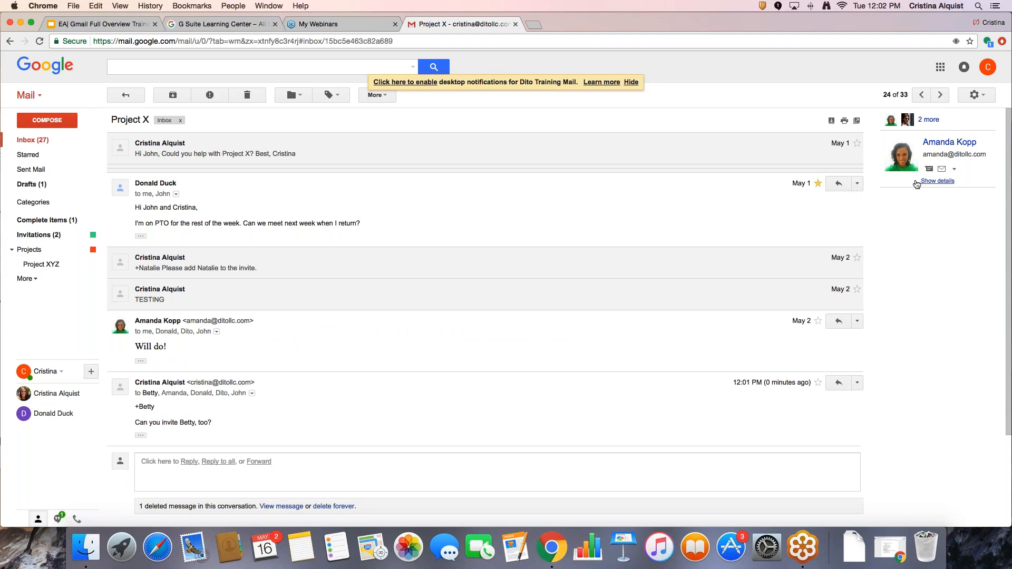
{"action": "left_click", "coordinate": [857, 184]}
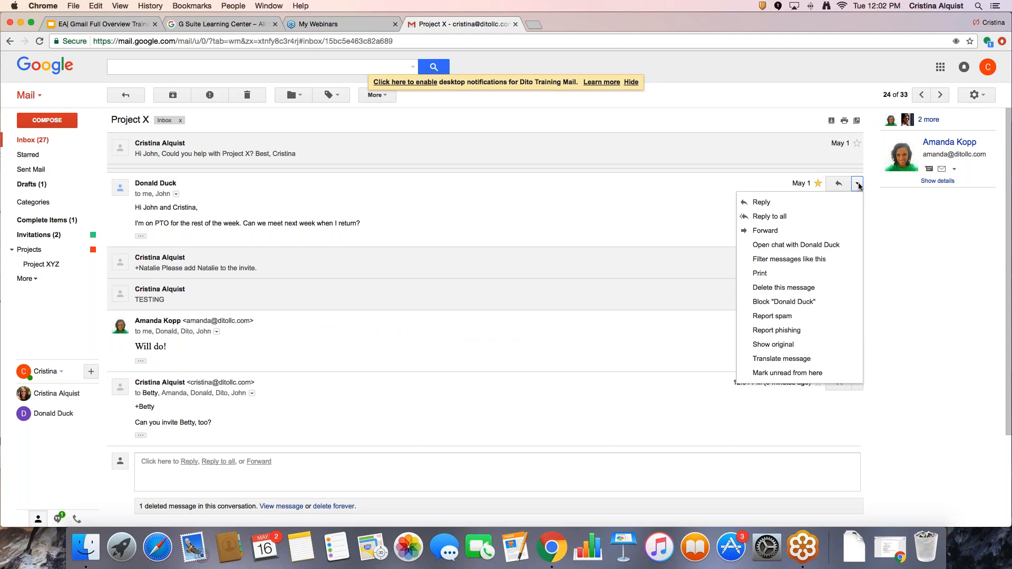
{"action": "left_click", "coordinate": [850, 201]}
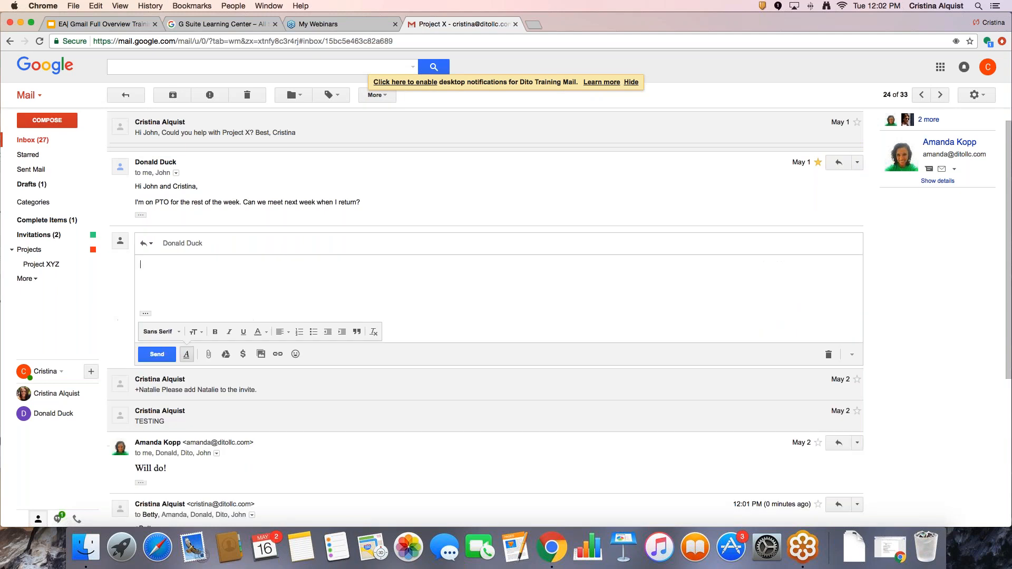
{"action": "type", "text": "Do you ever send this invite out?"}
{"action": "left_click", "coordinate": [162, 354]}
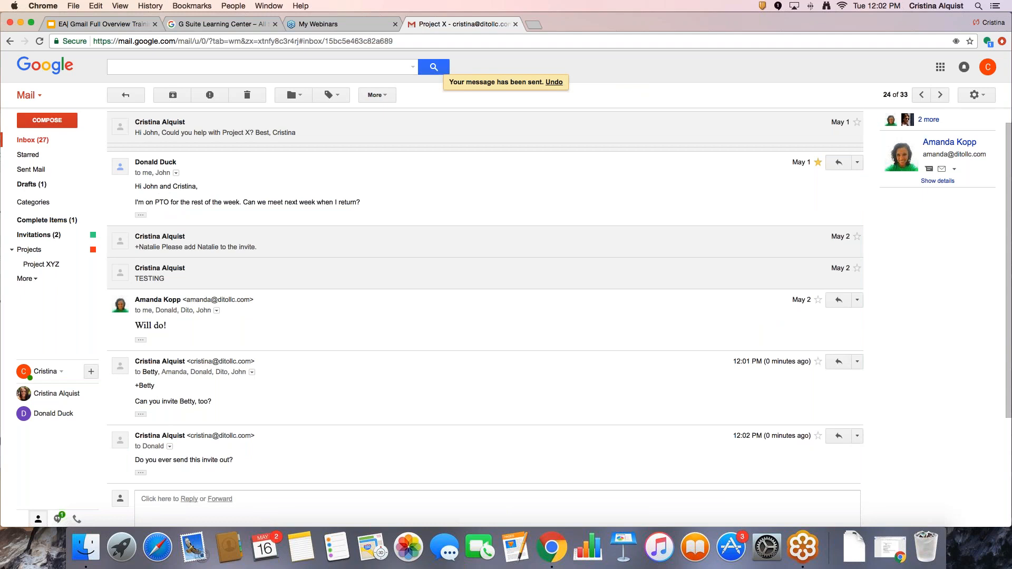
{"action": "scroll", "coordinate": [270, 438], "scroll_direction": "up", "scroll_amount": 1}
{"action": "scroll", "coordinate": [269, 438], "scroll_direction": "down", "scroll_amount": 4}
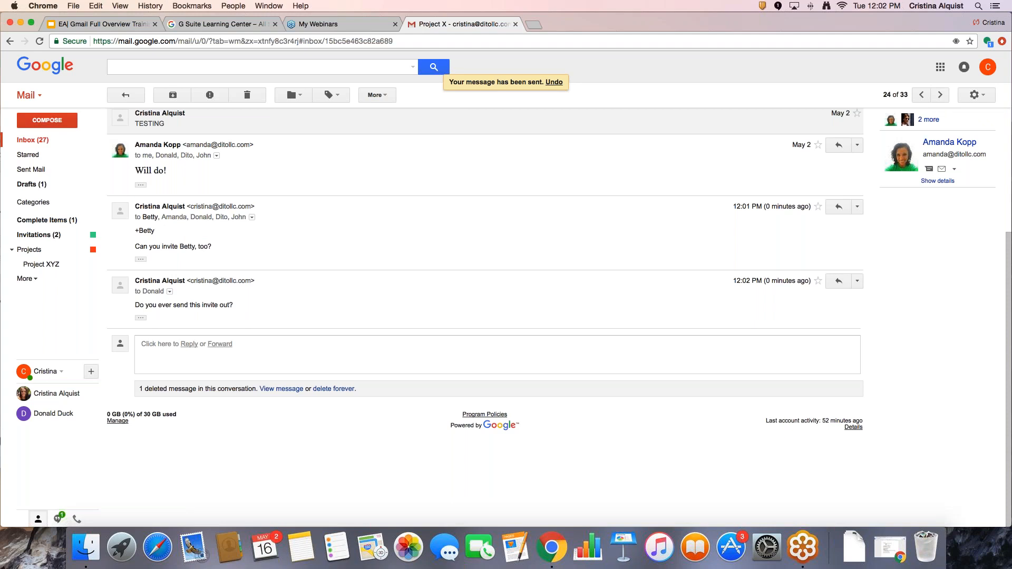
Start a new message and set the compose window to Default to full-screen
{"action": "left_click", "coordinate": [1004, 78]}
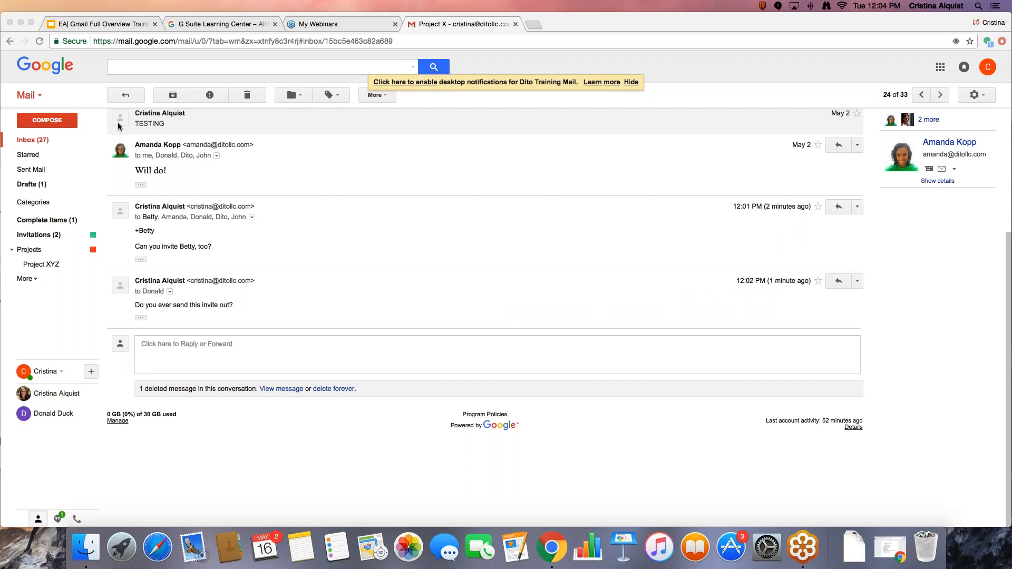
{"action": "left_click", "coordinate": [61, 124]}
{"action": "left_click", "coordinate": [60, 122]}
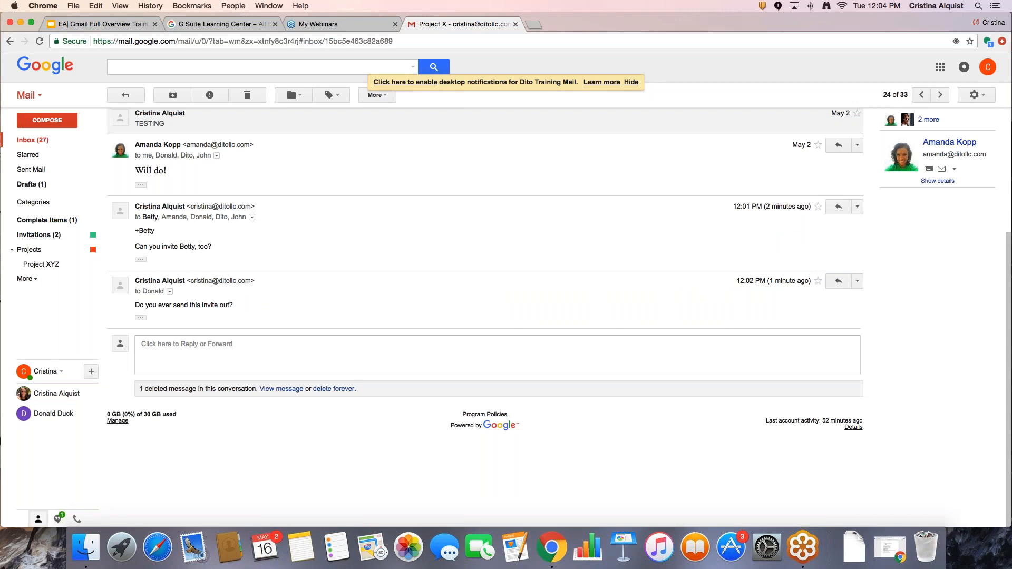
{"action": "left_click", "coordinate": [74, 122]}
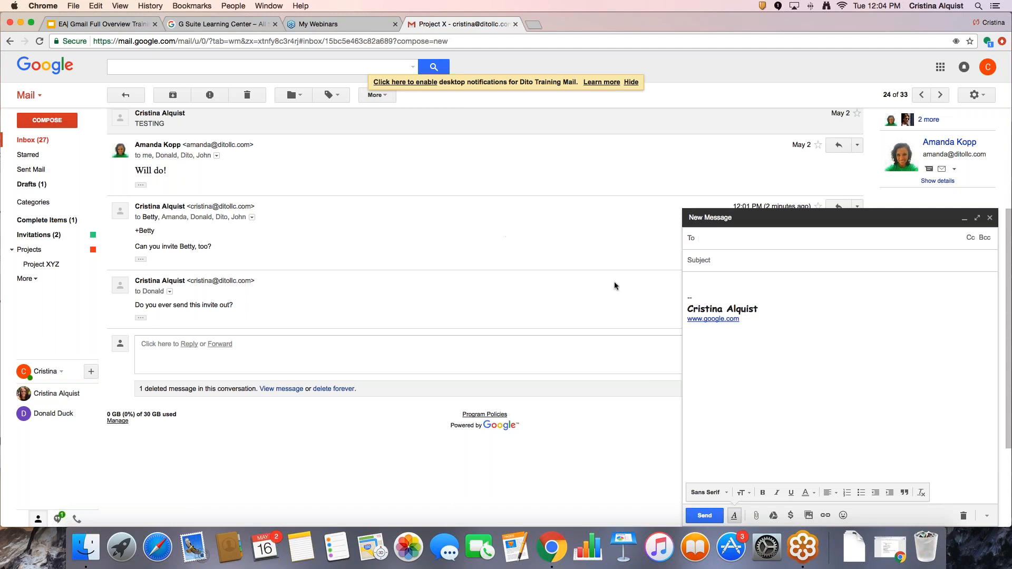
{"action": "left_click", "coordinate": [987, 516]}
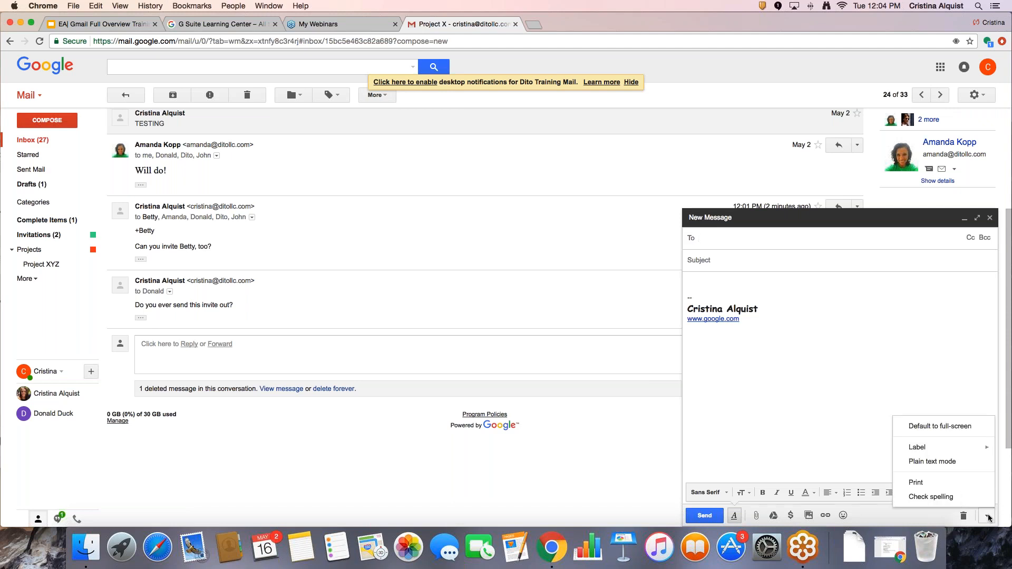
{"action": "left_click", "coordinate": [967, 426]}
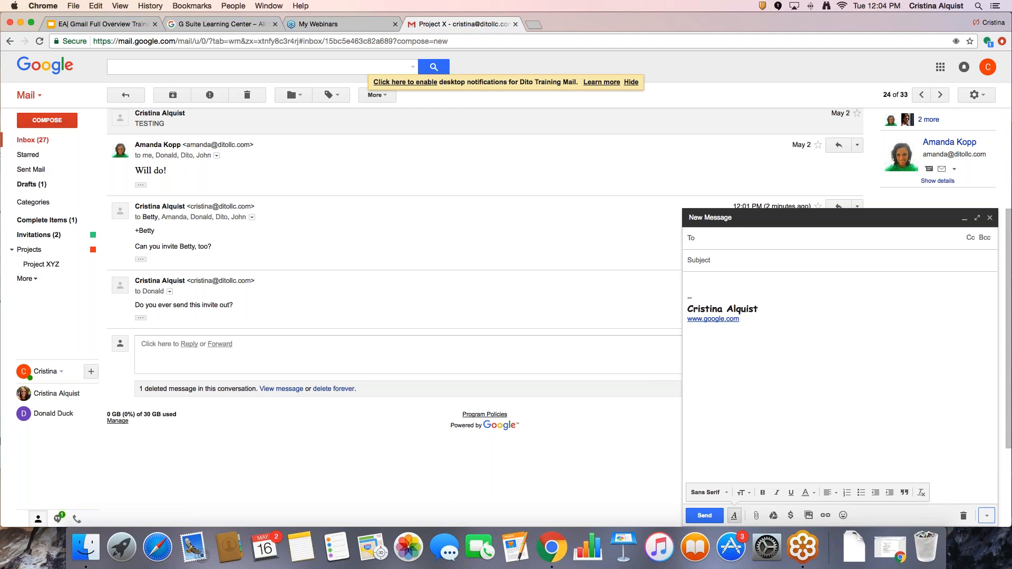
Start another new message, minimize and restore it to full screen, and check its full-screen default option
{"action": "left_click", "coordinate": [67, 126]}
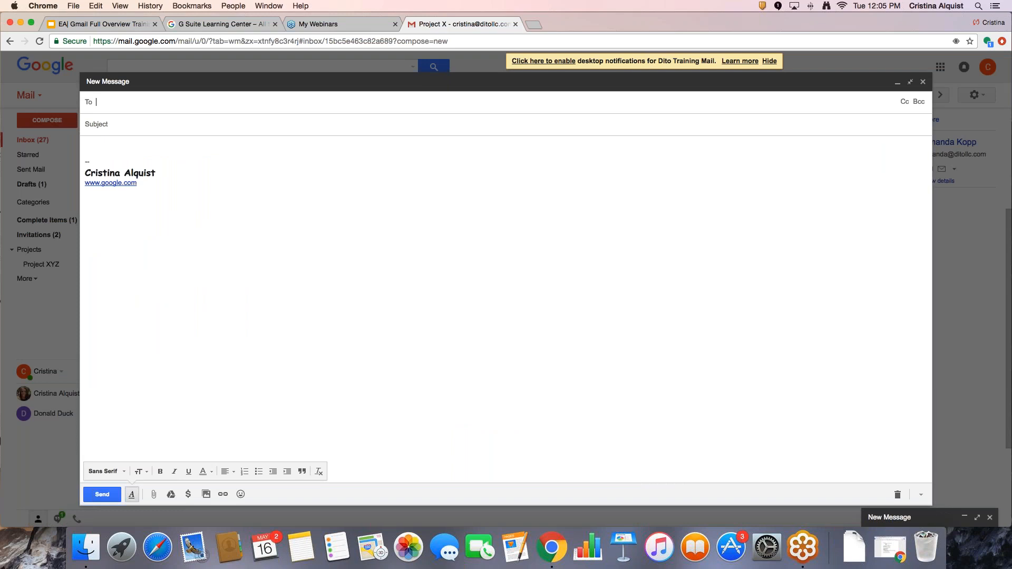
{"action": "left_click", "coordinate": [955, 212]}
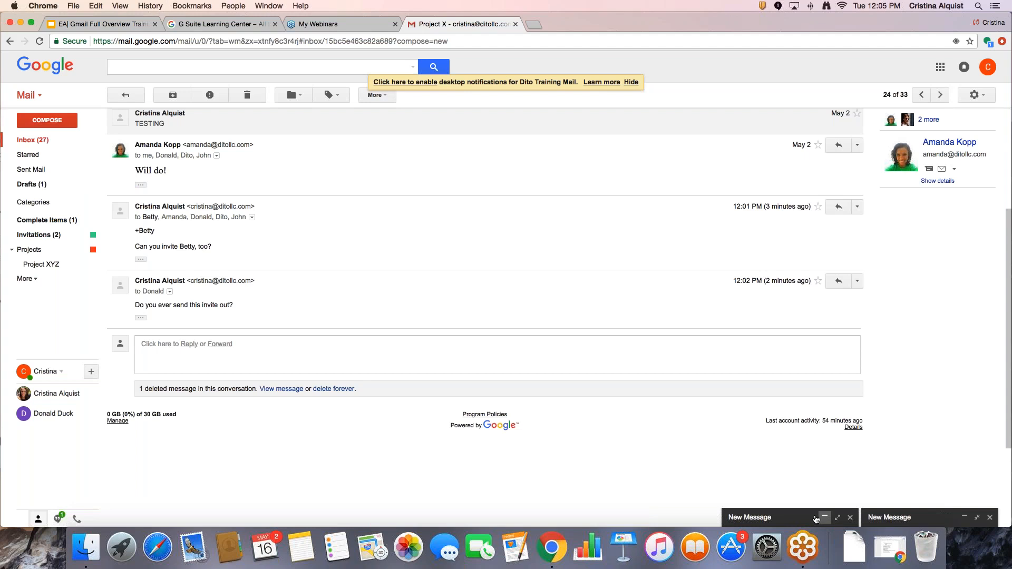
{"action": "left_click", "coordinate": [804, 519]}
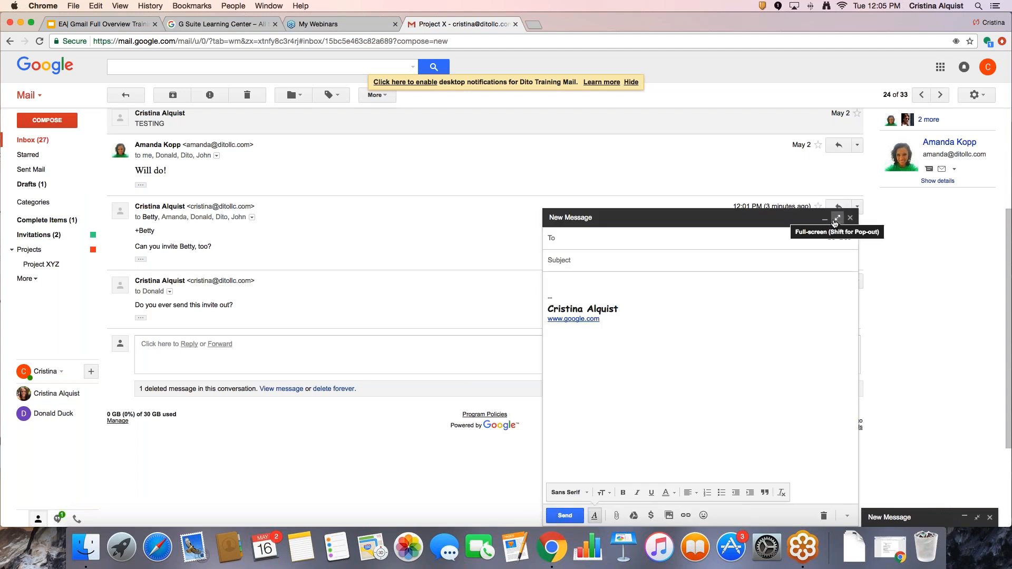
{"action": "left_click", "coordinate": [836, 220]}
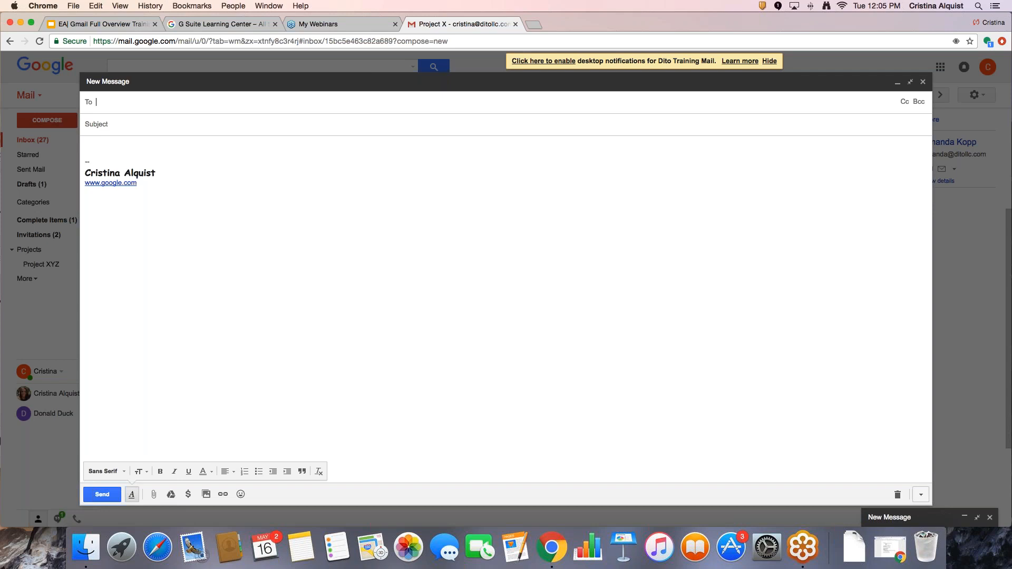
{"action": "left_click", "coordinate": [920, 494]}
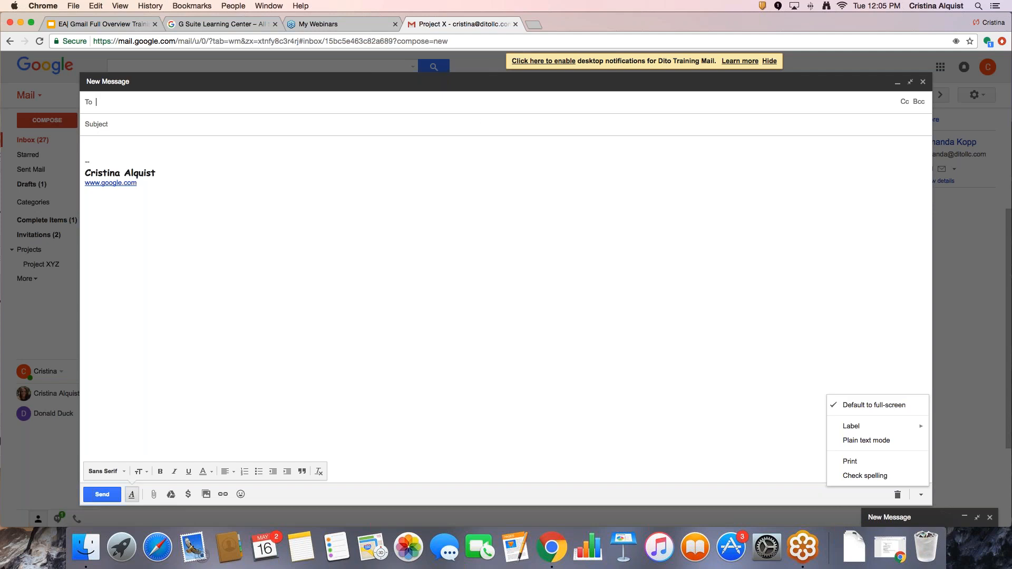
{"action": "left_click", "coordinate": [242, 172]}
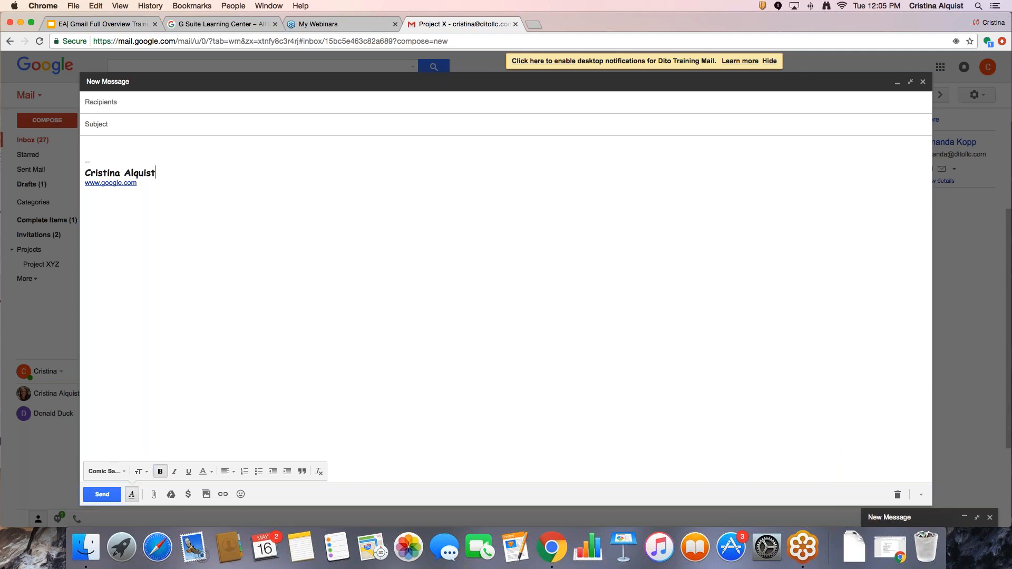
Address the message to the colleague who wrote "Will do!" and add the first suggested ditollc.com colleague as a Cc recipient
{"action": "left_click", "coordinate": [240, 108]}
{"action": "type", "text": "ama"}
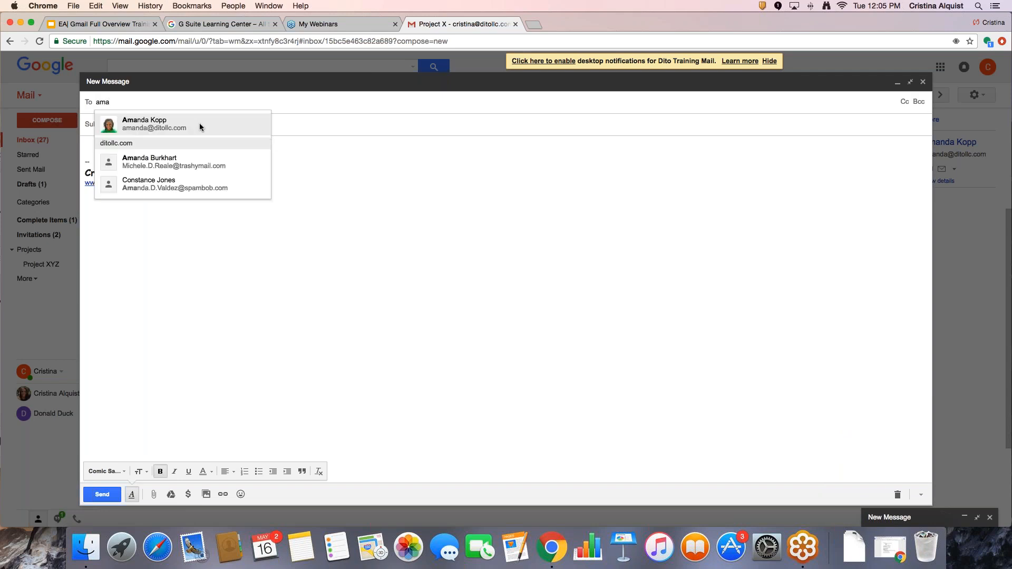
{"action": "left_click", "coordinate": [199, 122]}
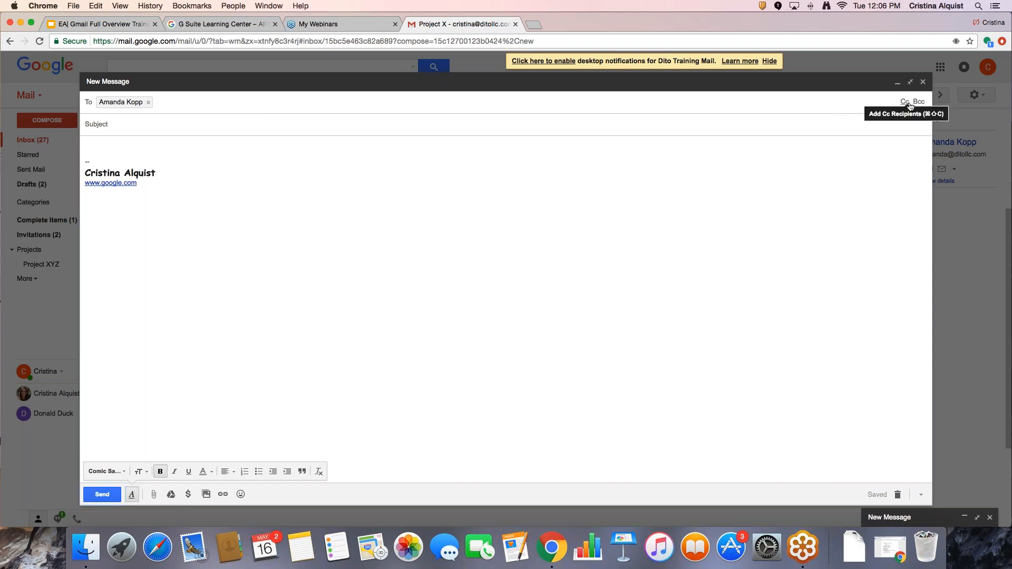
{"action": "key", "text": "super+shift+c"}
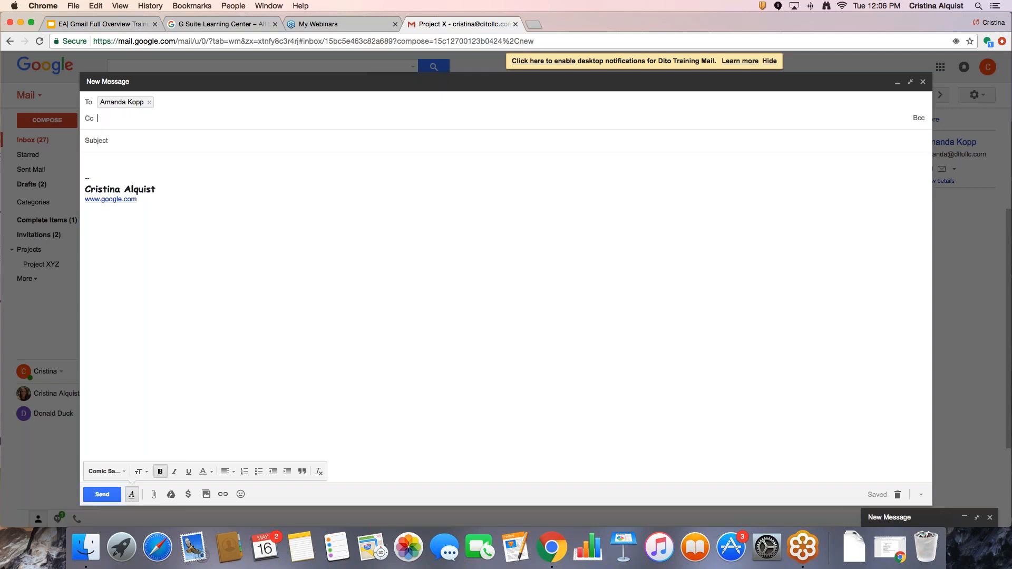
{"action": "type", "text": "natal"}
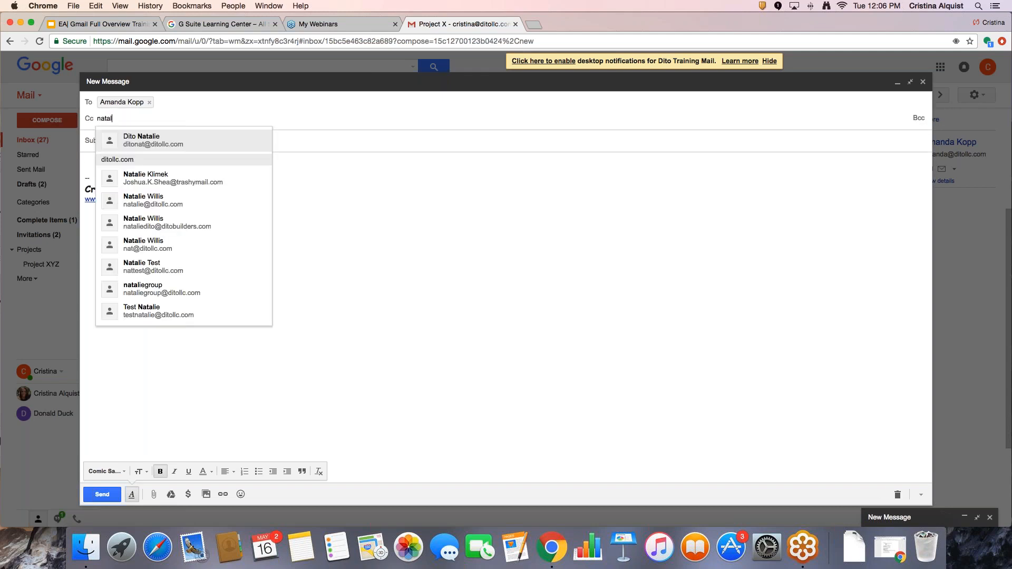
{"action": "key", "text": "Return"}
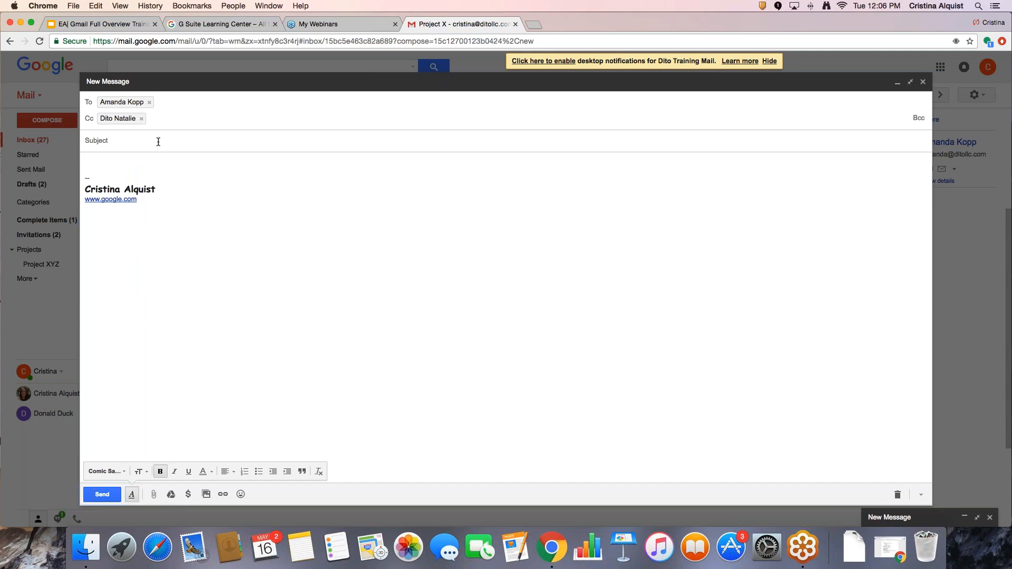
Give the message the subject "Hello" and the body text "This is a test. How are you?"
{"action": "left_click", "coordinate": [161, 142]}
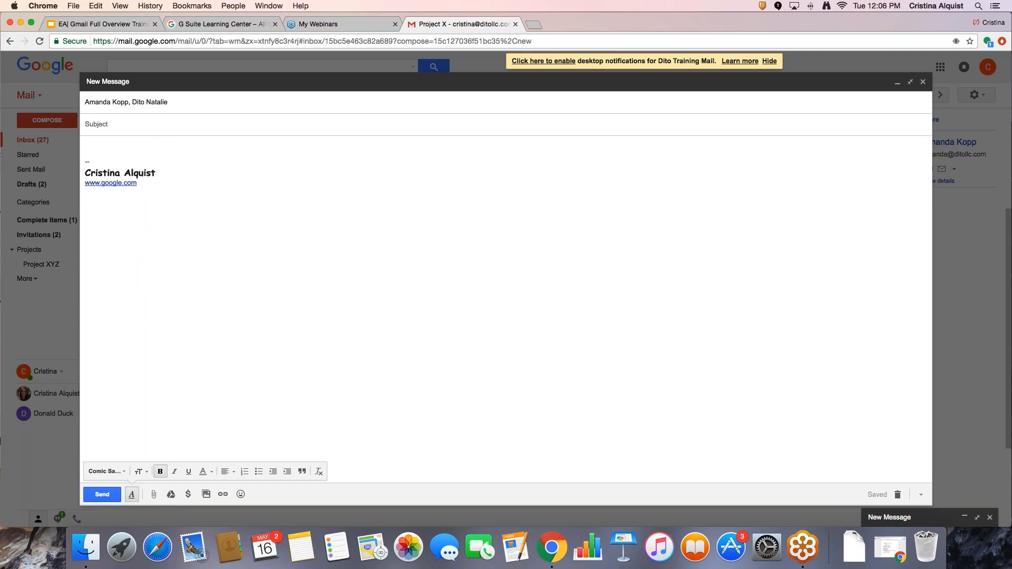
{"action": "type", "text": "Hello"}
{"action": "left_click", "coordinate": [338, 148]}
{"action": "type", "text": "This is a test."}
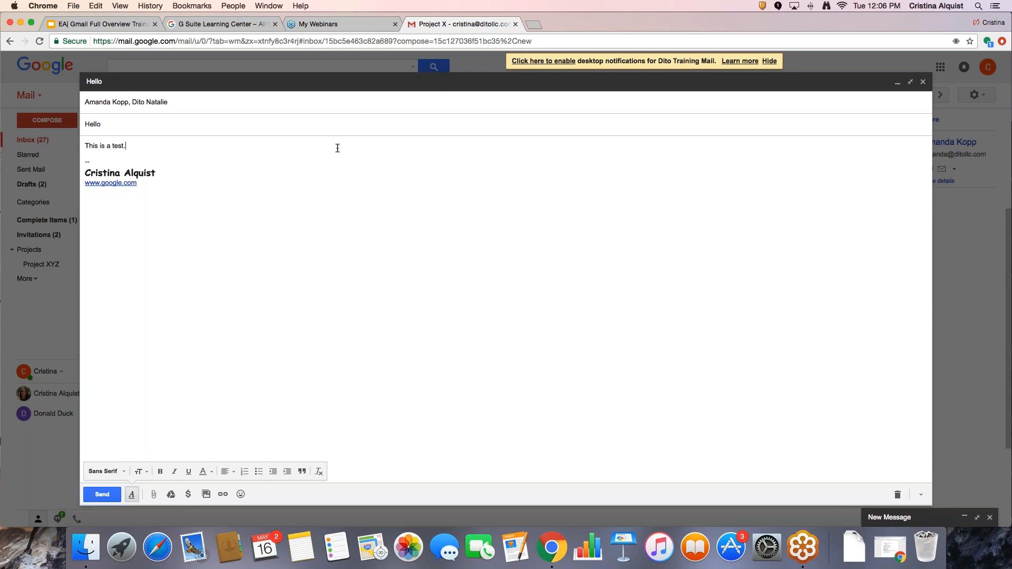
{"action": "type", "text": " How are you?"}
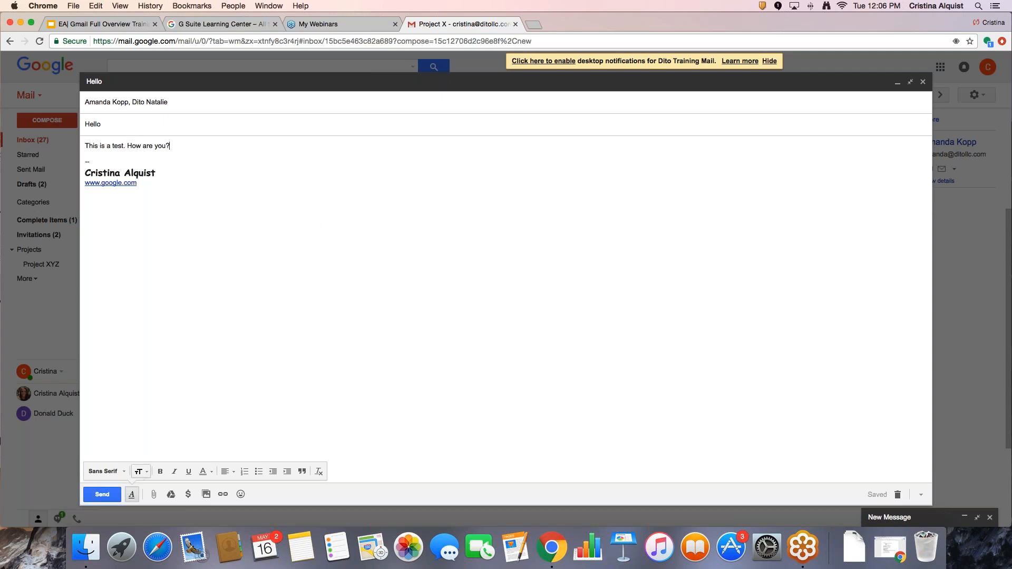
Look through the fonts and text sizes available for formatting the message
{"action": "left_click", "coordinate": [131, 494]}
{"action": "left_click", "coordinate": [131, 494]}
{"action": "left_click", "coordinate": [122, 472]}
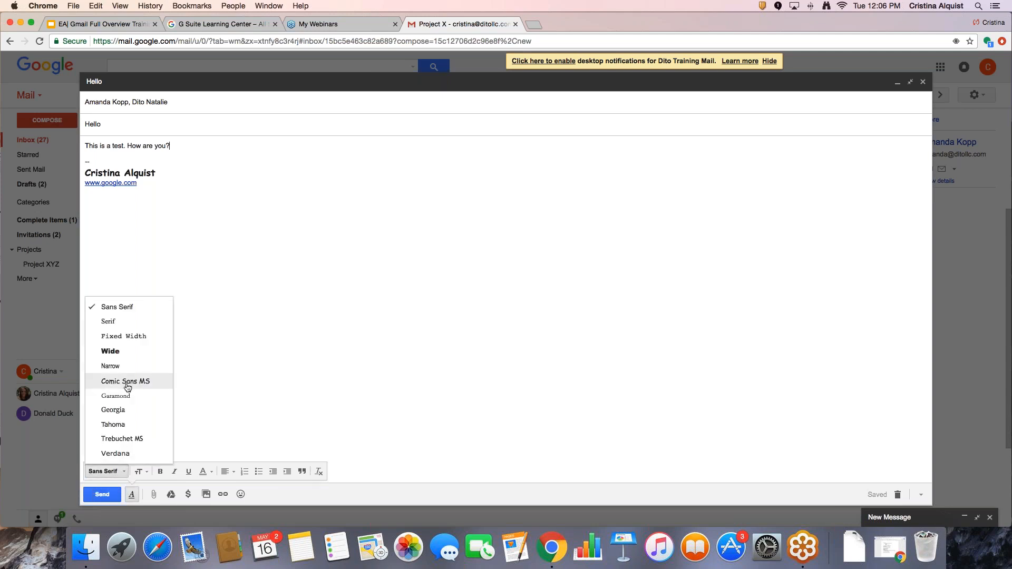
{"action": "left_click", "coordinate": [140, 471]}
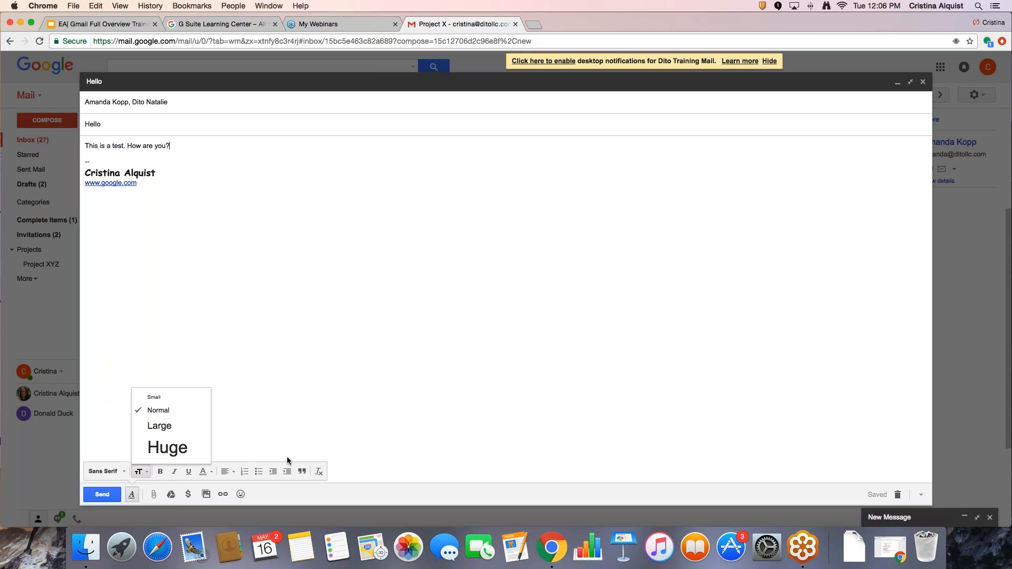
{"action": "left_click", "coordinate": [302, 432]}
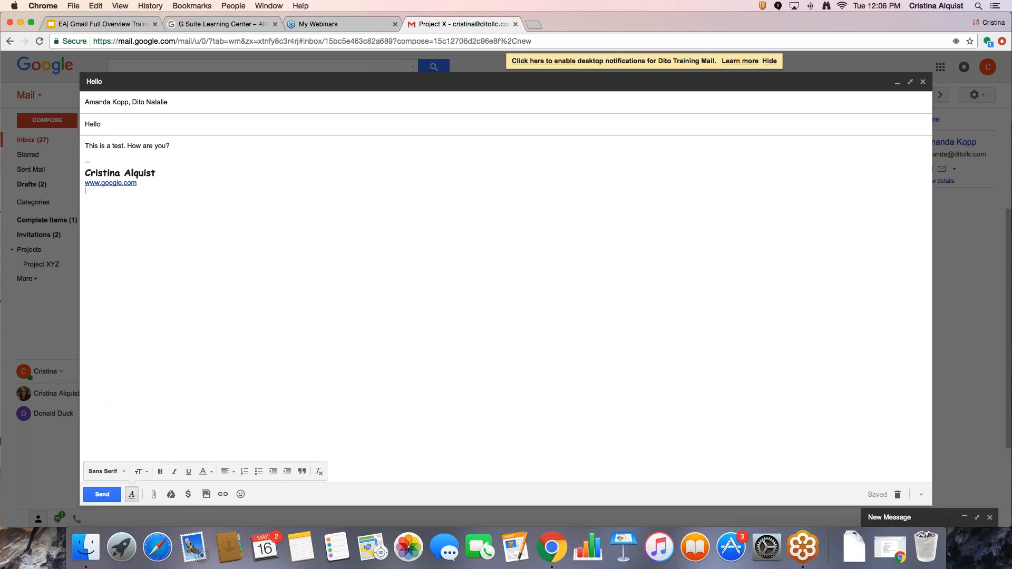
Attach TEST1.docx from the Downloads folder to the message and briefly view the emoji picker
{"action": "left_click", "coordinate": [154, 495]}
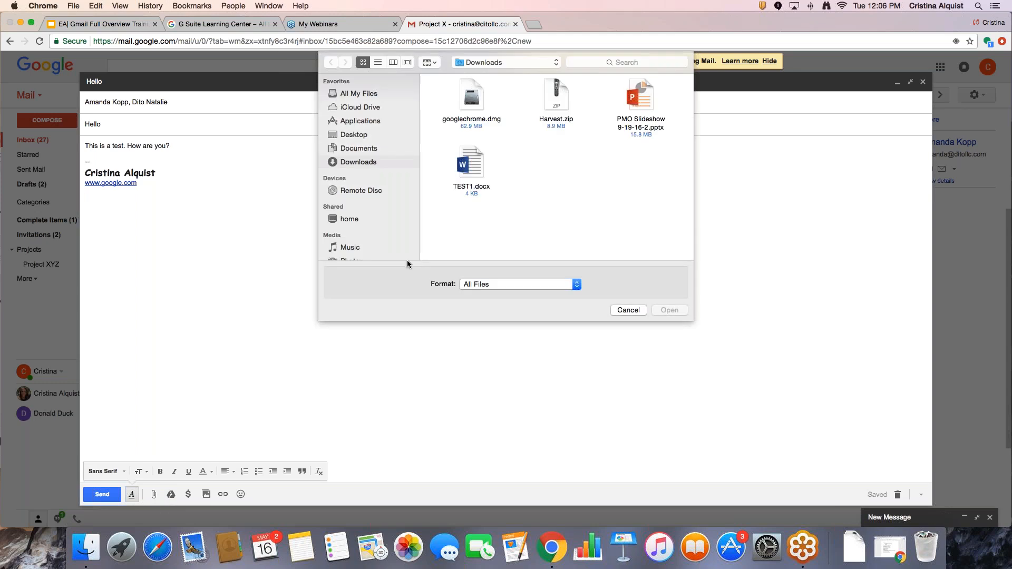
{"action": "left_click", "coordinate": [477, 168]}
{"action": "left_click", "coordinate": [670, 310]}
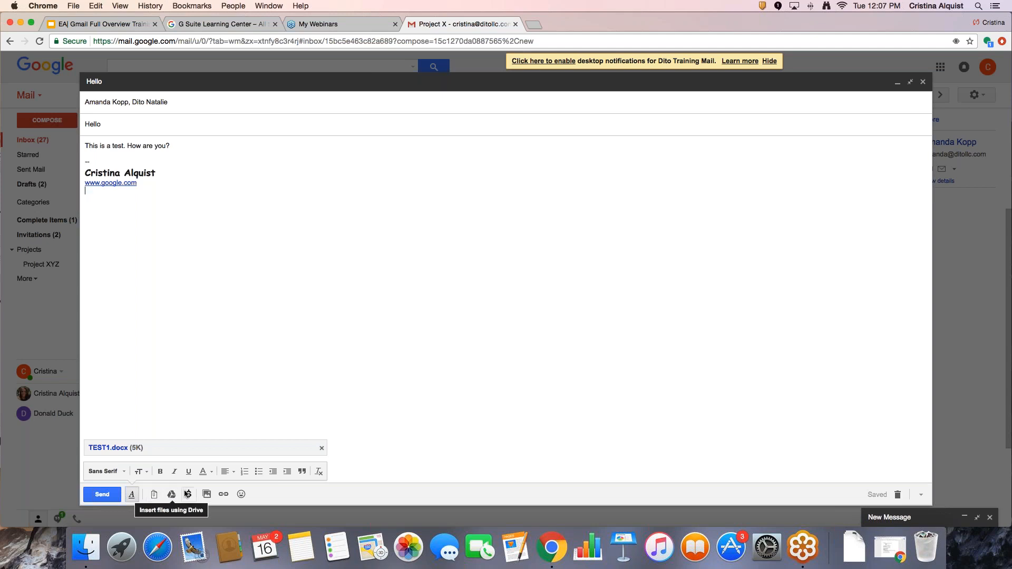
{"action": "left_click", "coordinate": [241, 495]}
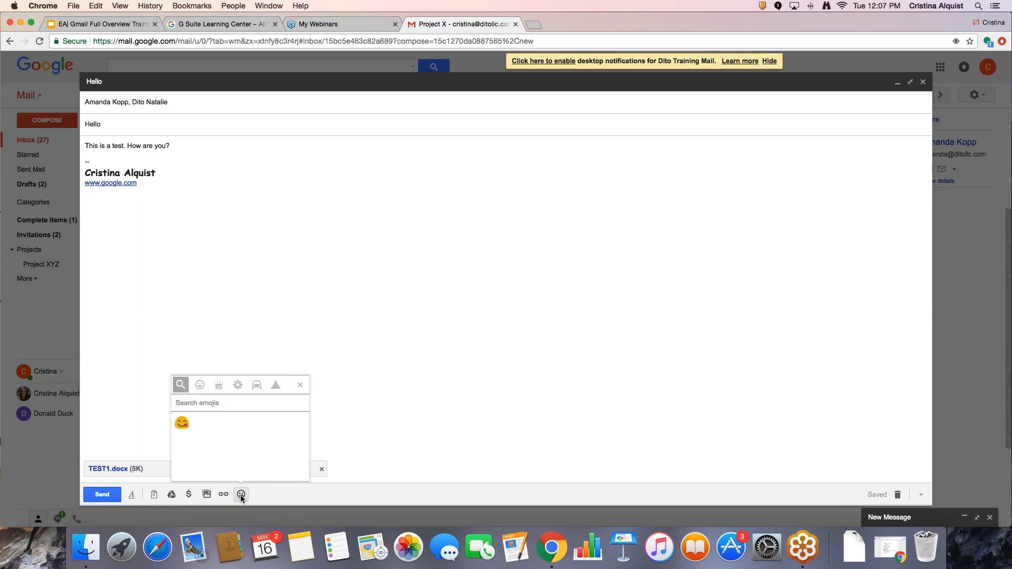
{"action": "left_click", "coordinate": [299, 387]}
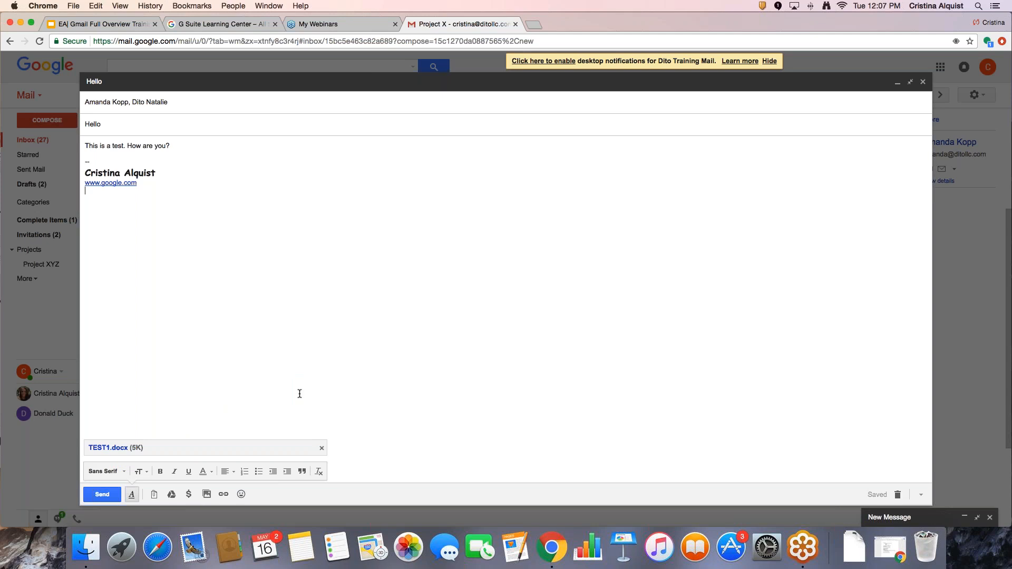
Misspell "you" as "yuo" in the message body and correct it with the suggested spelling "you"
{"action": "left_click", "coordinate": [165, 146]}
{"action": "key", "text": "BackSpace"}
{"action": "key", "text": "BackSpace"}
{"action": "type", "text": "uo"}
{"action": "left_click", "coordinate": [176, 158]}
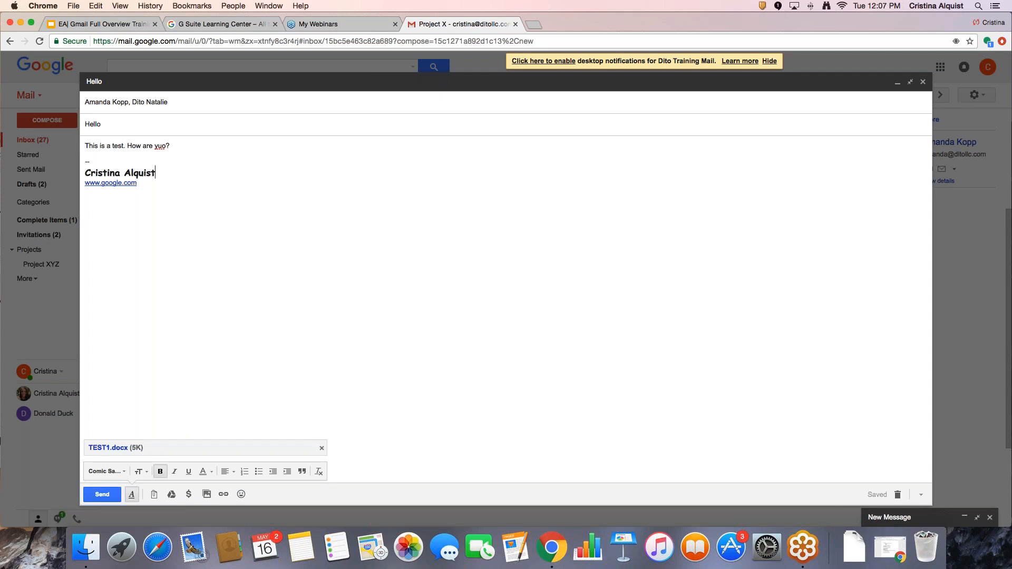
{"action": "right_click", "coordinate": [165, 148]}
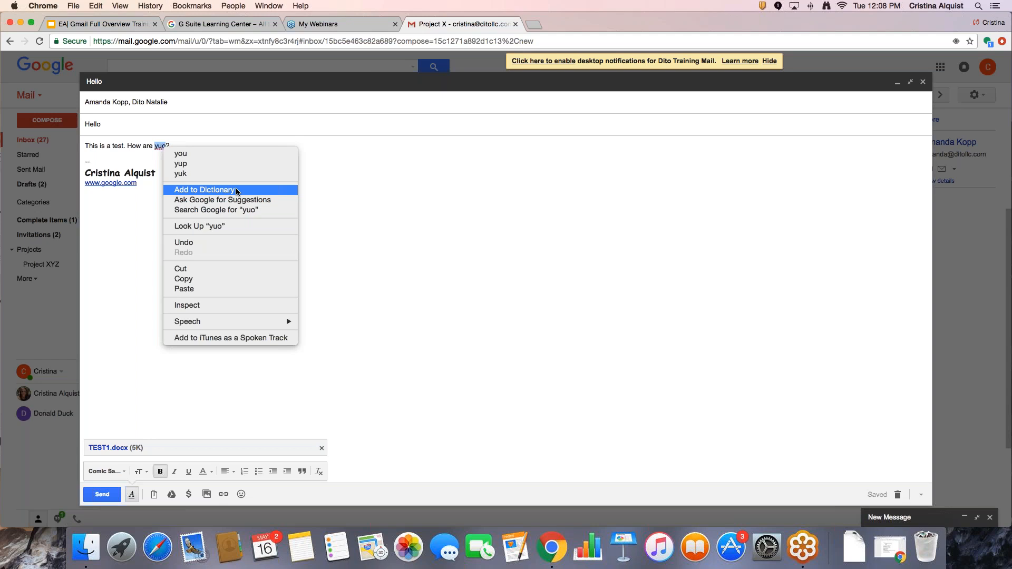
{"action": "left_click", "coordinate": [230, 154]}
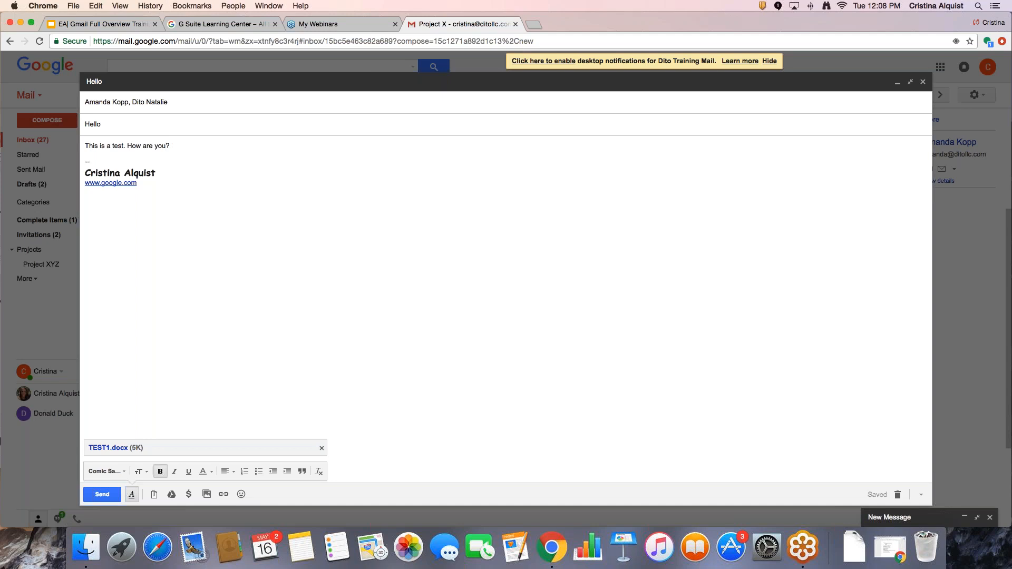
Close the "Hello" message as a draft, reopen it from the saved drafts, and close it again
{"action": "left_click", "coordinate": [920, 83]}
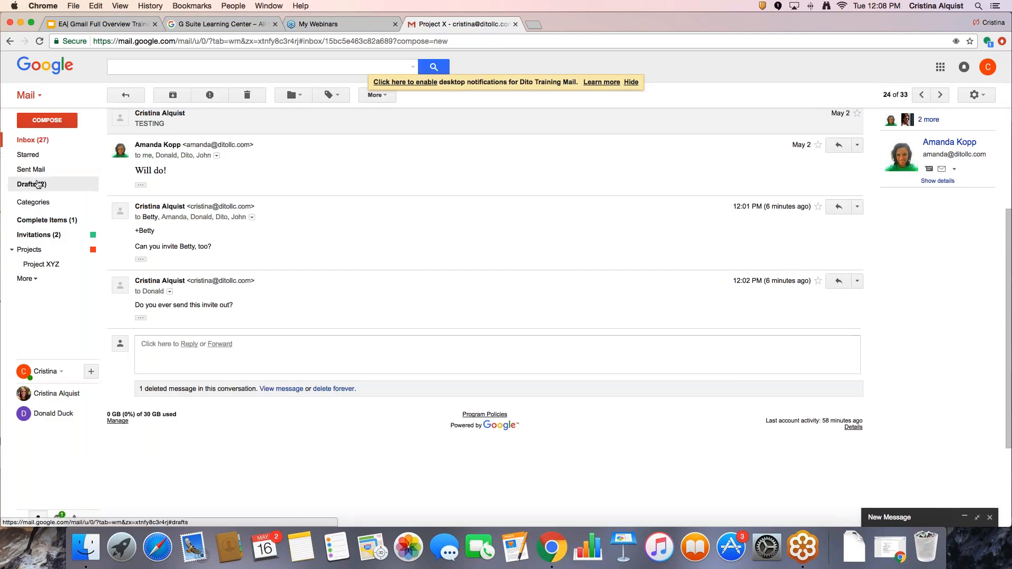
{"action": "left_click", "coordinate": [36, 185]}
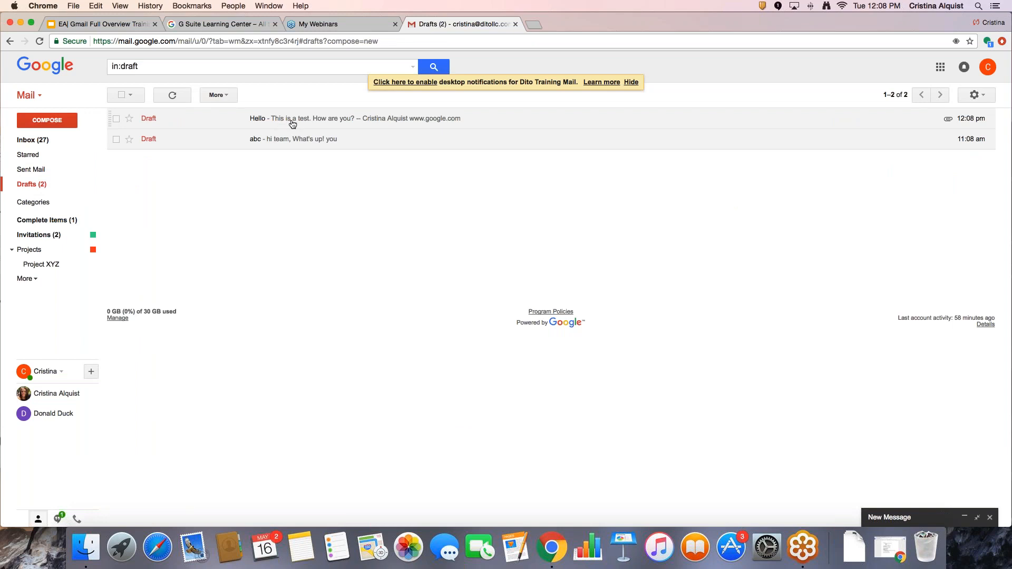
{"action": "left_click", "coordinate": [293, 124]}
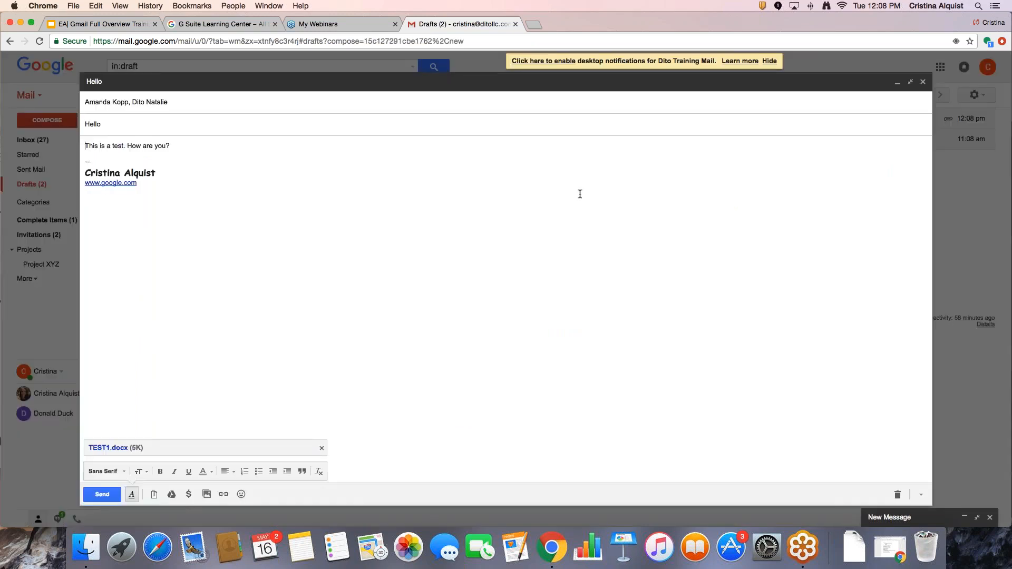
{"action": "left_click", "coordinate": [923, 82]}
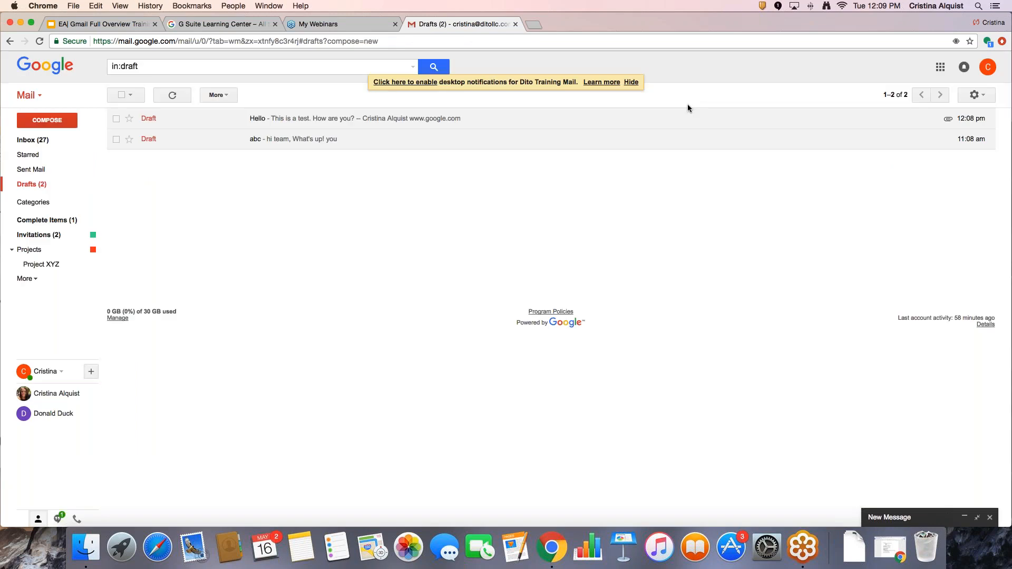
Start a reply to the "Training" conversation in the inbox with its subject opened for editing, and minimize the reply window
{"action": "left_click", "coordinate": [32, 139]}
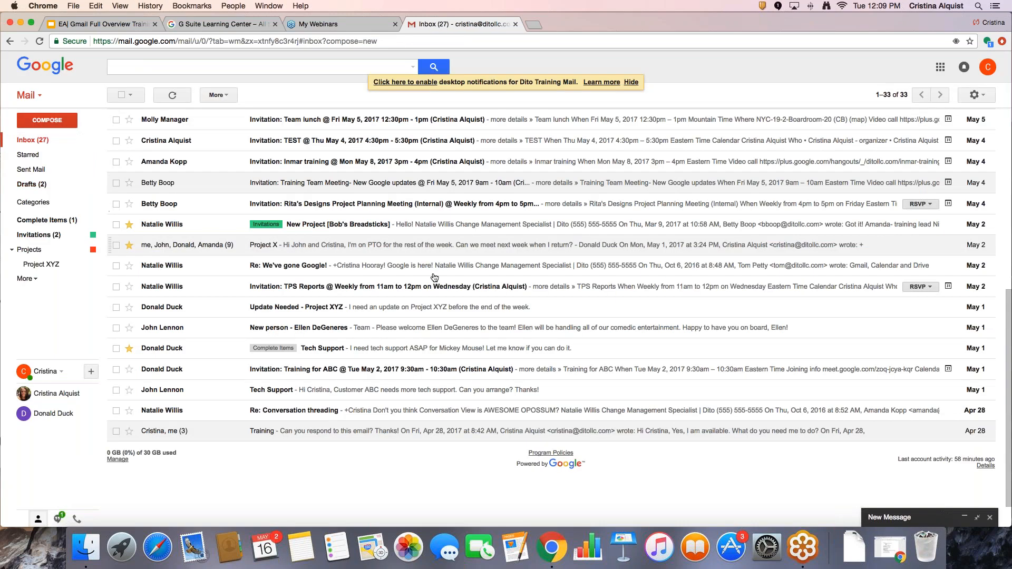
{"action": "left_click", "coordinate": [379, 436]}
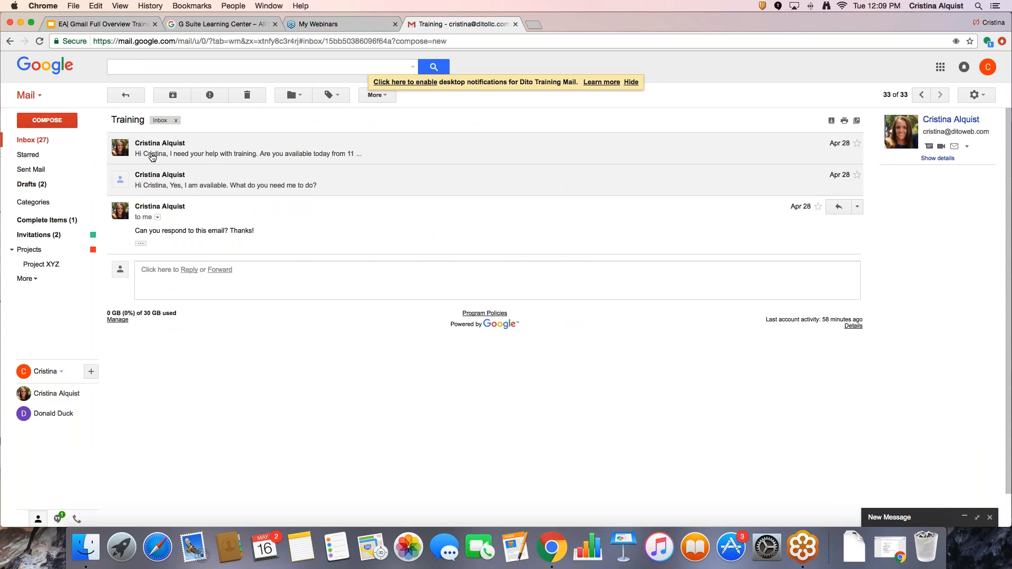
{"action": "mouse_move", "coordinate": [150, 145]}
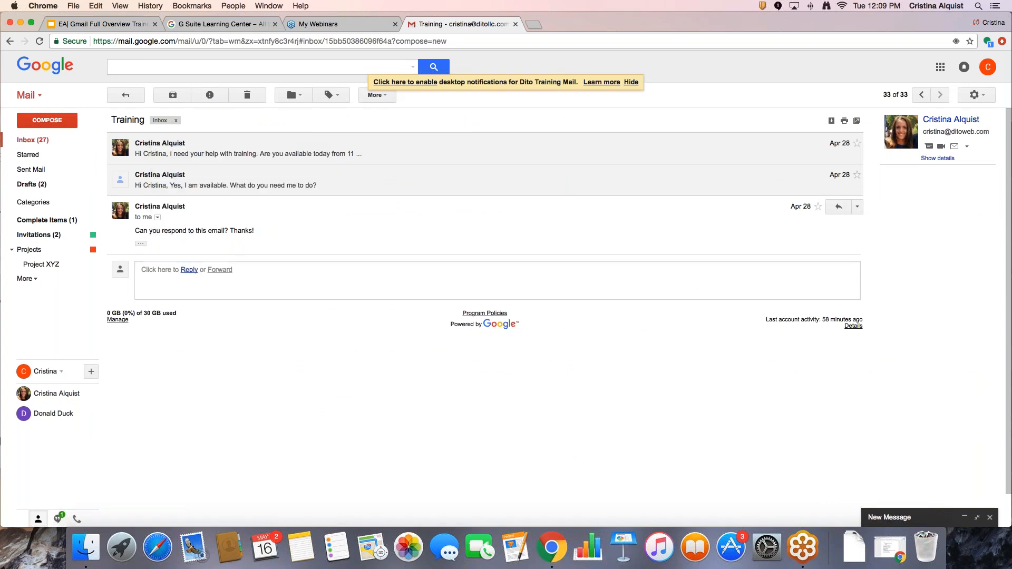
{"action": "left_click", "coordinate": [189, 270]}
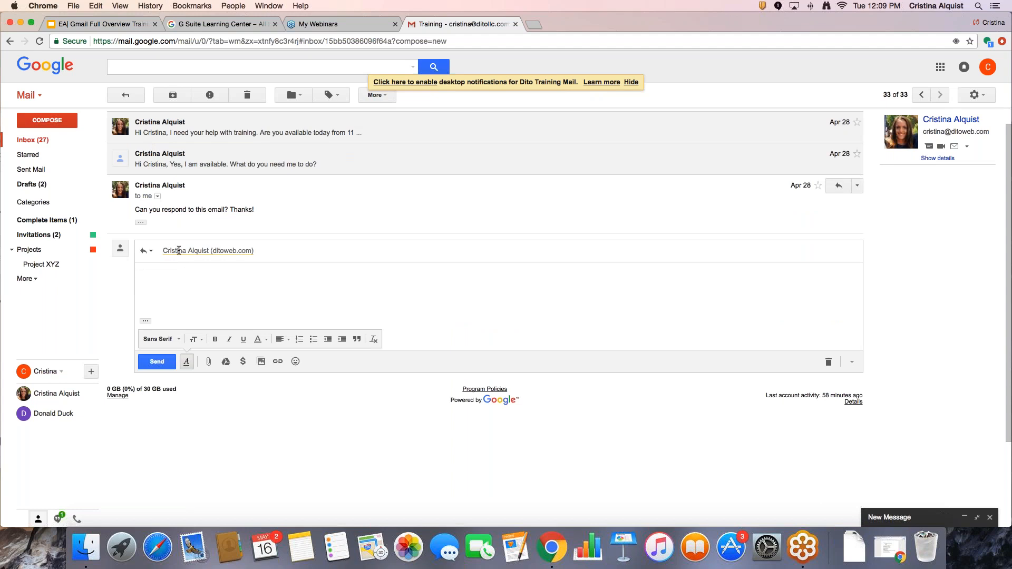
{"action": "left_click", "coordinate": [147, 251]}
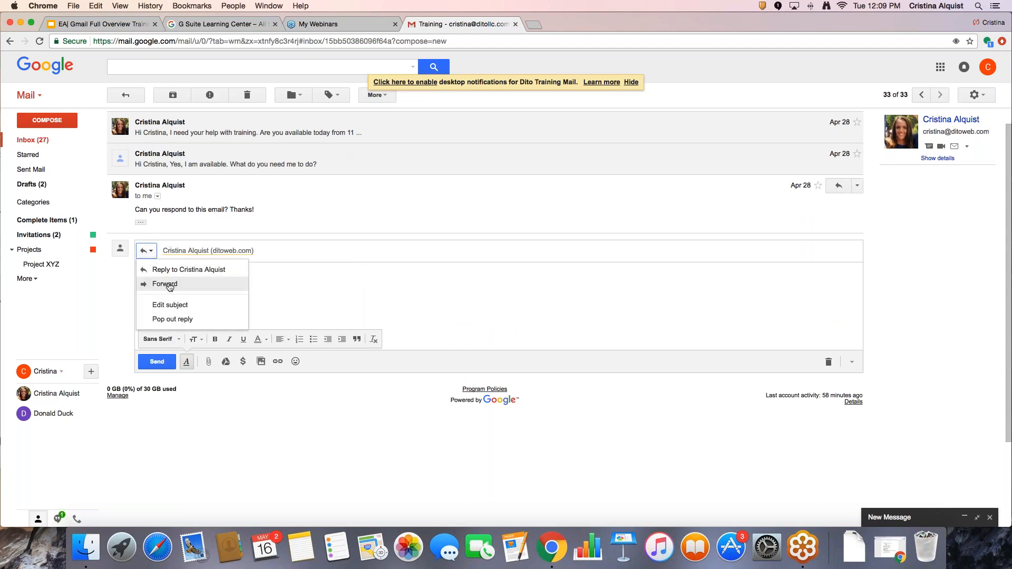
{"action": "left_click", "coordinate": [186, 307]}
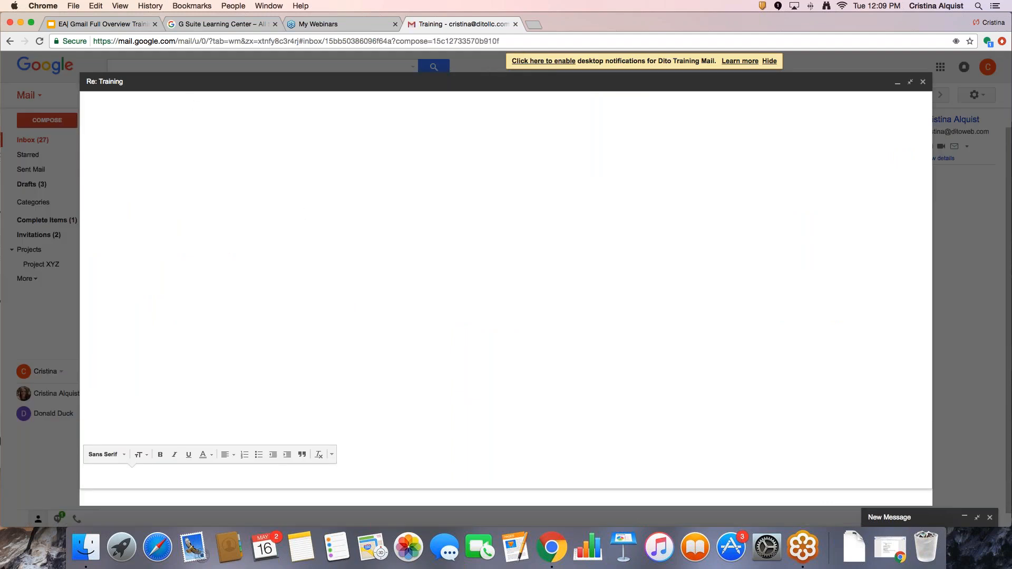
{"action": "left_click", "coordinate": [117, 80]}
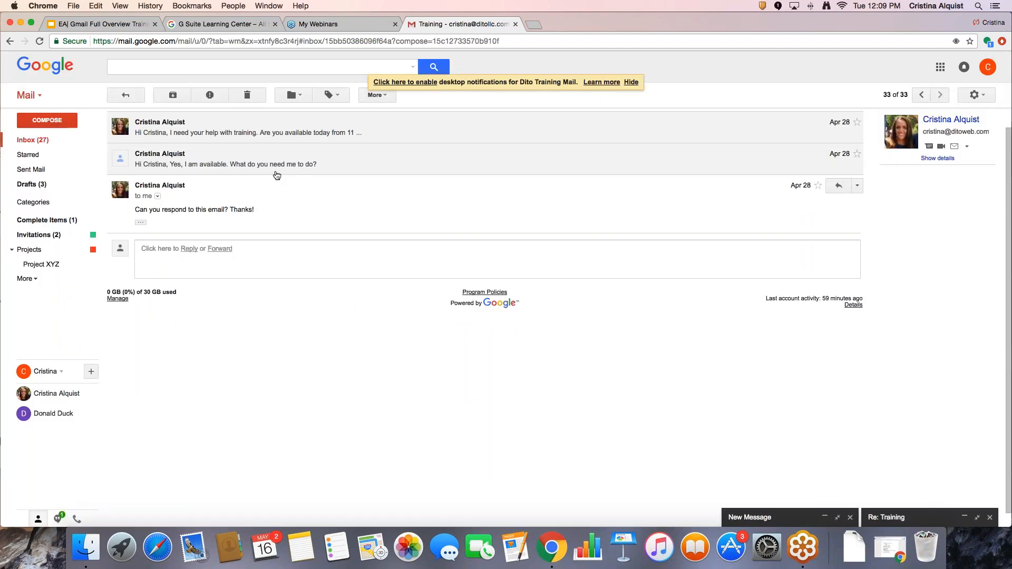
Turn off the default to full-screen for new messages and close the blank message
{"action": "left_click", "coordinate": [826, 520]}
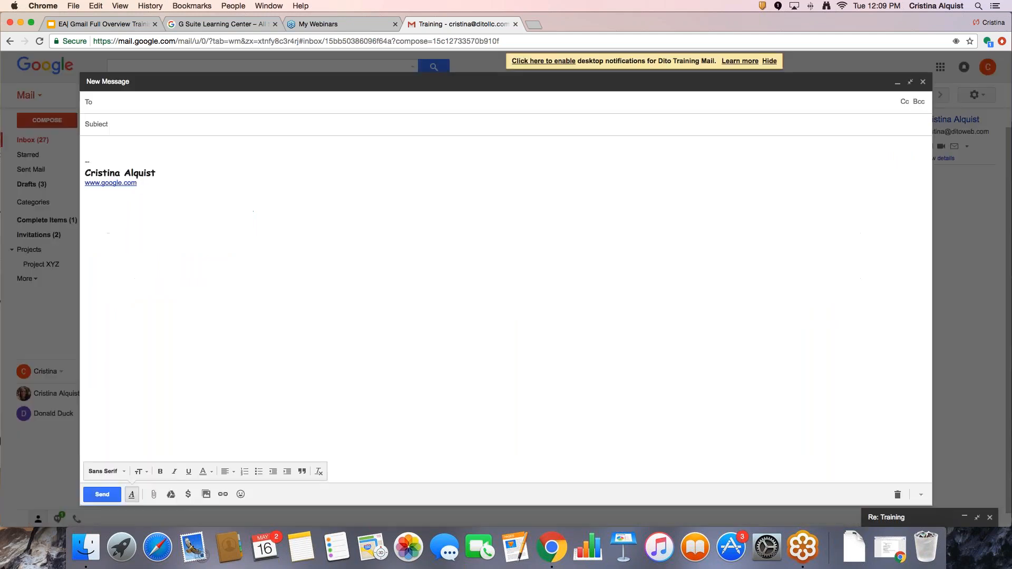
{"action": "left_click", "coordinate": [921, 495]}
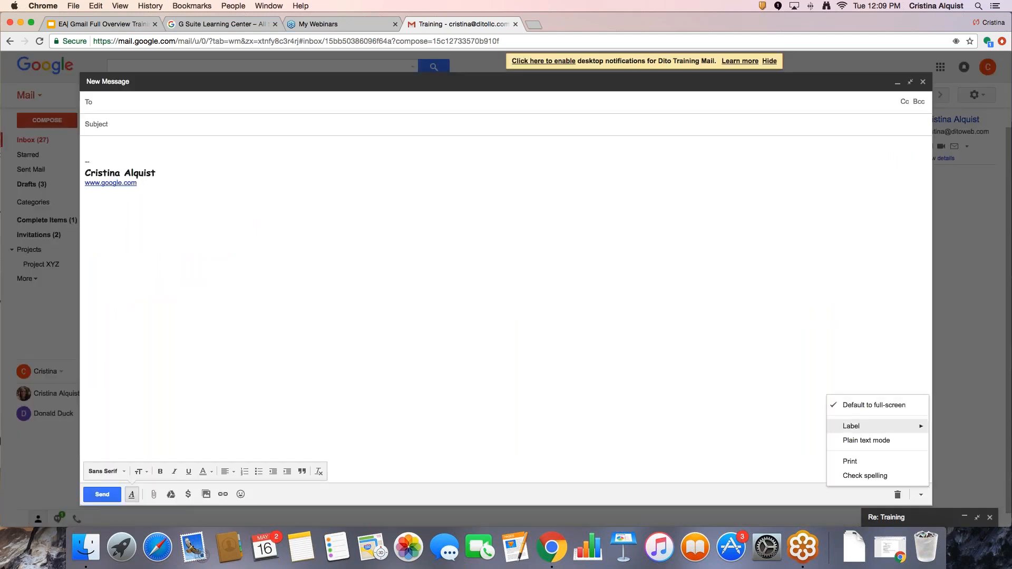
{"action": "left_click", "coordinate": [904, 407]}
{"action": "left_click", "coordinate": [922, 82]}
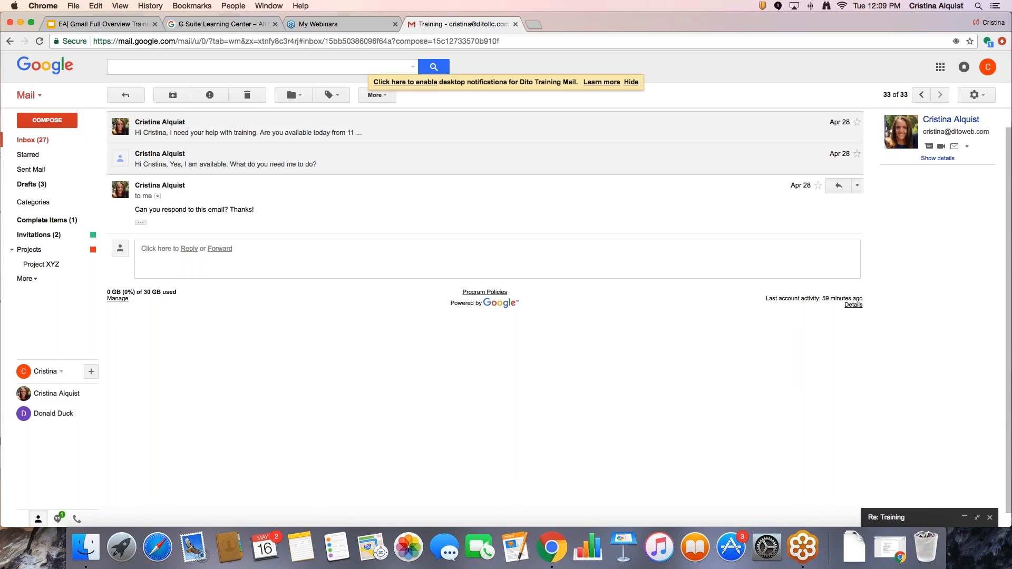
Reply to the "Training" conversation with the subject changed to "Training for Customer ABC" and send the reply
{"action": "left_click", "coordinate": [188, 249]}
{"action": "left_click", "coordinate": [146, 230]}
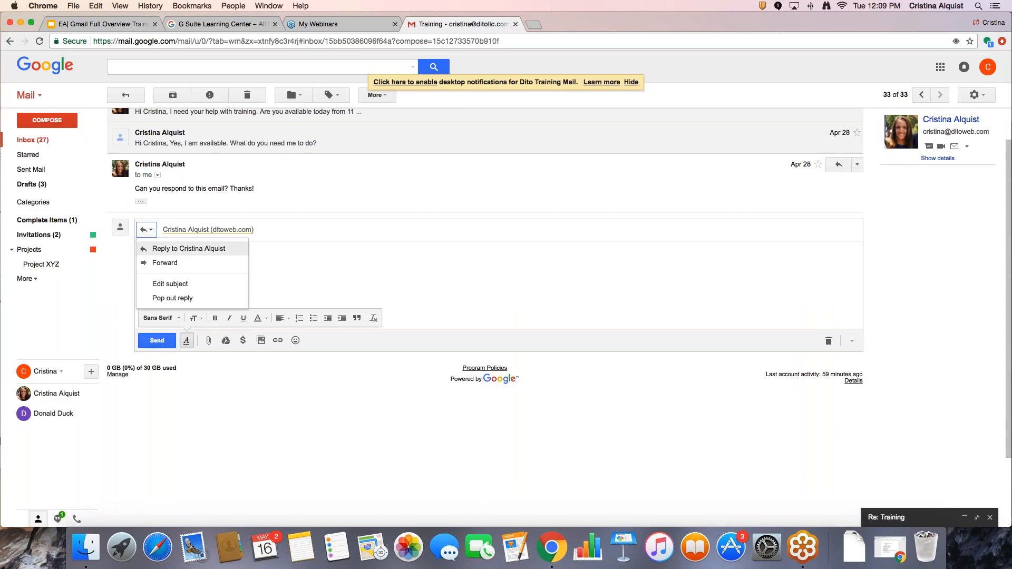
{"action": "left_click", "coordinate": [169, 284]}
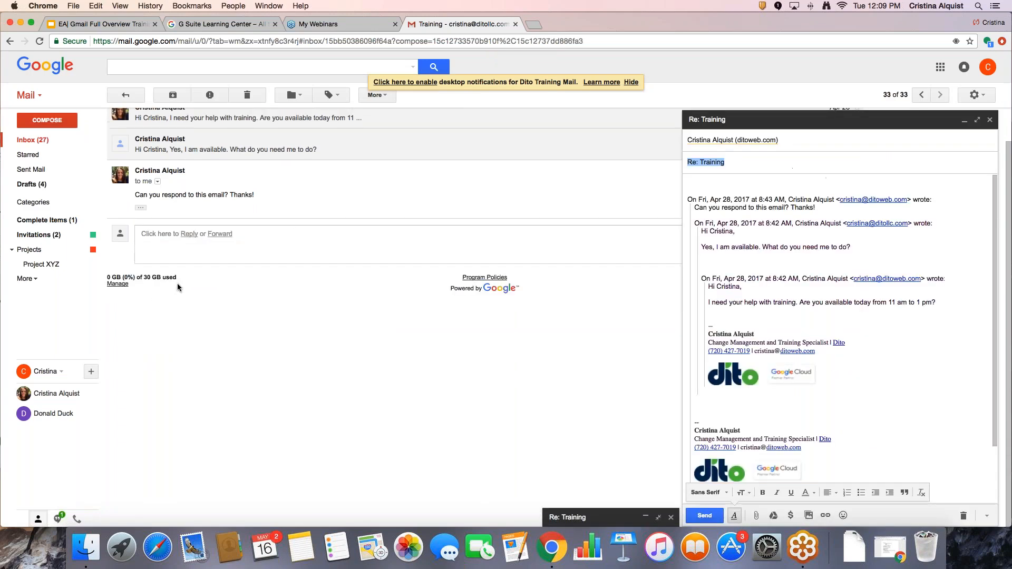
{"action": "left_click_drag", "start_coordinate": [754, 165], "coordinate": [688, 164]}
{"action": "left_click_drag", "start_coordinate": [788, 167], "coordinate": [684, 161]}
{"action": "type", "text": "Training for Customer ABC"}
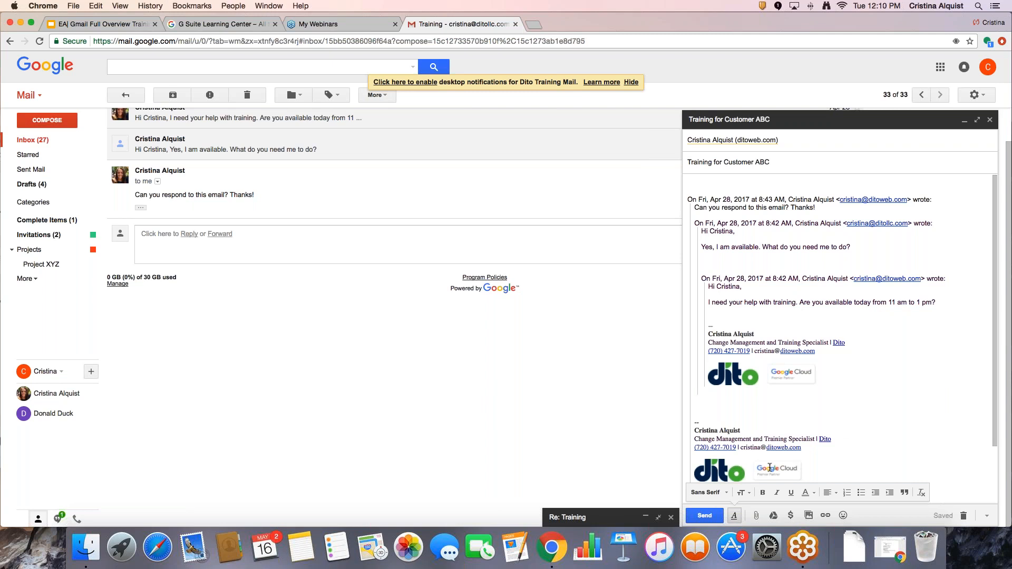
{"action": "left_click", "coordinate": [704, 516]}
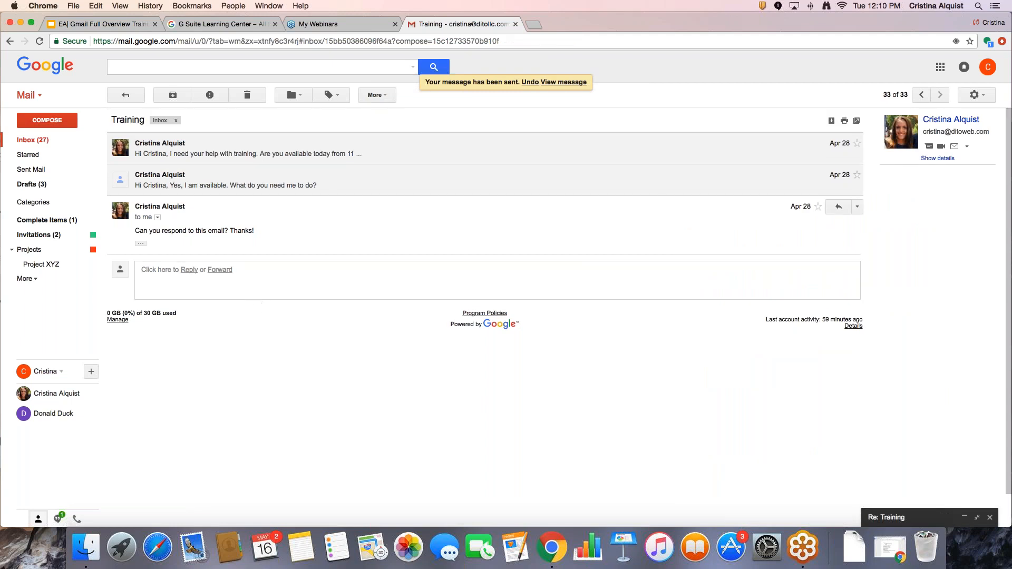
Return to the inbox, look through its messages, and expand the full list of labels and folders
{"action": "left_click", "coordinate": [58, 143]}
{"action": "scroll", "coordinate": [342, 324], "scroll_direction": "up", "scroll_amount": 3}
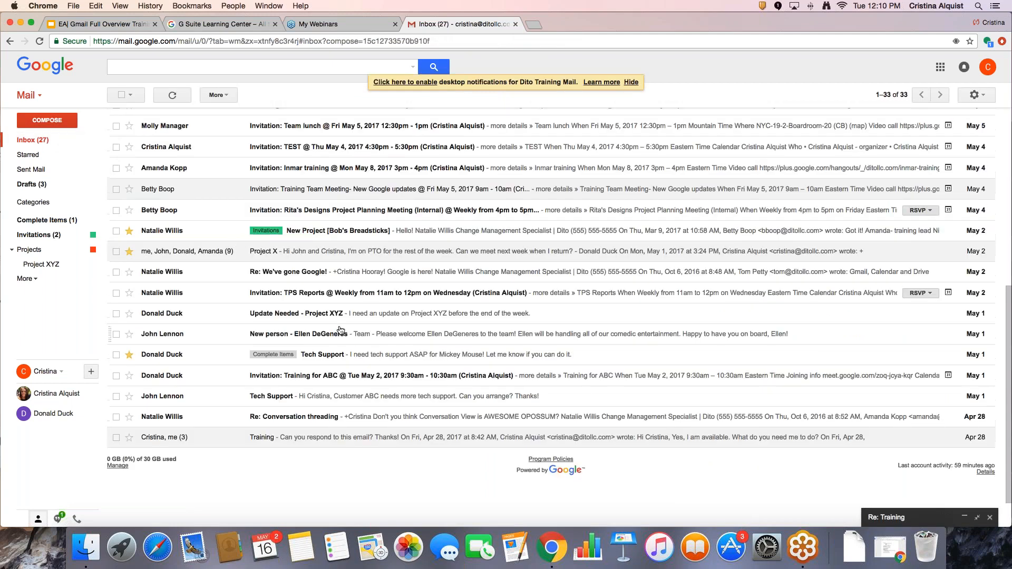
{"action": "scroll", "coordinate": [340, 330], "scroll_direction": "up", "scroll_amount": 5}
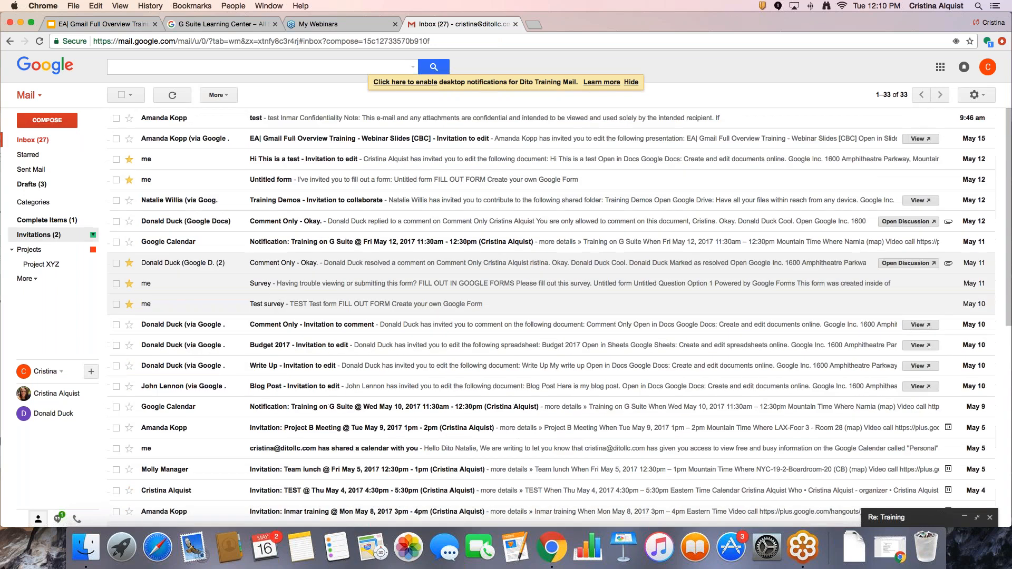
{"action": "left_click", "coordinate": [25, 278]}
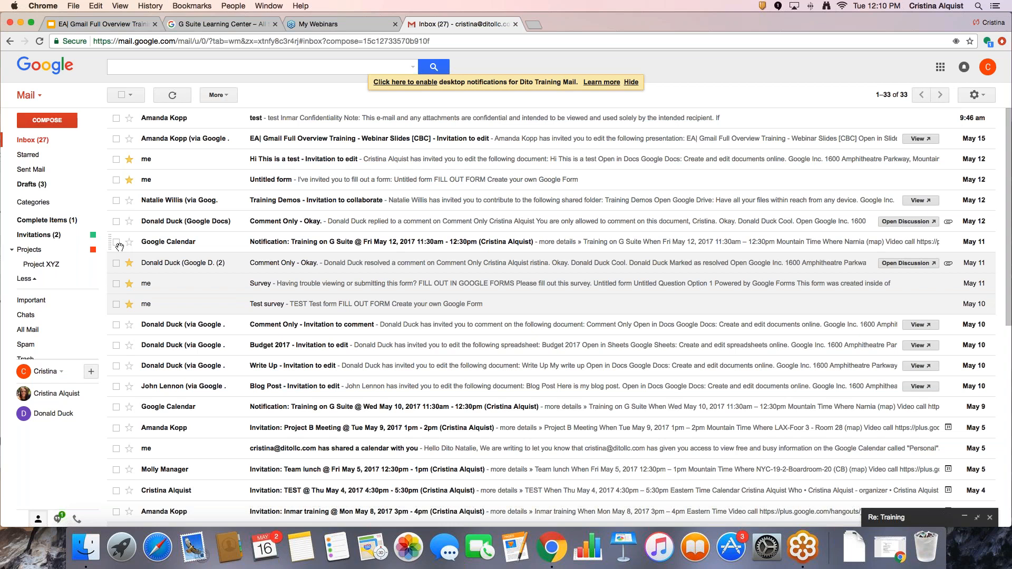
{"action": "scroll", "coordinate": [228, 303], "scroll_direction": "down", "scroll_amount": 5}
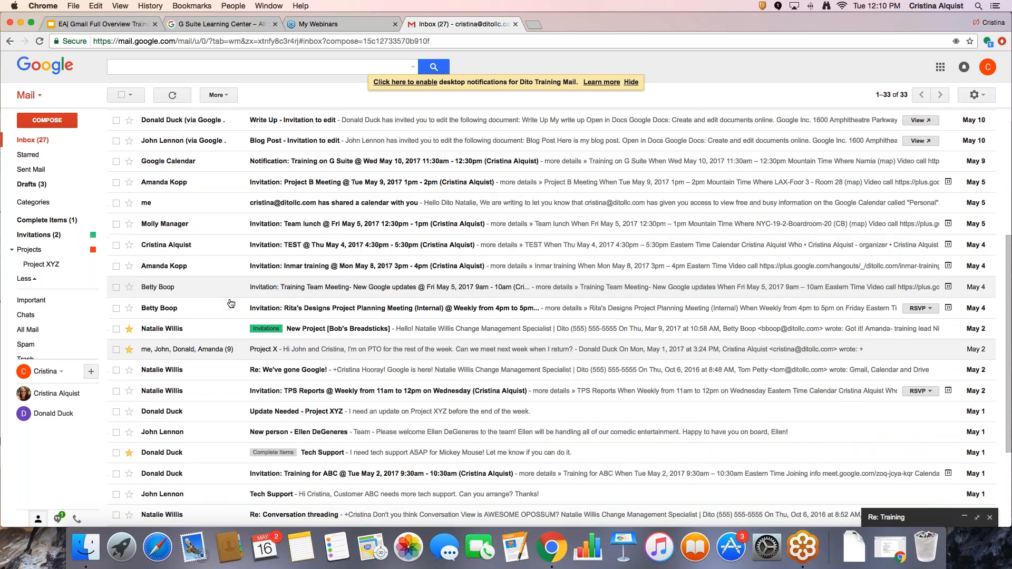
{"action": "scroll", "coordinate": [278, 316], "scroll_direction": "down", "scroll_amount": 2}
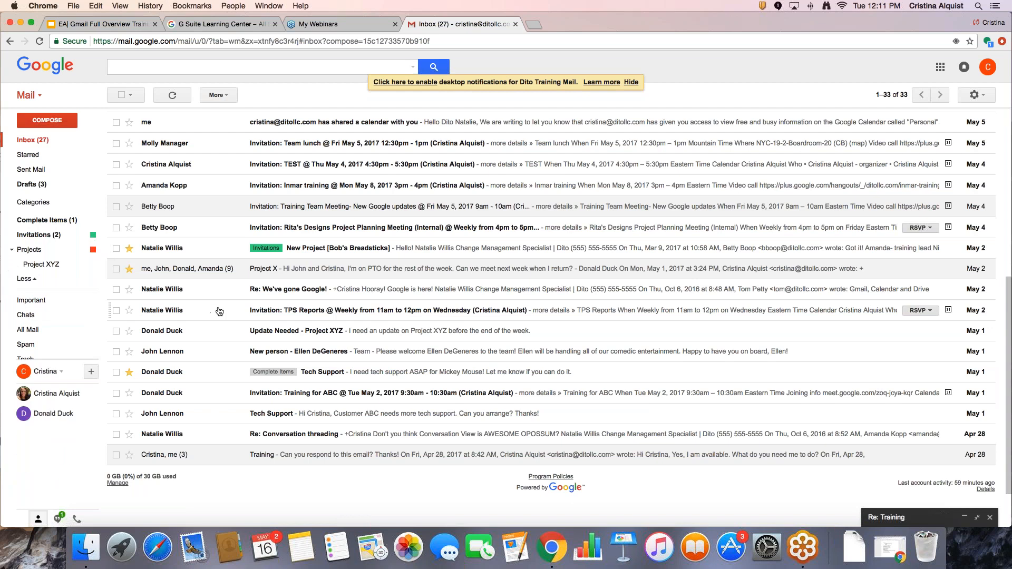
Apply the labels Invitations, Projects and Projects/Project XYZ to the "Project X" conversation
{"action": "left_click", "coordinate": [269, 270]}
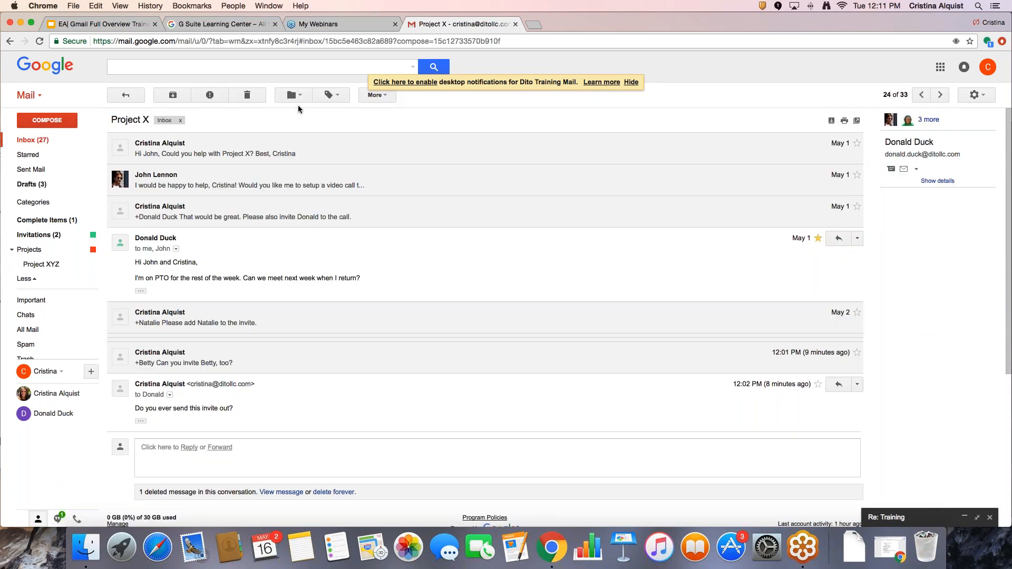
{"action": "left_click", "coordinate": [327, 96]}
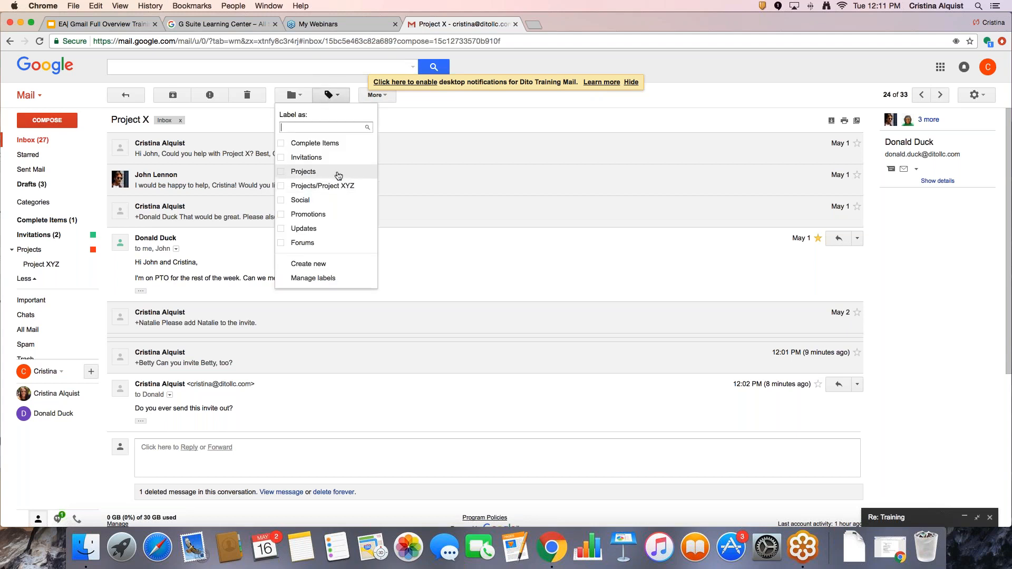
{"action": "left_click", "coordinate": [314, 162]}
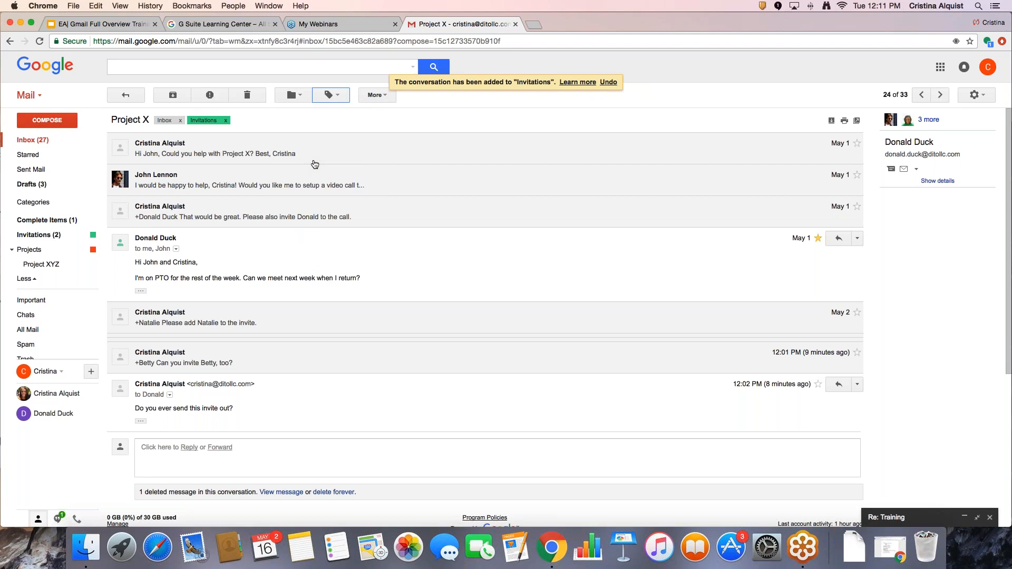
{"action": "left_click", "coordinate": [331, 94]}
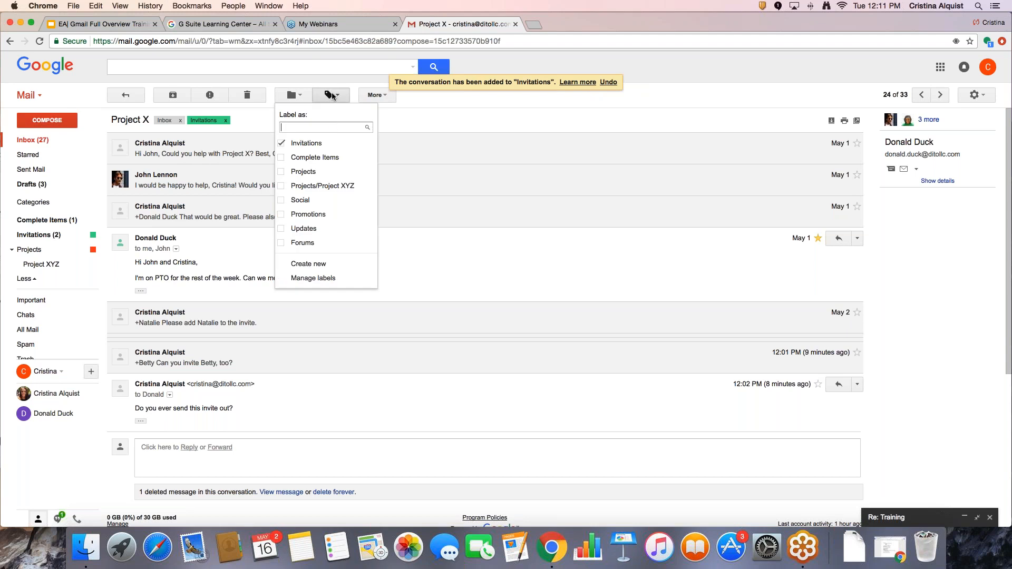
{"action": "left_click", "coordinate": [282, 174]}
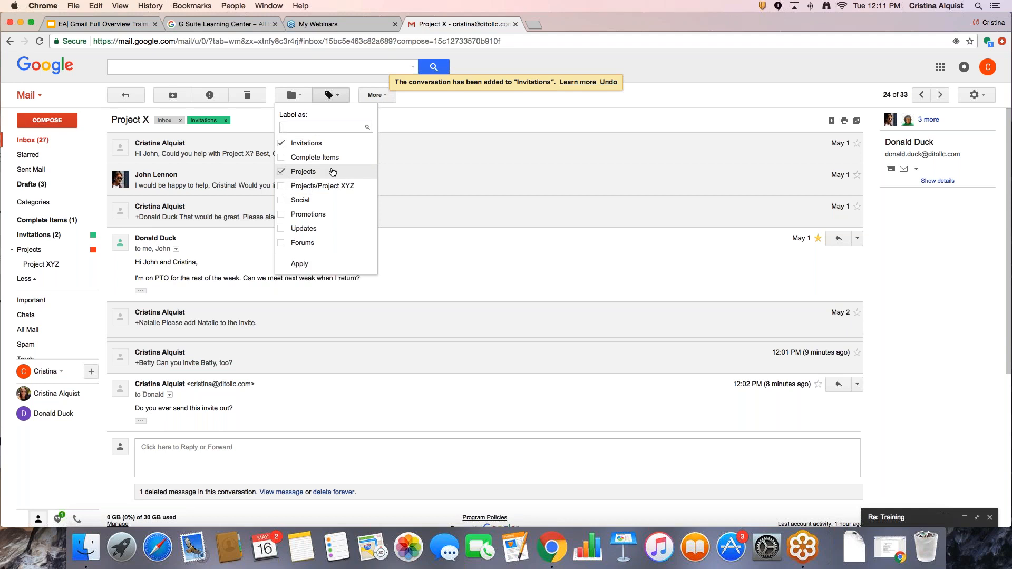
{"action": "left_click", "coordinate": [303, 187]}
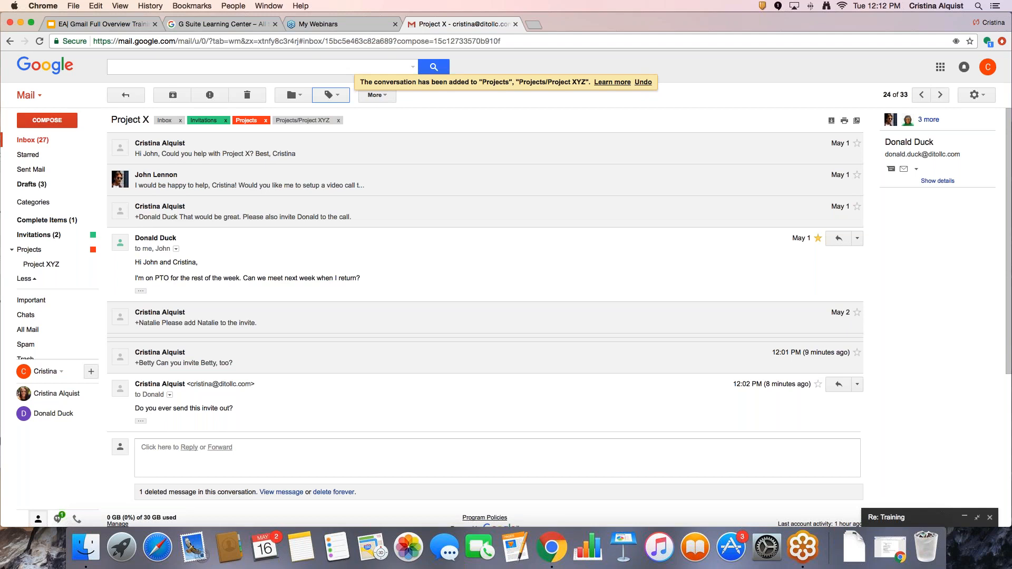
View the destinations "Project X" can be moved to, and move the "Training Team Meeting- New Google updates" invitation from the inbox to Invitations
{"action": "left_click", "coordinate": [304, 99]}
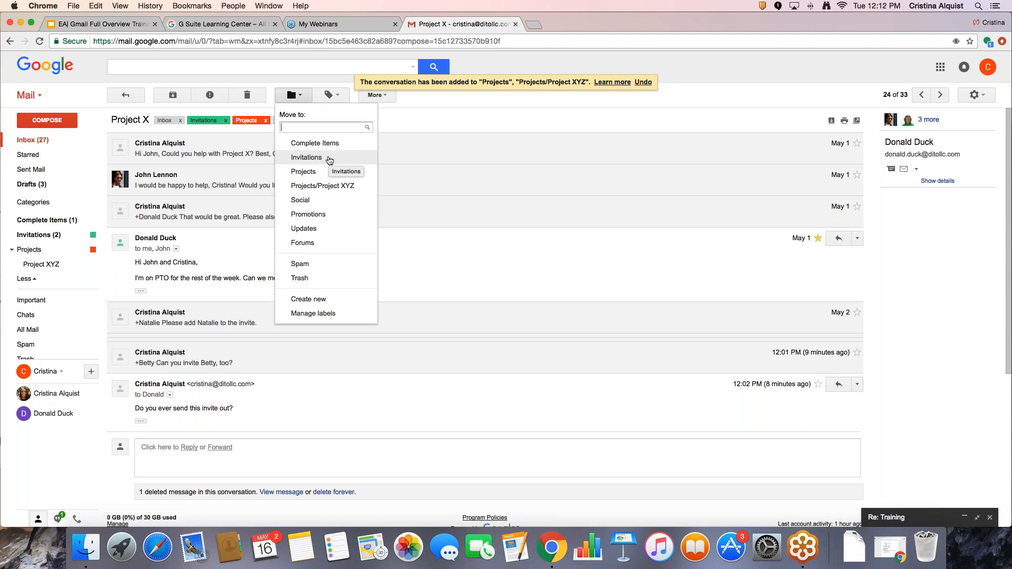
{"action": "left_click", "coordinate": [470, 166]}
{"action": "left_click", "coordinate": [33, 140]}
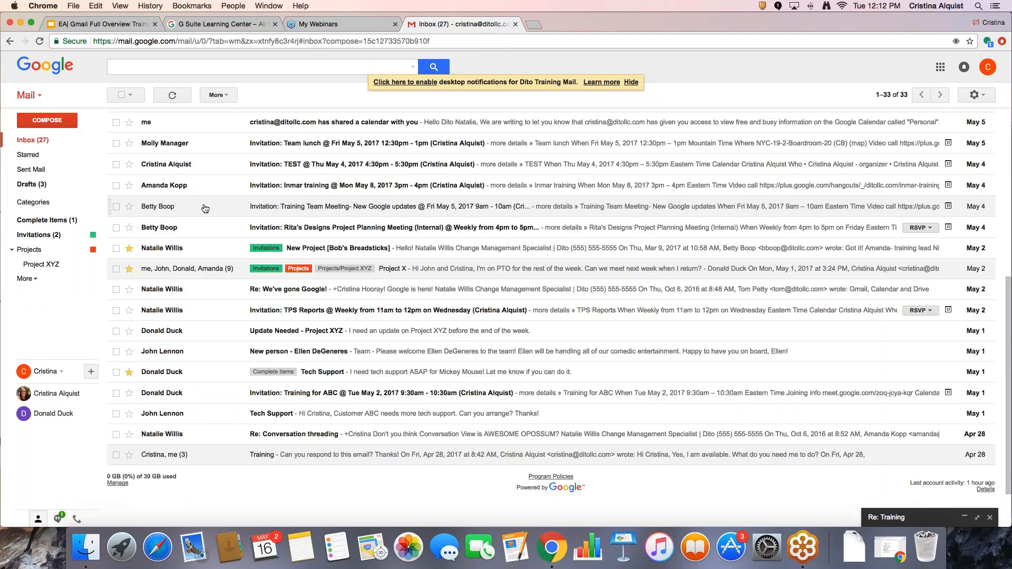
{"action": "left_click_drag", "start_coordinate": [219, 207], "coordinate": [51, 232]}
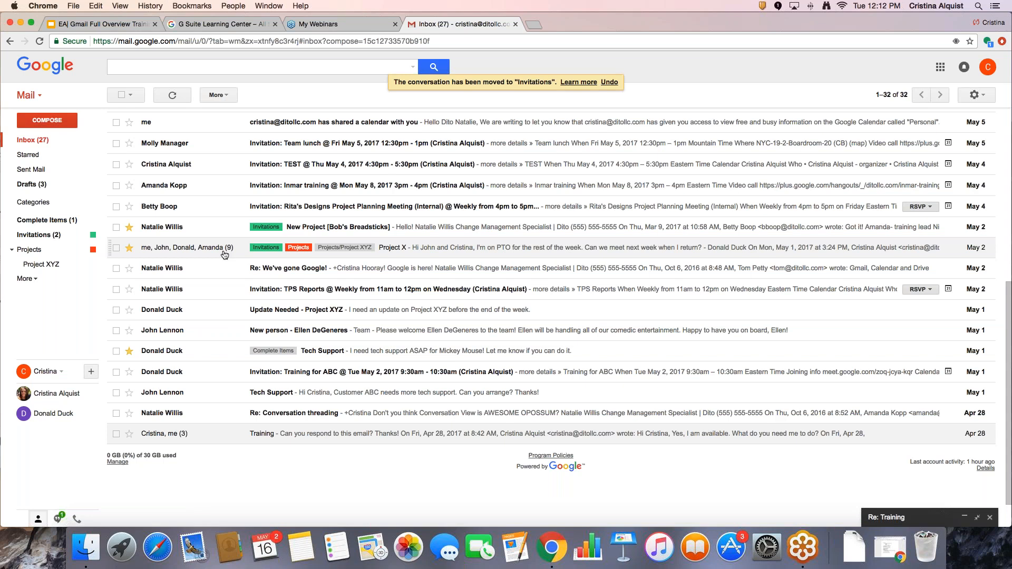
Create a new label "Project X" nested under Projects and apply it to the "Project X" conversation
{"action": "left_click", "coordinate": [418, 251]}
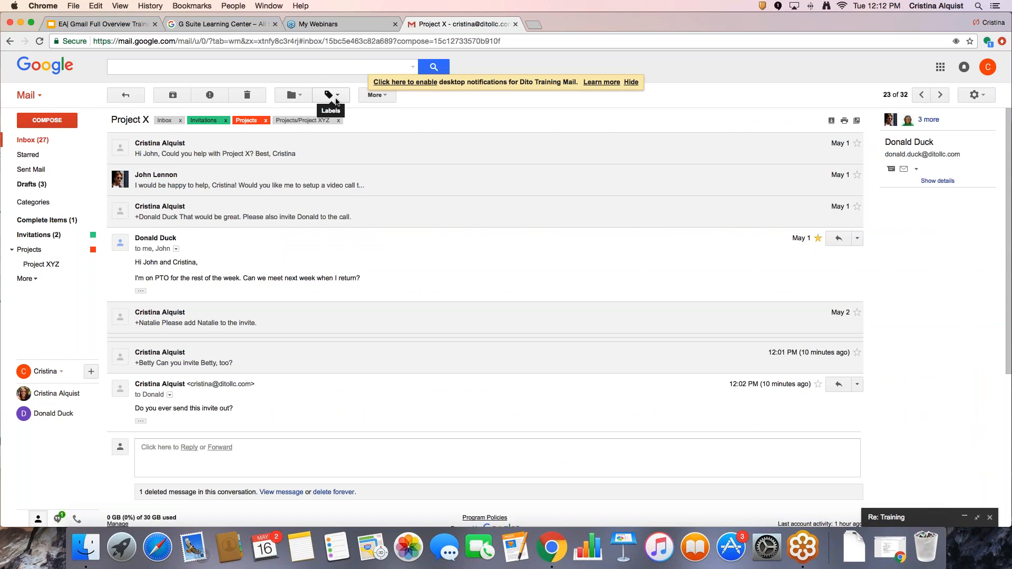
{"action": "left_click", "coordinate": [336, 100]}
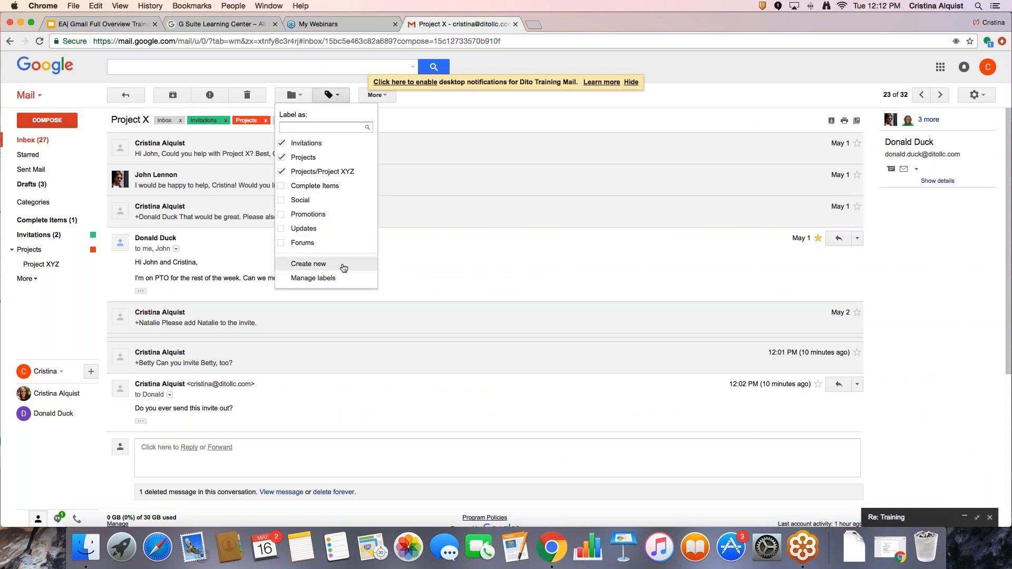
{"action": "left_click", "coordinate": [316, 266]}
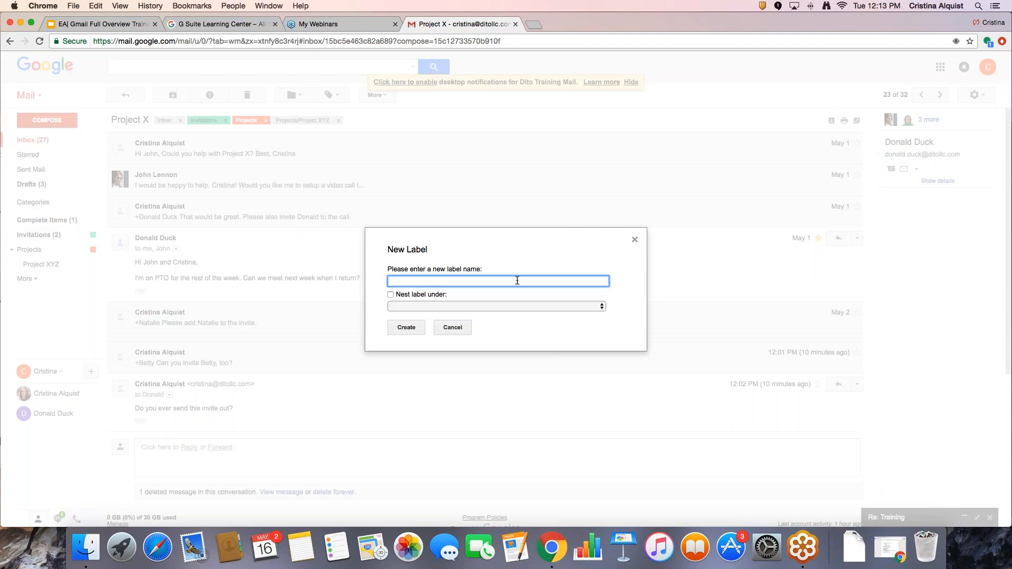
{"action": "type", "text": "Project X"}
{"action": "left_click", "coordinate": [390, 295]}
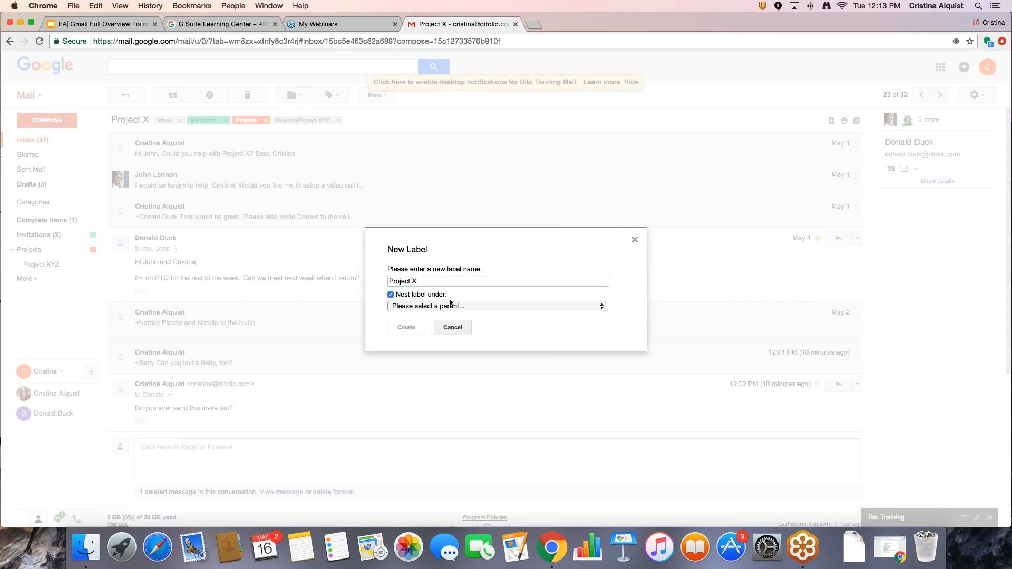
{"action": "left_click", "coordinate": [465, 306]}
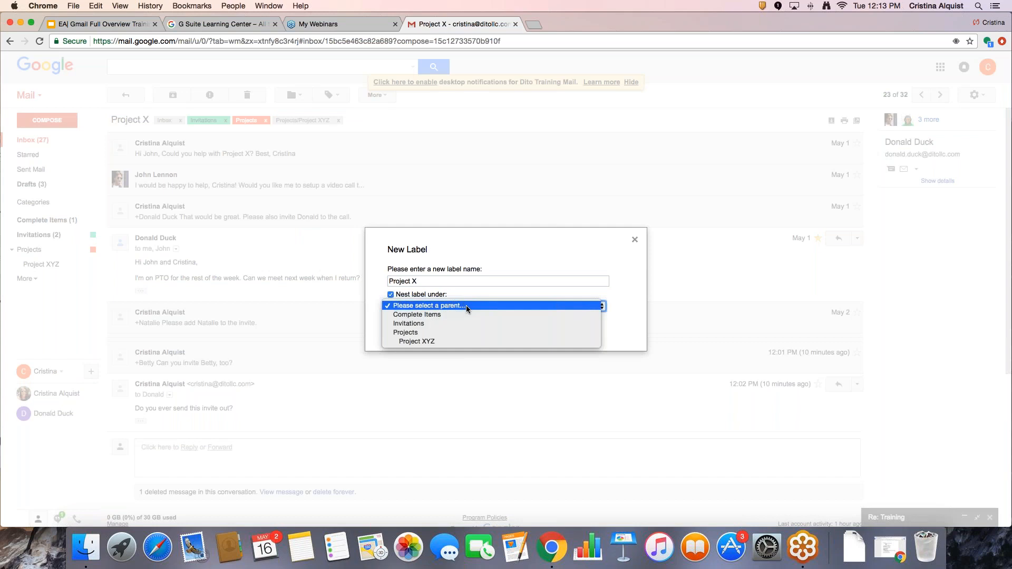
{"action": "left_click", "coordinate": [493, 331]}
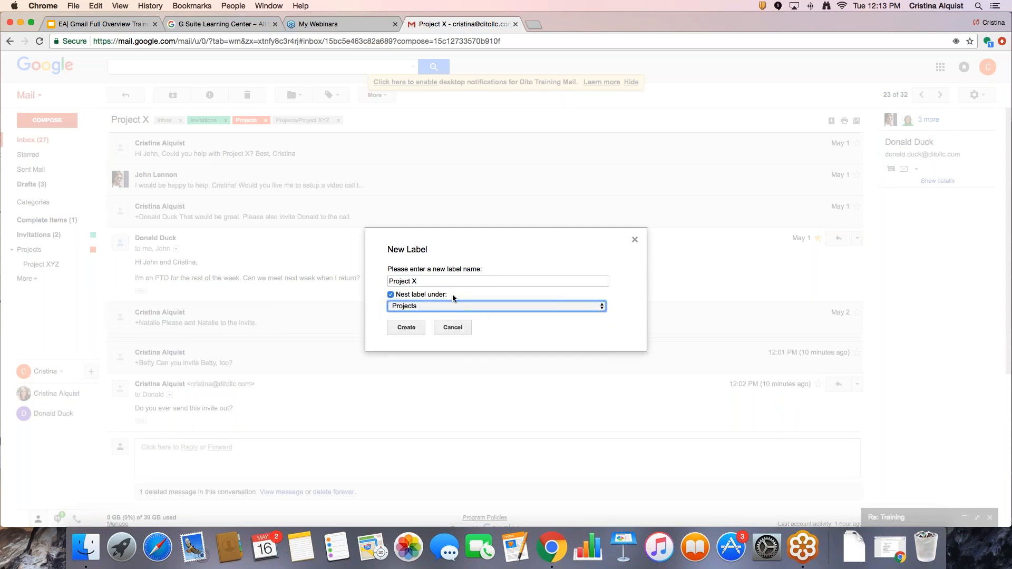
{"action": "left_click", "coordinate": [404, 328]}
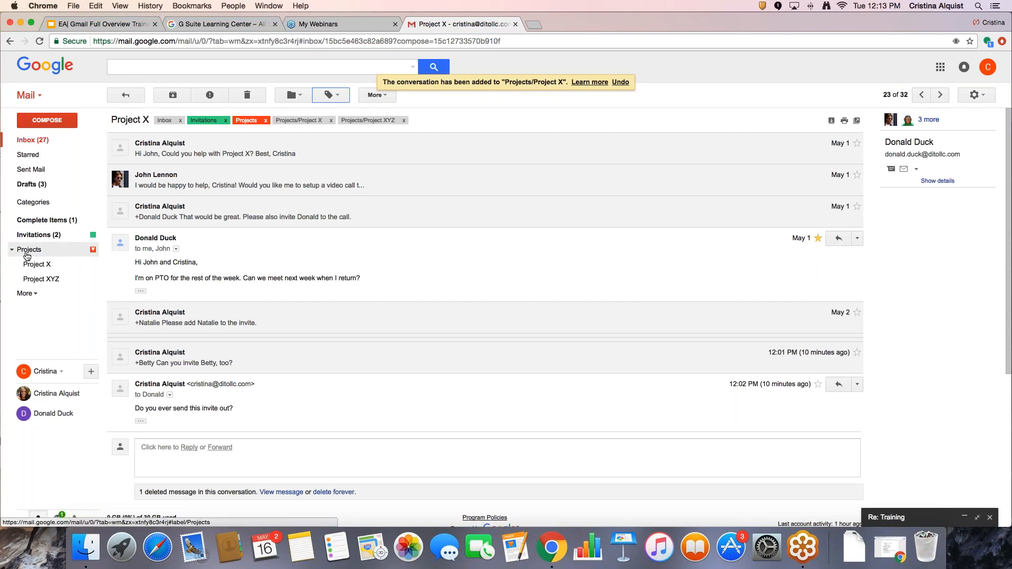
View the mail filed under the nested label Project X, and return to the inbox
{"action": "left_click_drag", "start_coordinate": [28, 249], "coordinate": [72, 270]}
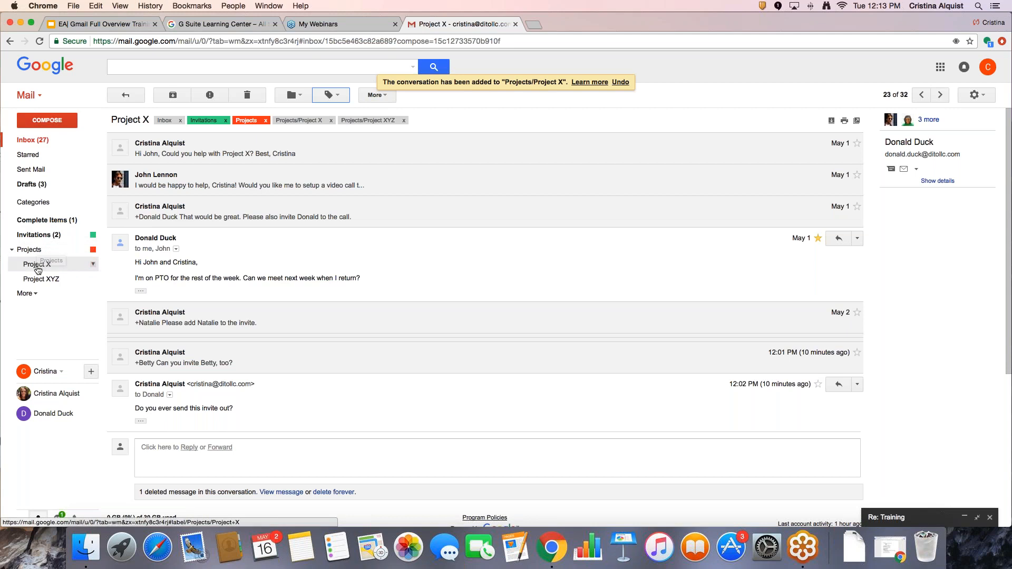
{"action": "left_click", "coordinate": [44, 271]}
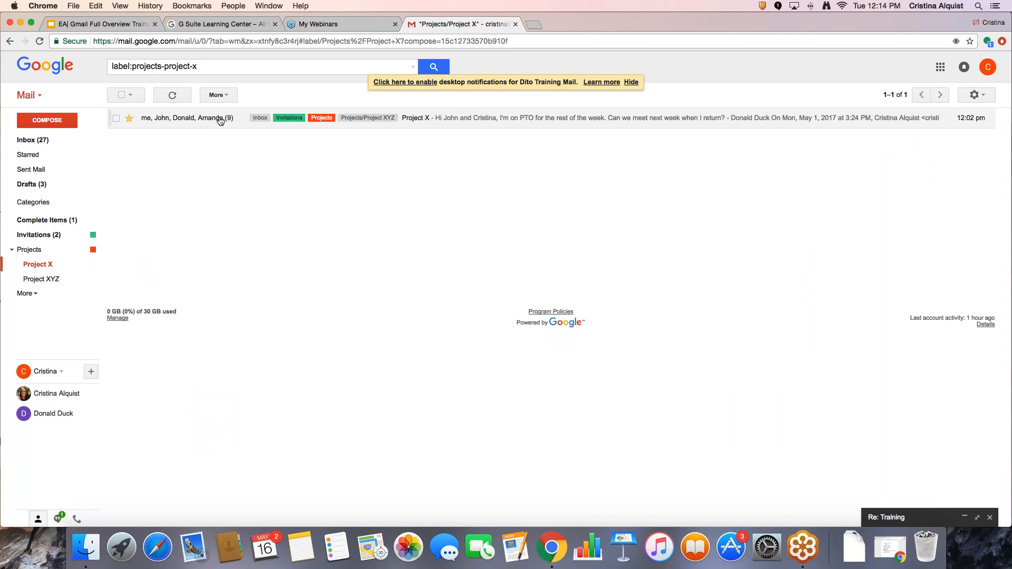
{"action": "mouse_move", "coordinate": [208, 121]}
{"action": "left_click", "coordinate": [56, 140]}
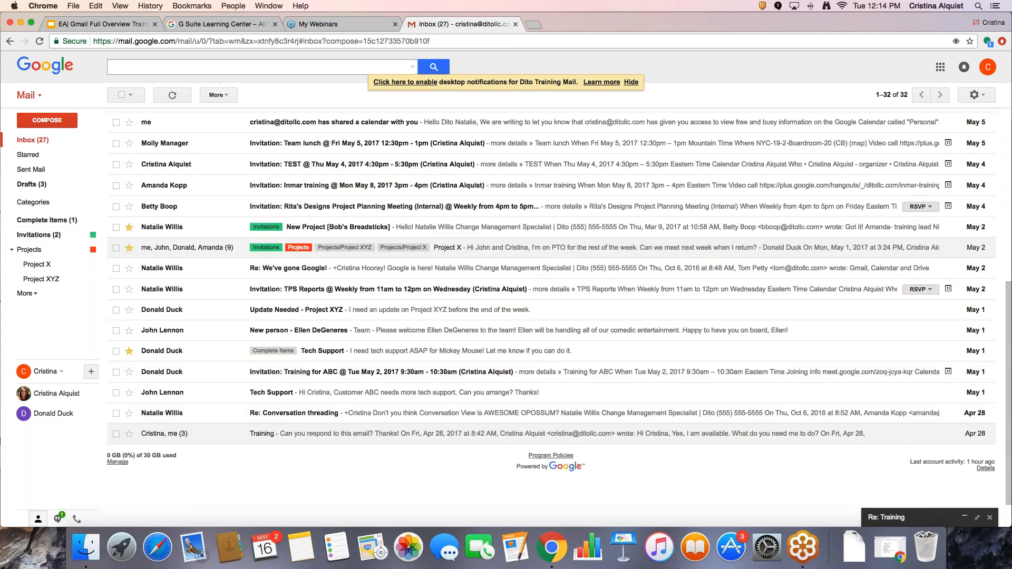
Search mail for "label project x" and pick the suggested search label:Projects/Project X
{"action": "left_click", "coordinate": [191, 67]}
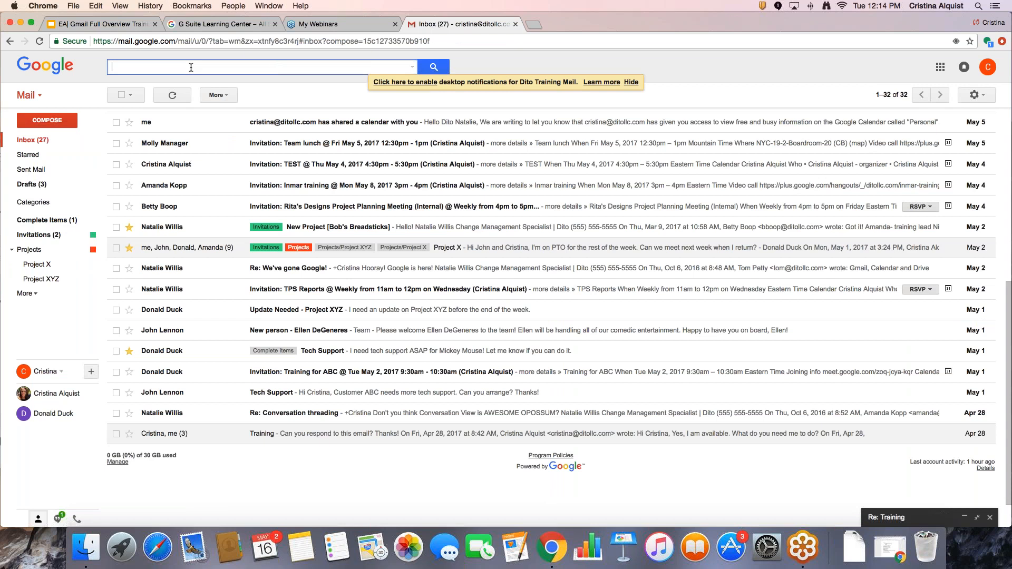
{"action": "type", "text": "lavel"}
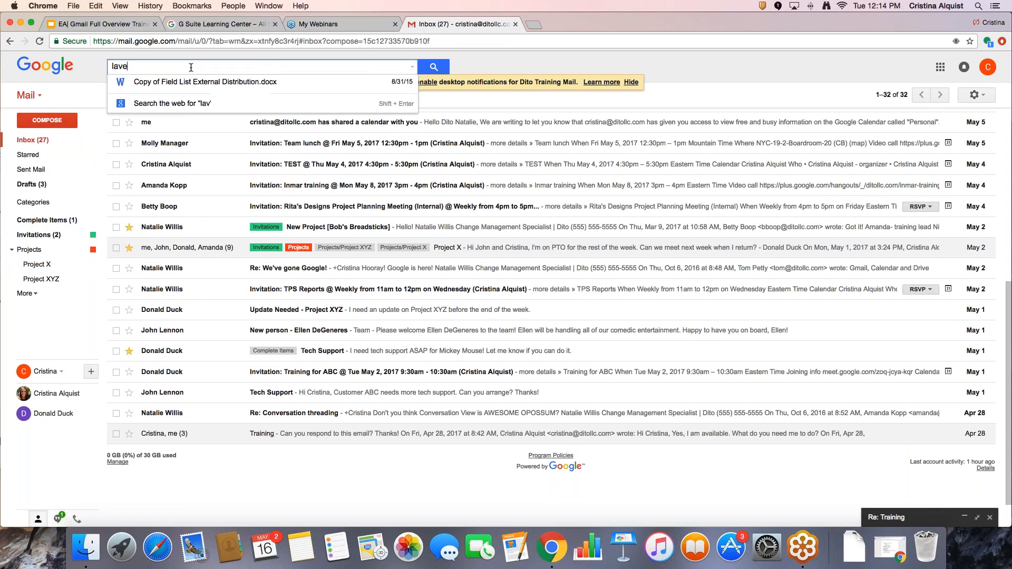
{"action": "key", "text": "BackSpace"}
{"action": "key", "text": "BackSpace"}
{"action": "key", "text": "BackSpace"}
{"action": "key", "text": "BackSpace"}
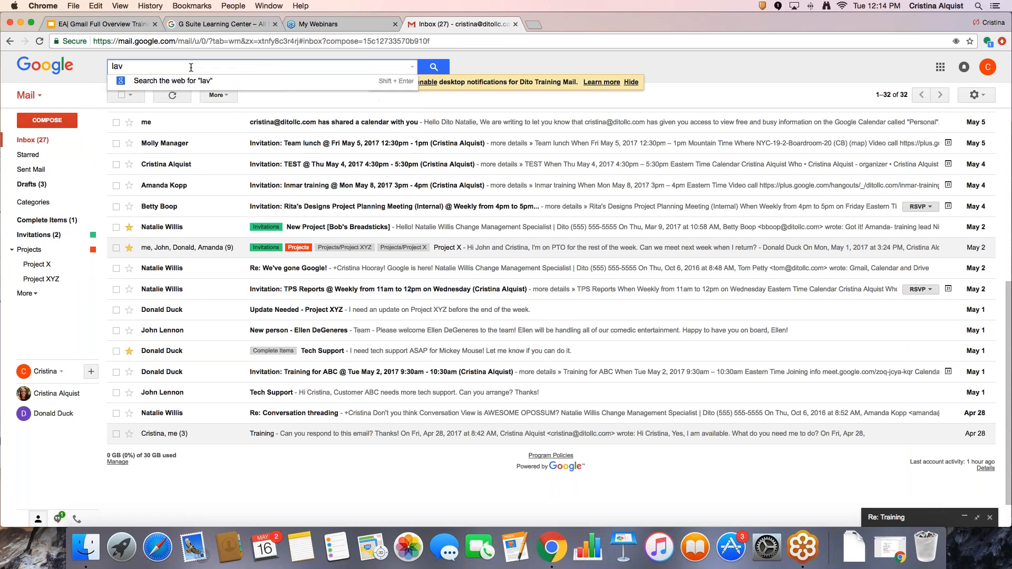
{"action": "type", "text": "abel"}
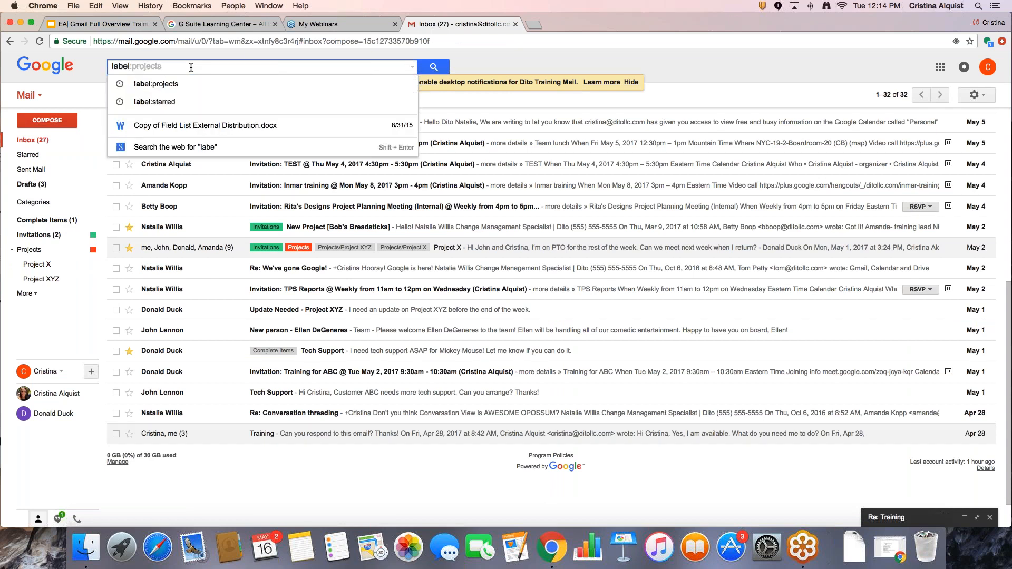
{"action": "type", "text": " project x"}
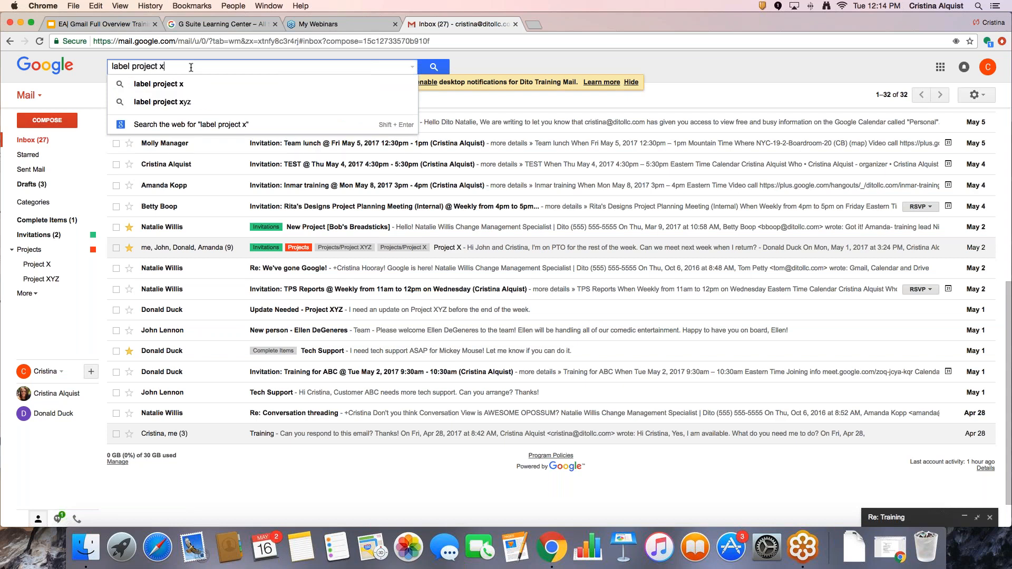
{"action": "key", "text": "Return"}
{"action": "left_click", "coordinate": [190, 66]}
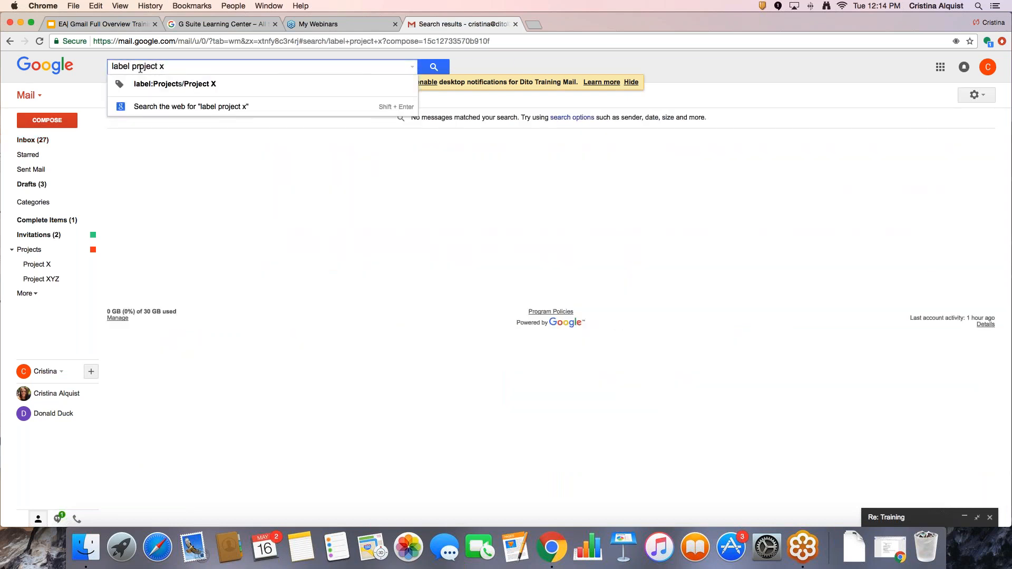
{"action": "left_click", "coordinate": [188, 85]}
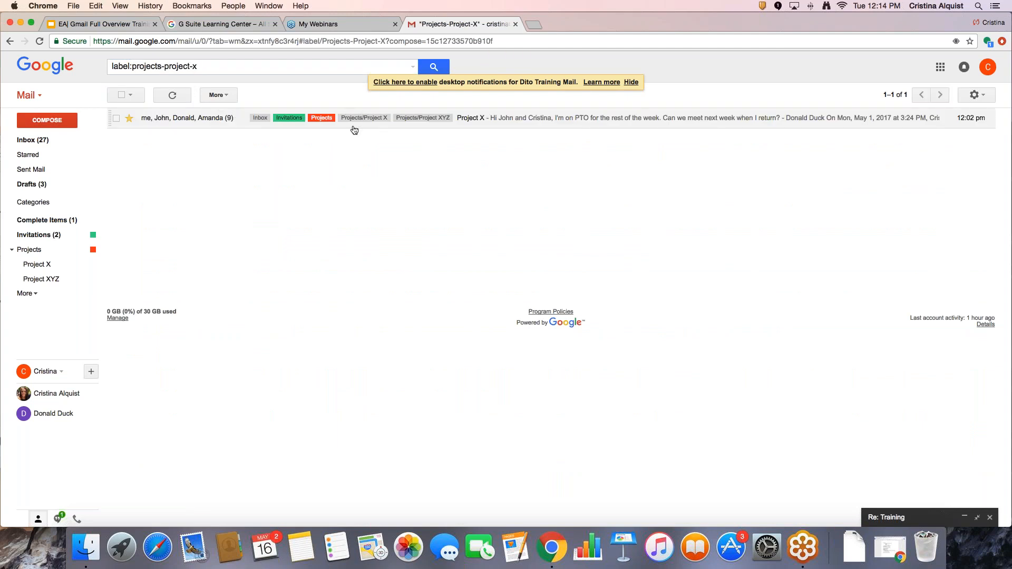
{"action": "key", "text": "ctrl+Up"}
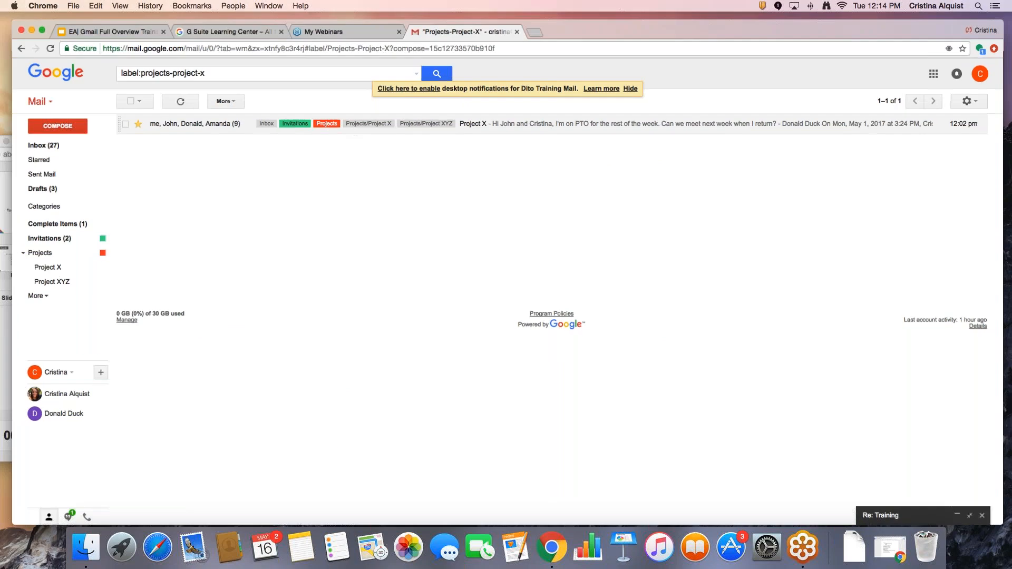
{"action": "left_click", "coordinate": [320, 244]}
Return to the inbox, open the "Project X" conversation and go from its label options to the label management settings
{"action": "left_click", "coordinate": [63, 141]}
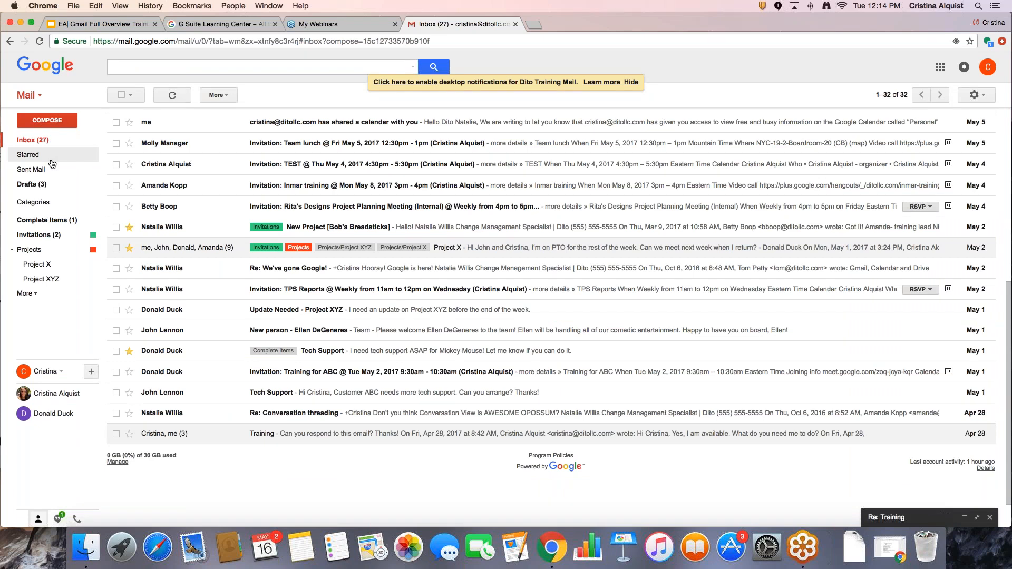
{"action": "left_click", "coordinate": [443, 248]}
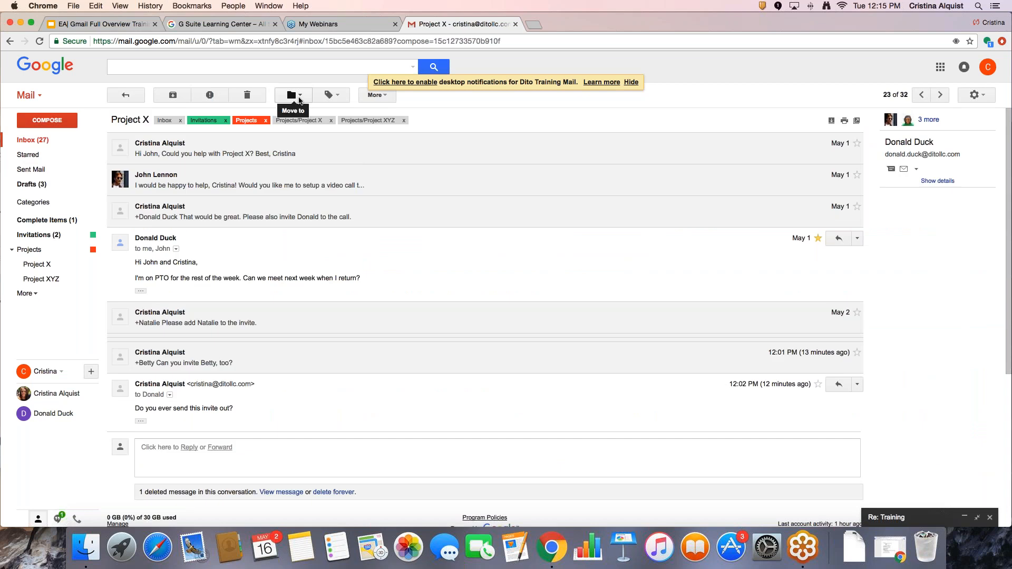
{"action": "left_click", "coordinate": [323, 96]}
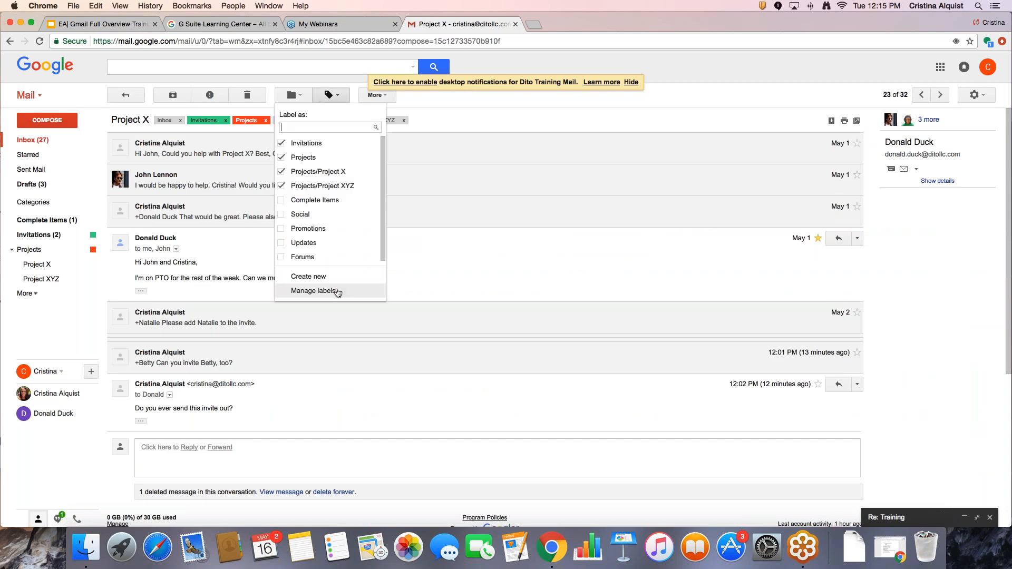
{"action": "left_click", "coordinate": [314, 291]}
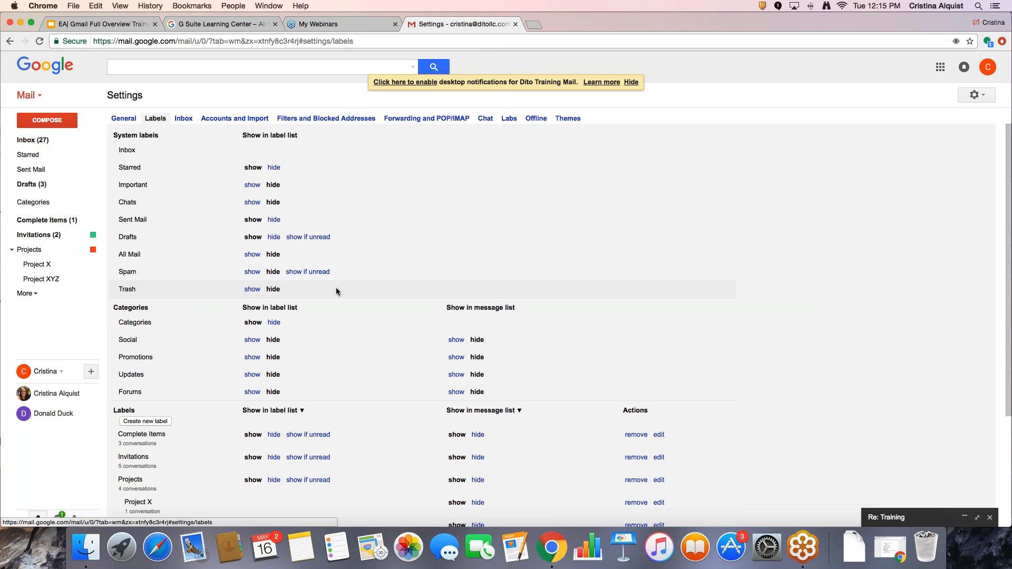
Look through the system label settings and set Trash to show in the label list
{"action": "scroll", "coordinate": [397, 319], "scroll_direction": "down", "scroll_amount": 2}
{"action": "scroll", "coordinate": [524, 328], "scroll_direction": "up", "scroll_amount": 2}
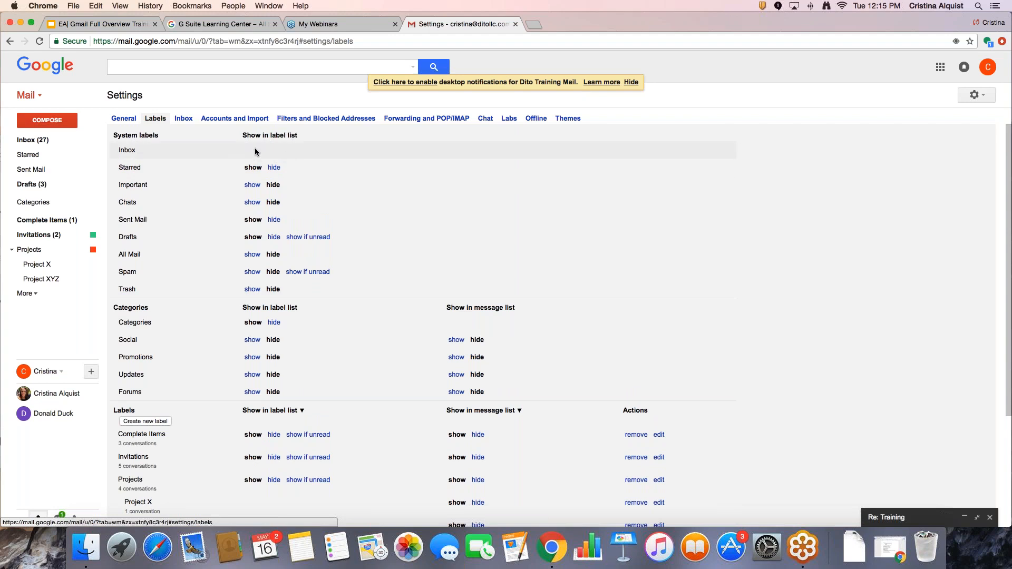
{"action": "scroll", "coordinate": [260, 153], "scroll_direction": "down", "scroll_amount": 1}
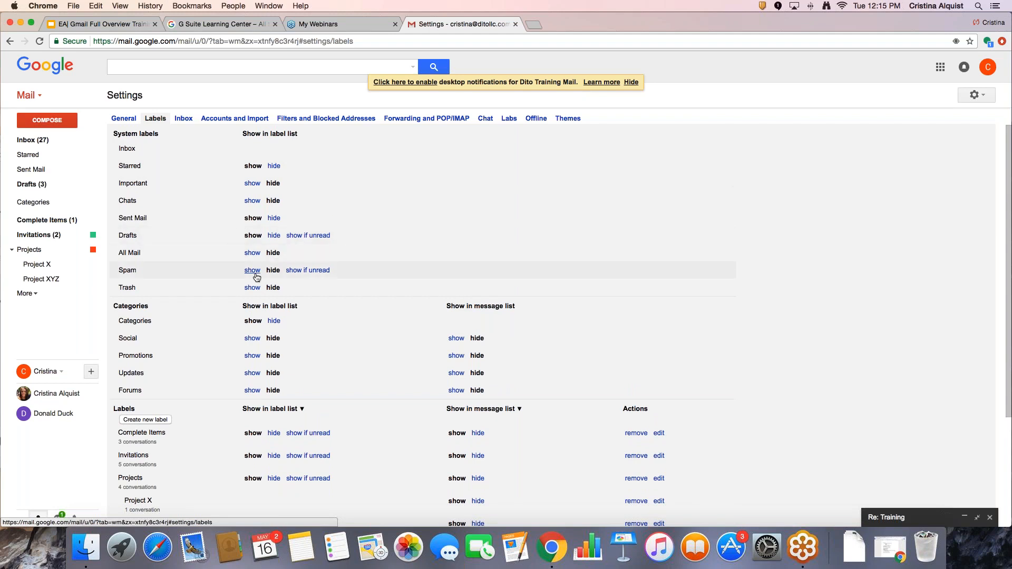
{"action": "scroll", "coordinate": [255, 274], "scroll_direction": "down", "scroll_amount": 1}
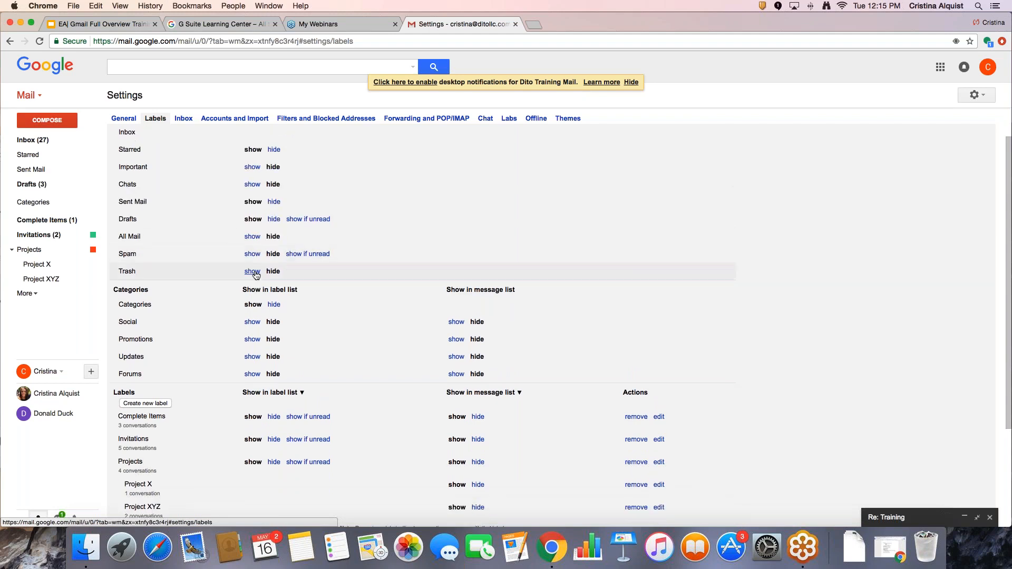
{"action": "left_click", "coordinate": [252, 272]}
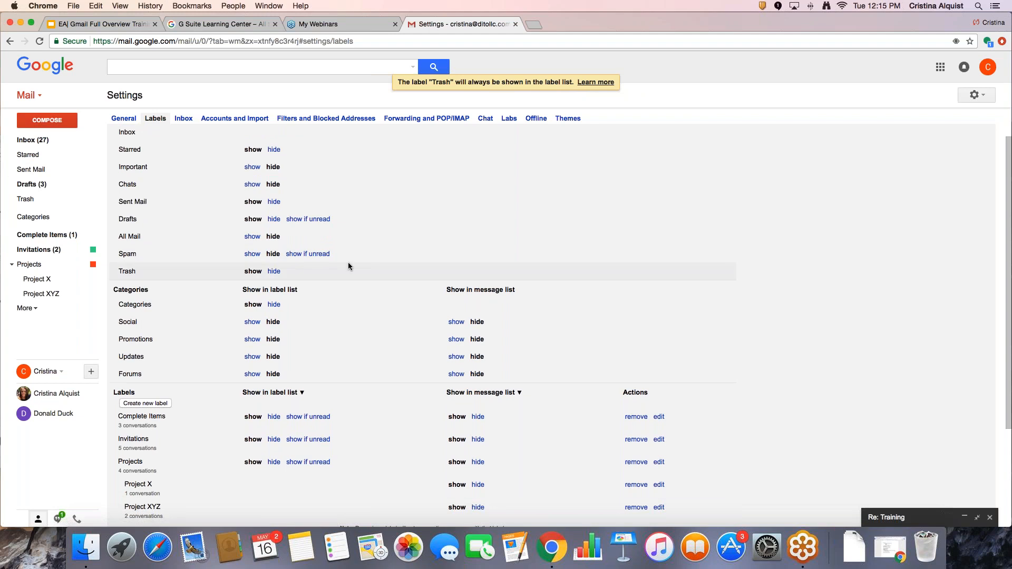
Hide the Invitations label in the message list and return to the inbox to check the labels on its messages
{"action": "scroll", "coordinate": [347, 266], "scroll_direction": "down", "scroll_amount": 2}
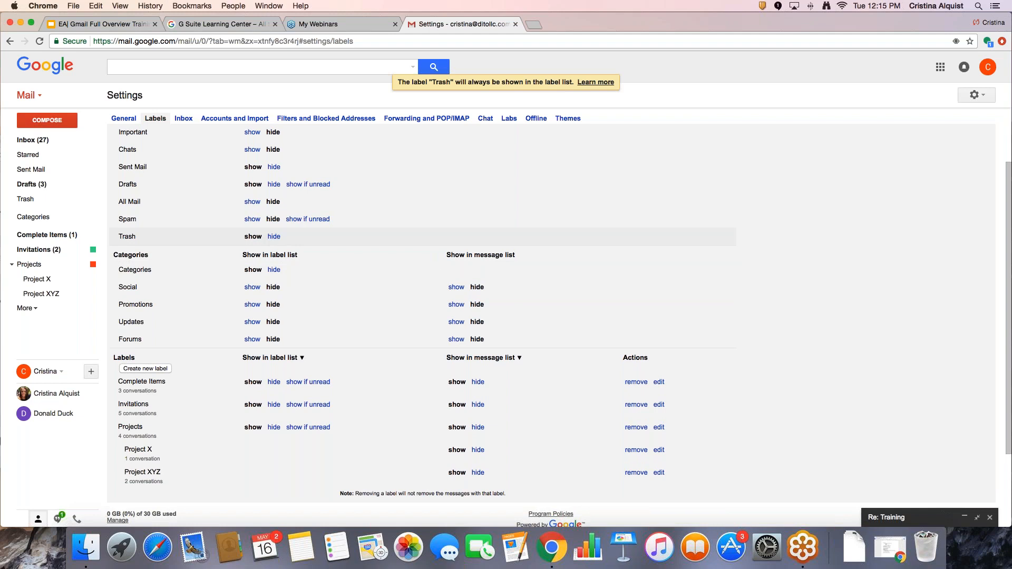
{"action": "scroll", "coordinate": [552, 289], "scroll_direction": "down", "scroll_amount": 2}
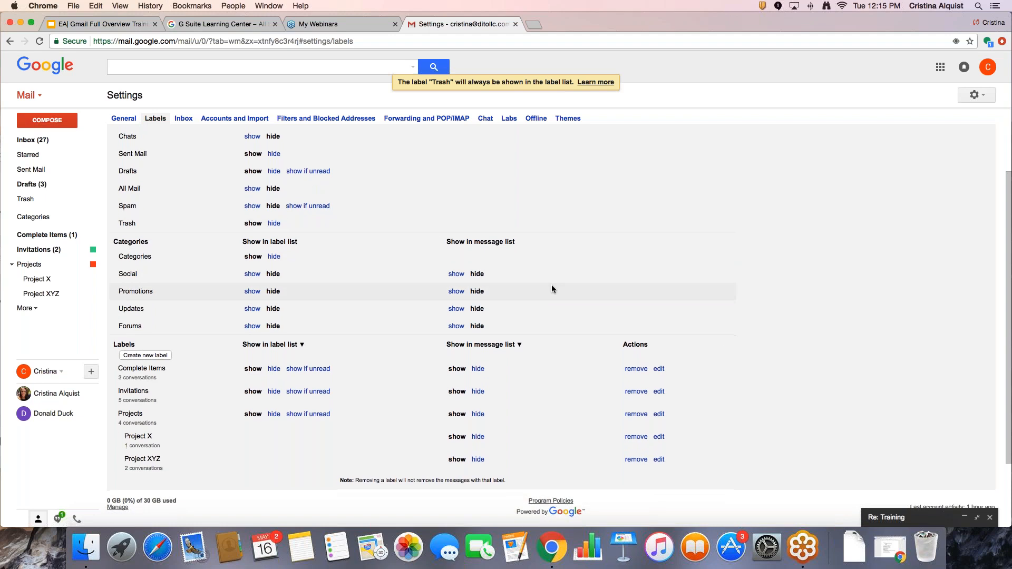
{"action": "scroll", "coordinate": [552, 289], "scroll_direction": "down", "scroll_amount": 2}
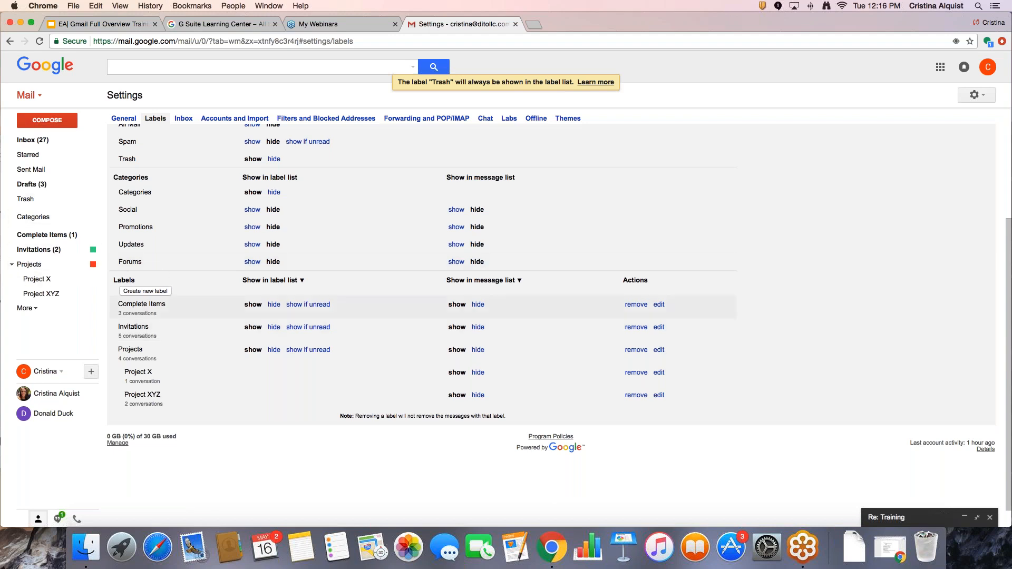
{"action": "left_click", "coordinate": [478, 327]}
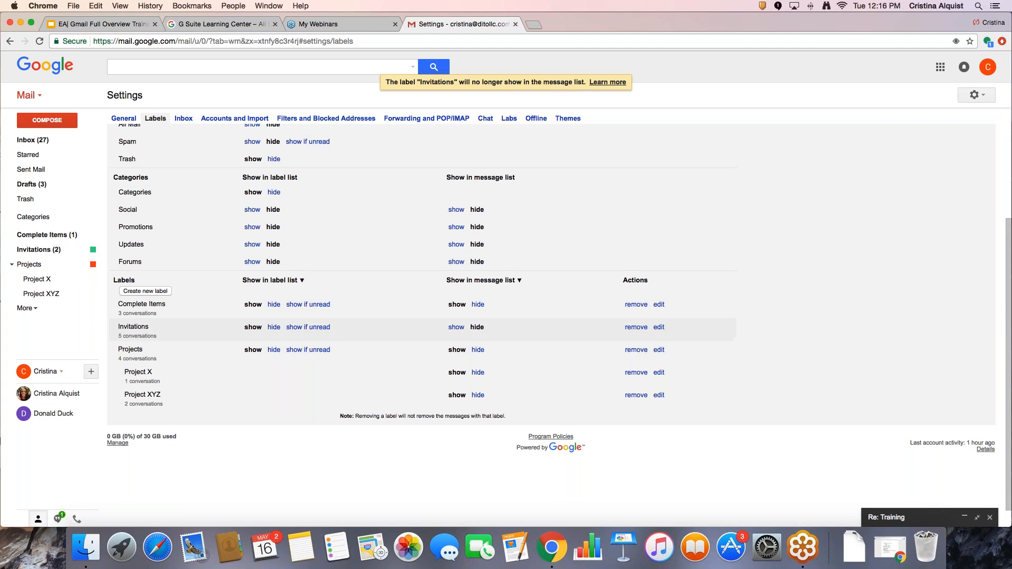
{"action": "scroll", "coordinate": [410, 335], "scroll_direction": "up", "scroll_amount": 5}
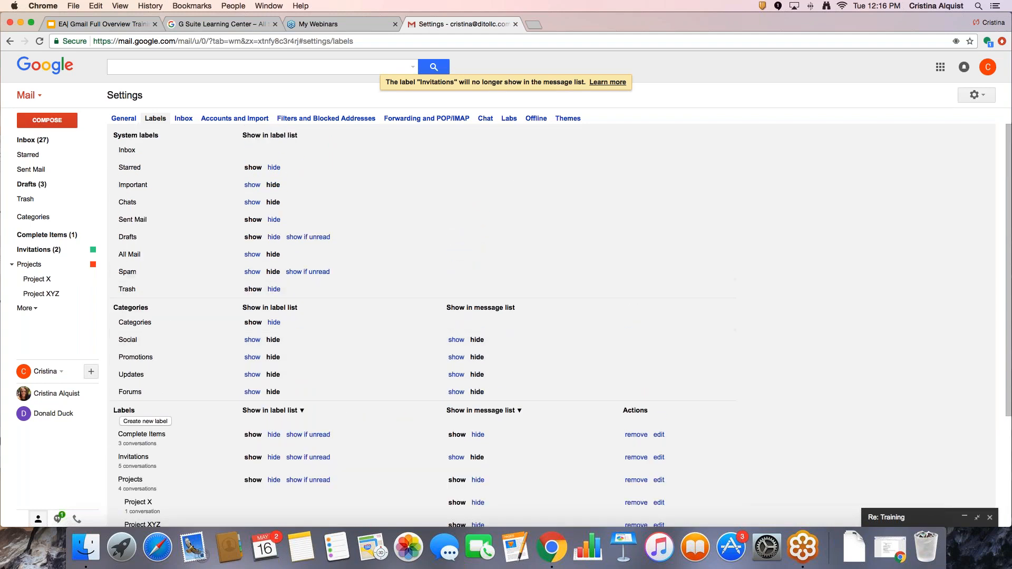
{"action": "left_click", "coordinate": [61, 139]}
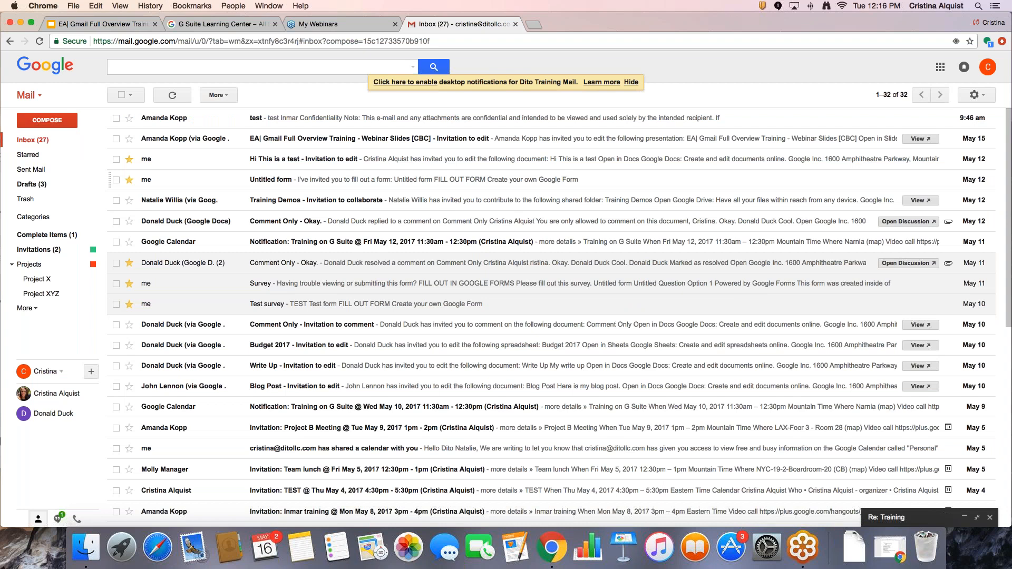
{"action": "scroll", "coordinate": [307, 224], "scroll_direction": "down", "scroll_amount": 10}
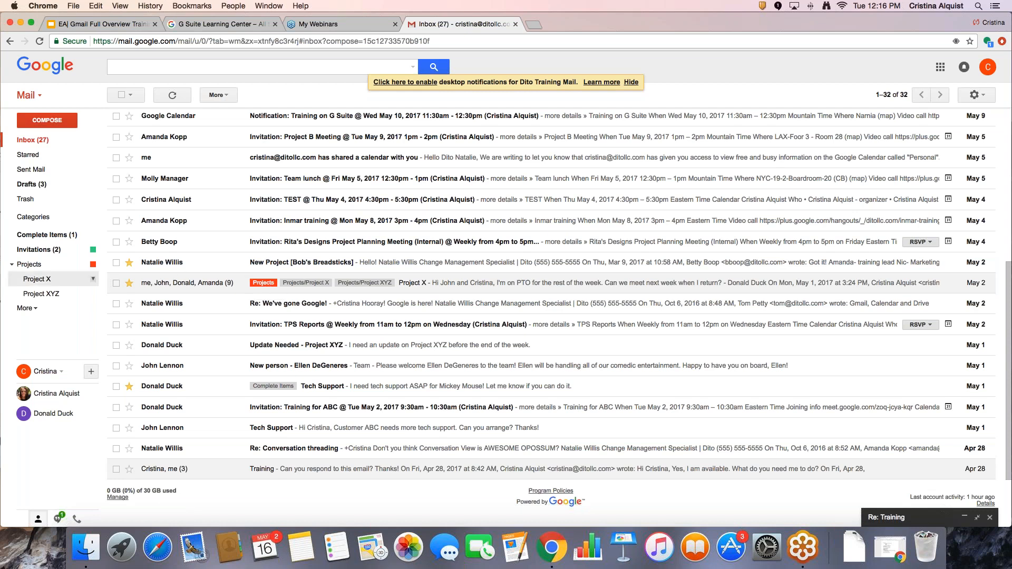
Set the color of the nested label Project X to orange and look over the inbox messages
{"action": "left_click", "coordinate": [93, 280]}
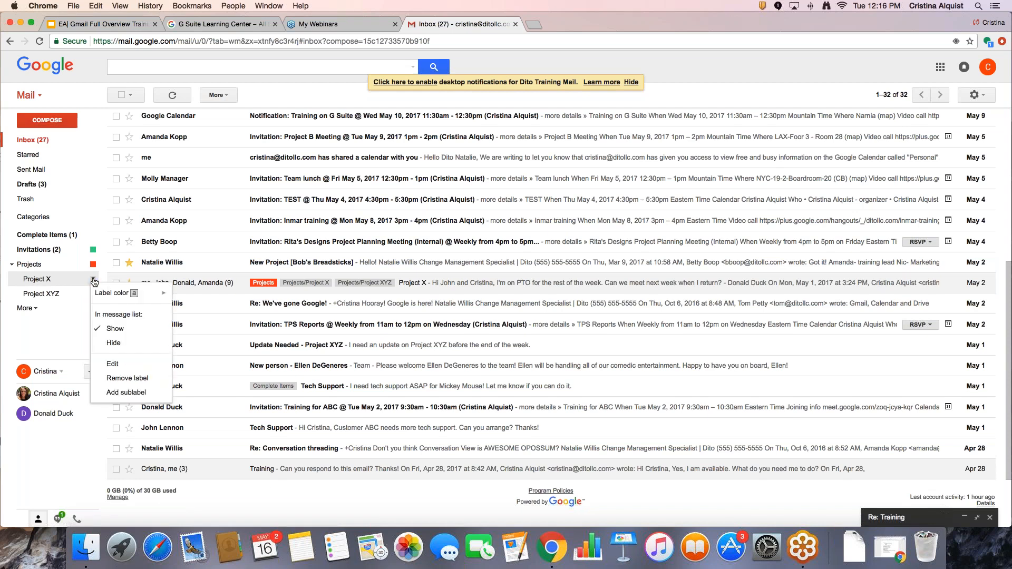
{"action": "mouse_move", "coordinate": [113, 296]}
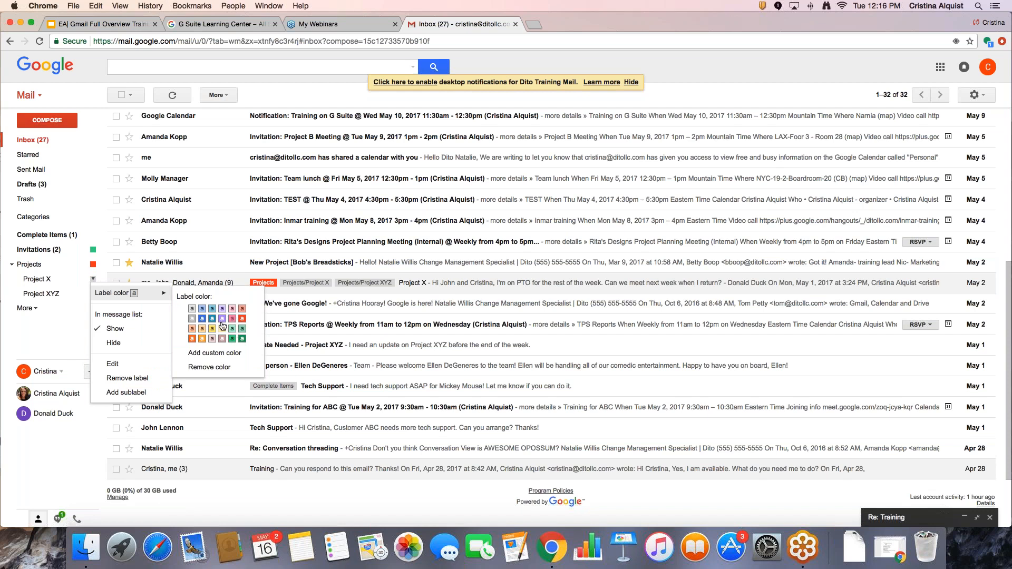
{"action": "left_click", "coordinate": [199, 340]}
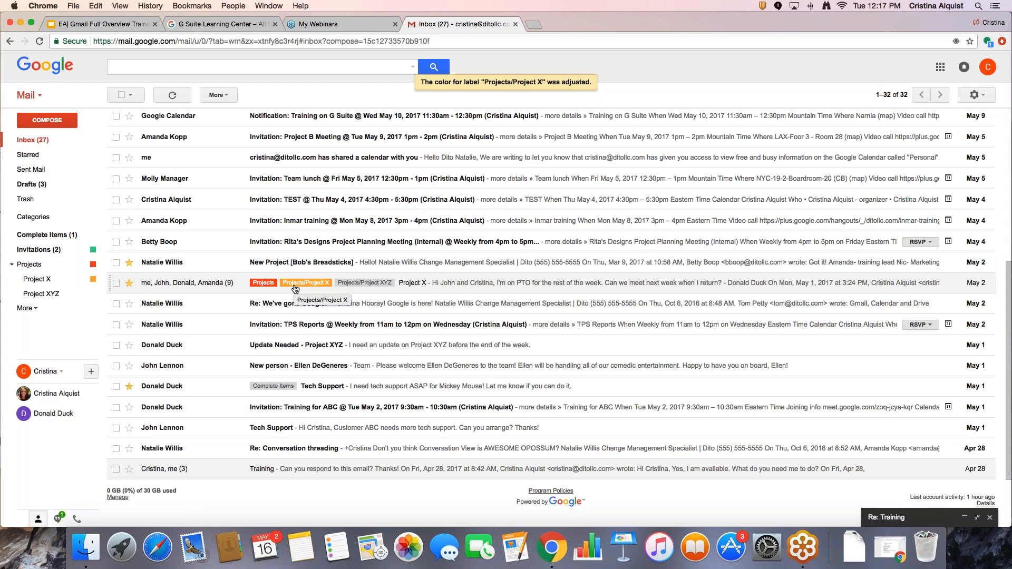
{"action": "scroll", "coordinate": [345, 300], "scroll_direction": "up", "scroll_amount": 3}
{"action": "scroll", "coordinate": [346, 300], "scroll_direction": "down", "scroll_amount": 4}
{"action": "scroll", "coordinate": [345, 300], "scroll_direction": "up", "scroll_amount": 5}
{"action": "scroll", "coordinate": [346, 301], "scroll_direction": "down", "scroll_amount": 2}
{"action": "scroll", "coordinate": [345, 302], "scroll_direction": "down", "scroll_amount": 3}
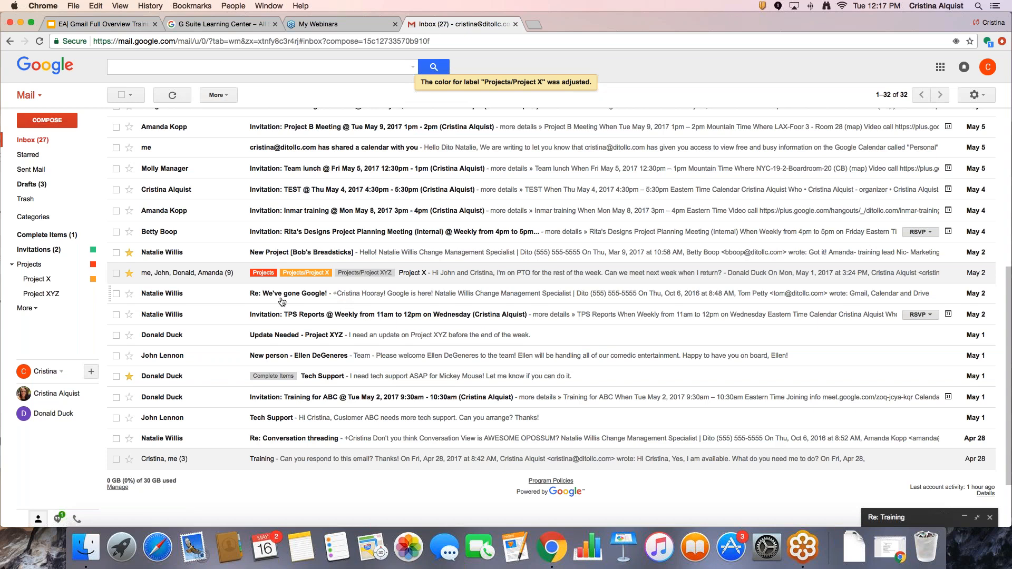
Open Trash, select the Google+ follower notification, view the destinations it can be moved to, and return to the inbox
{"action": "left_click", "coordinate": [48, 204]}
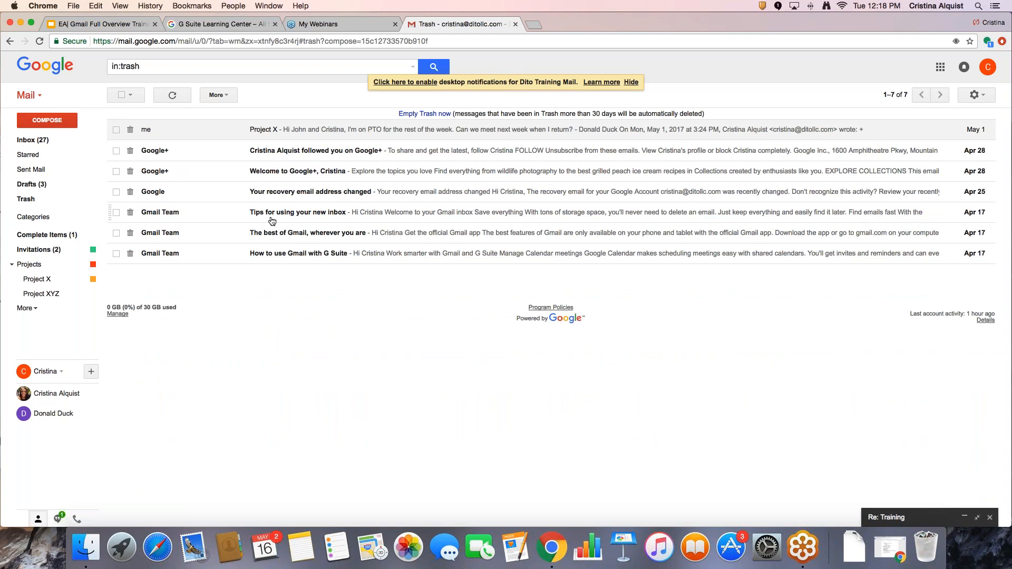
{"action": "left_click", "coordinate": [117, 151]}
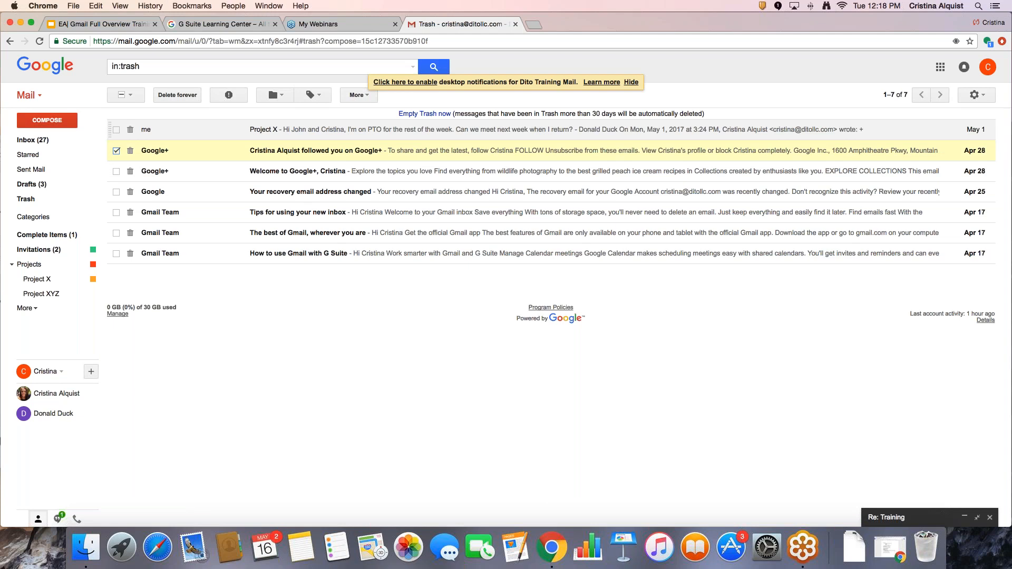
{"action": "left_click", "coordinate": [275, 95]}
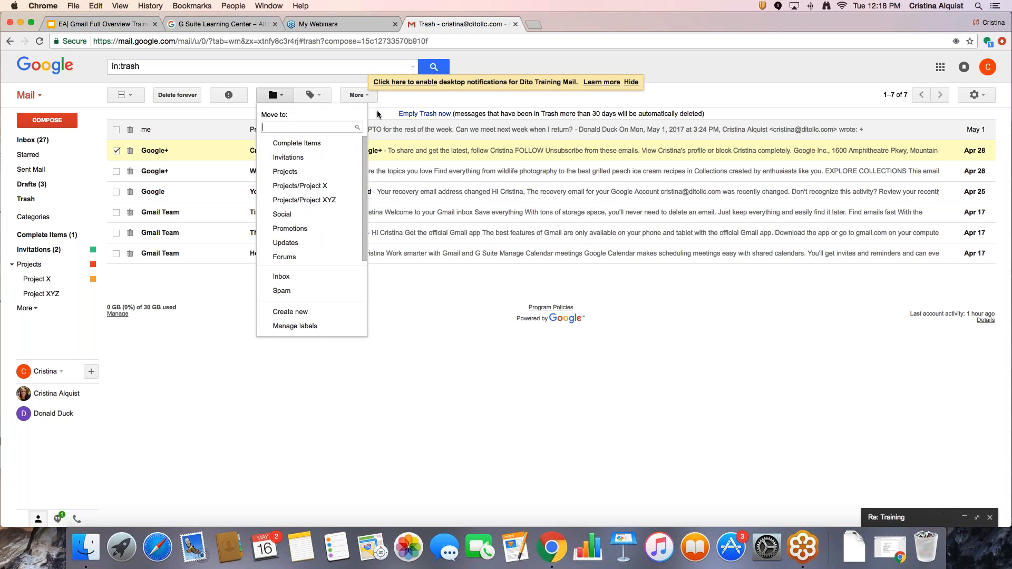
{"action": "left_click", "coordinate": [408, 104]}
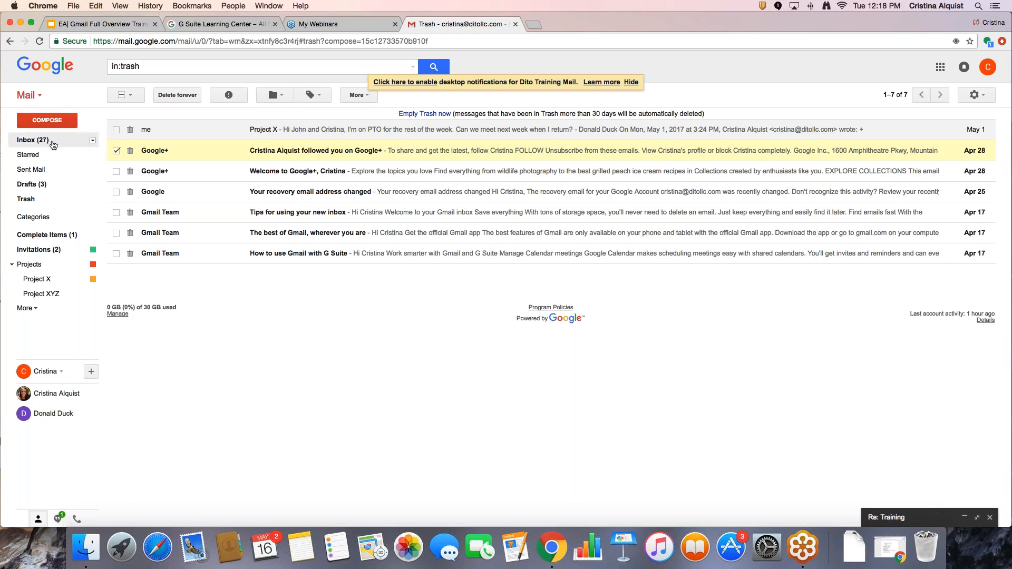
{"action": "left_click", "coordinate": [33, 139]}
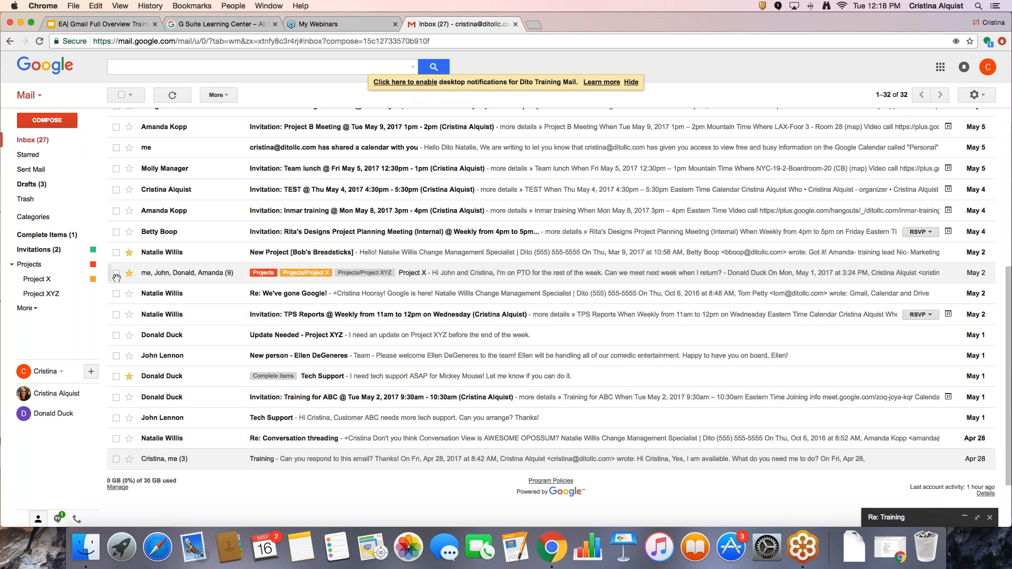
Open the Survey message from May 11 in the inbox and delete it
{"action": "scroll", "coordinate": [162, 367], "scroll_direction": "up", "scroll_amount": 2}
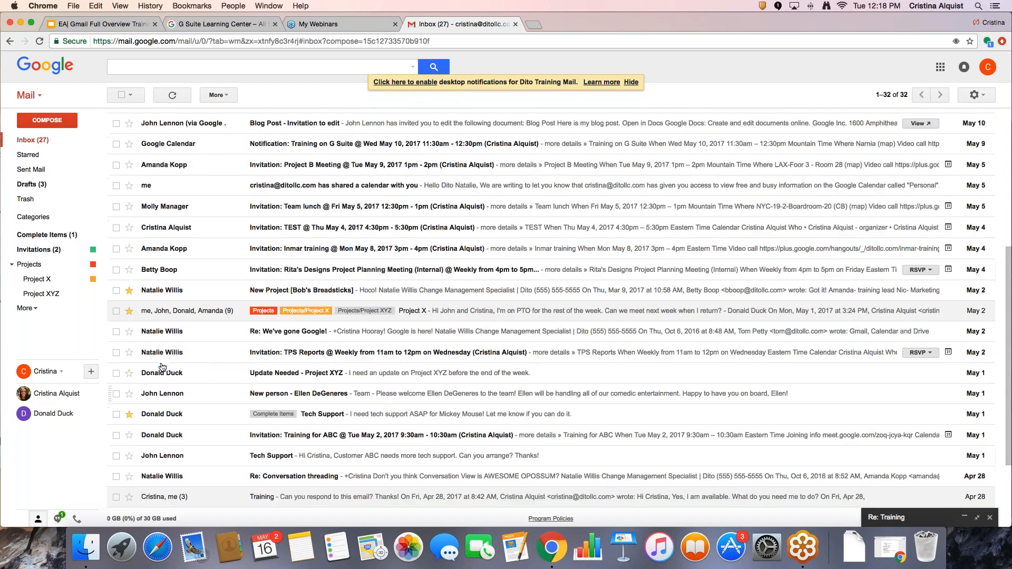
{"action": "scroll", "coordinate": [162, 367], "scroll_direction": "up", "scroll_amount": 10}
{"action": "left_click", "coordinate": [214, 283]}
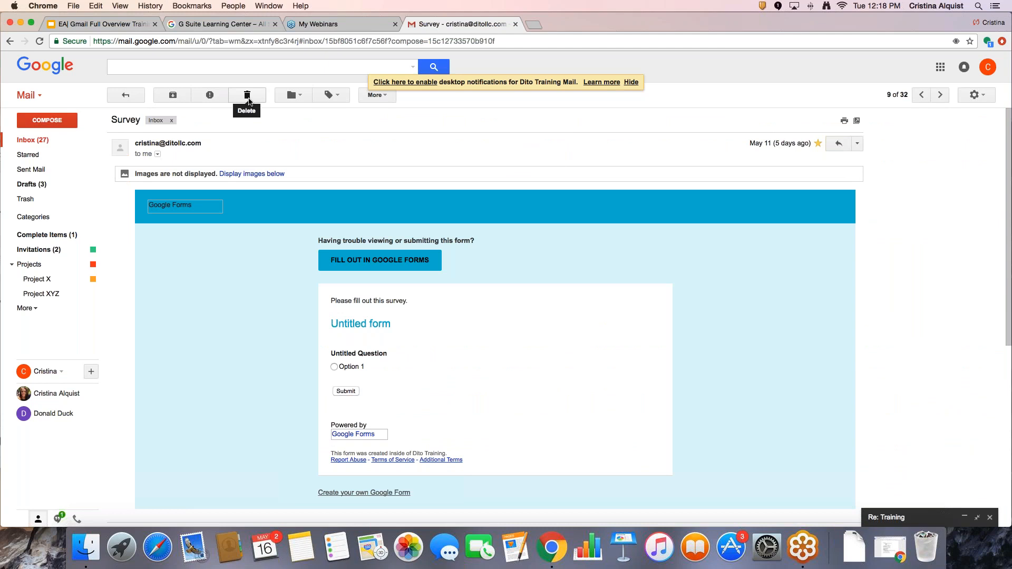
{"action": "left_click", "coordinate": [248, 97]}
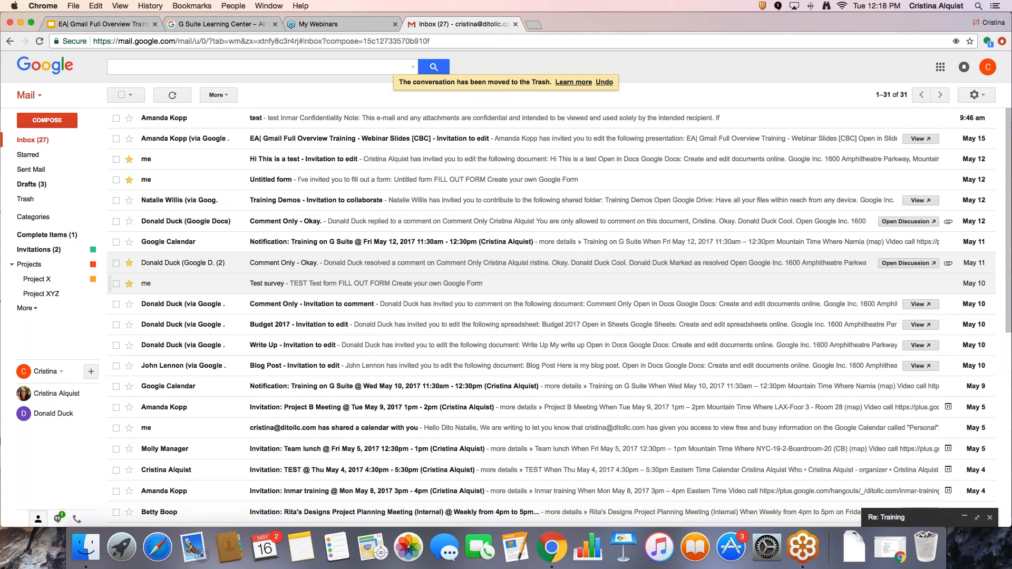
Open the deleted Survey message in Trash and move it back to the inbox
{"action": "left_click", "coordinate": [41, 204]}
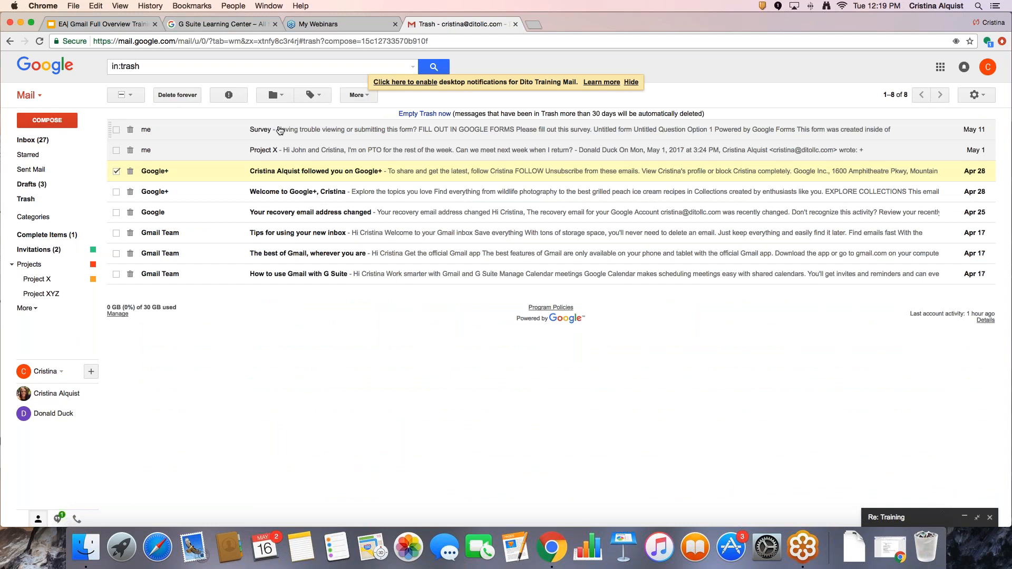
{"action": "left_click", "coordinate": [188, 131]}
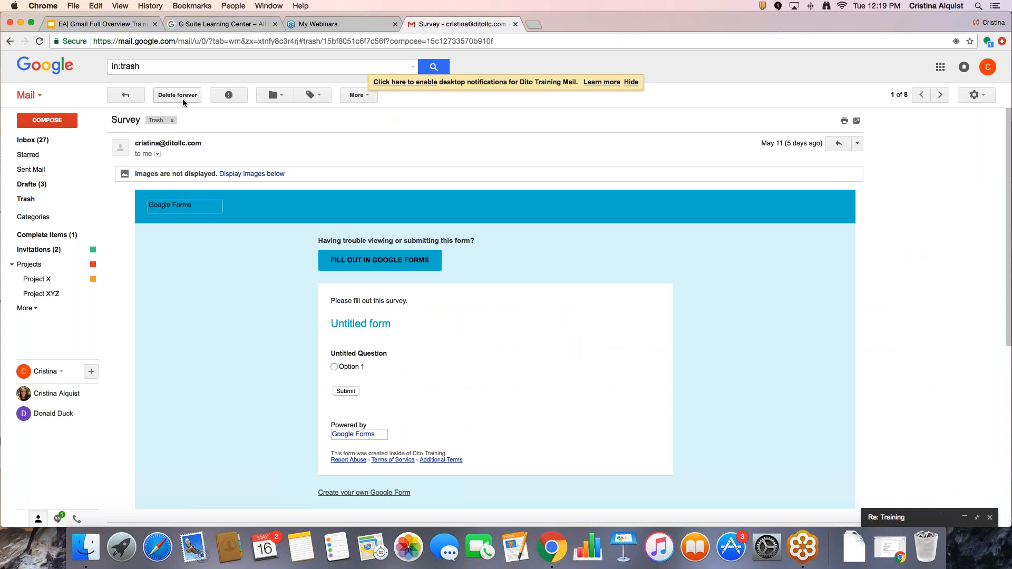
{"action": "left_click", "coordinate": [284, 99]}
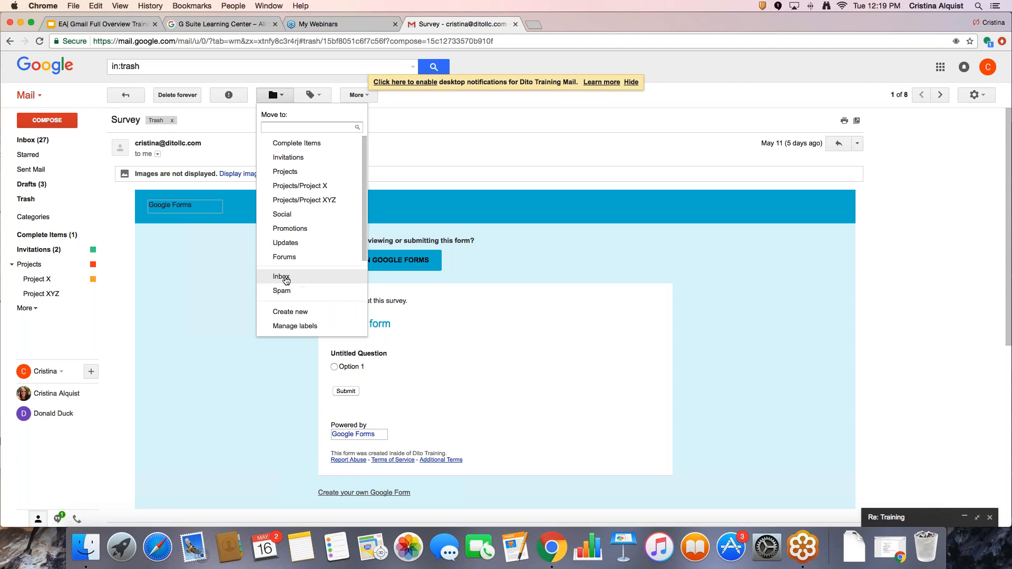
{"action": "left_click", "coordinate": [285, 277]}
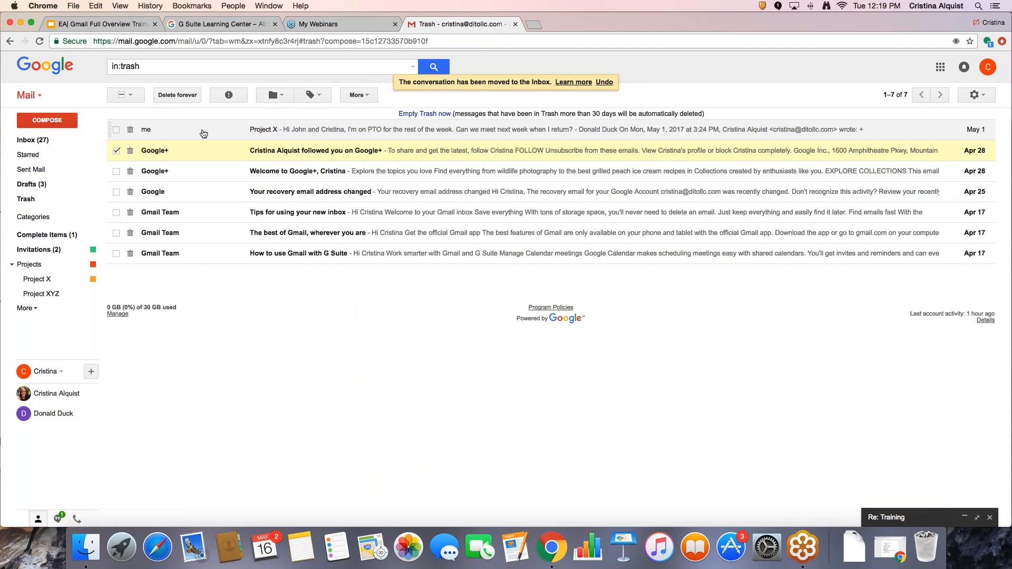
Return to the inbox, open the Survey message and archive it
{"action": "left_click", "coordinate": [50, 142]}
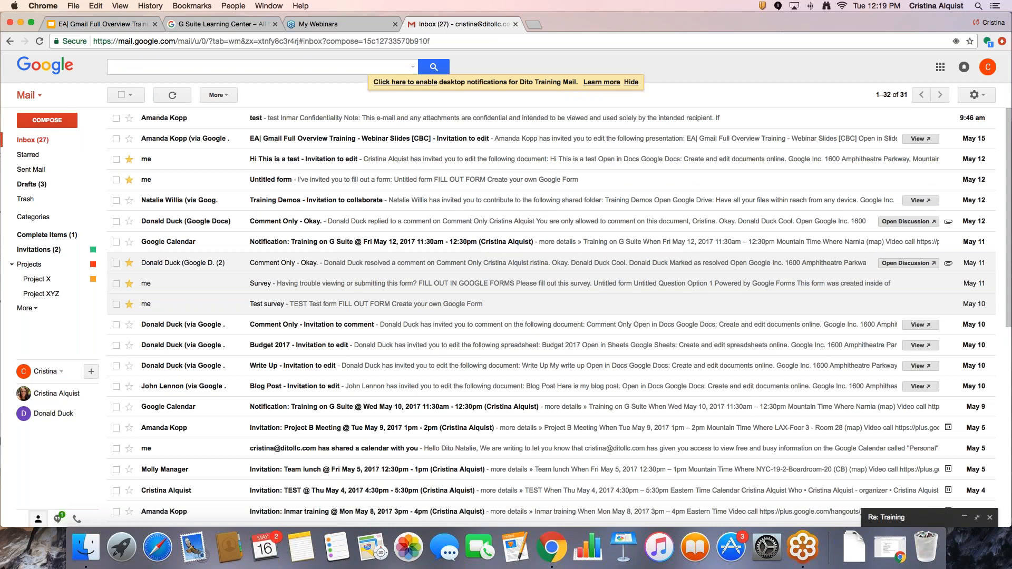
{"action": "left_click", "coordinate": [248, 285]}
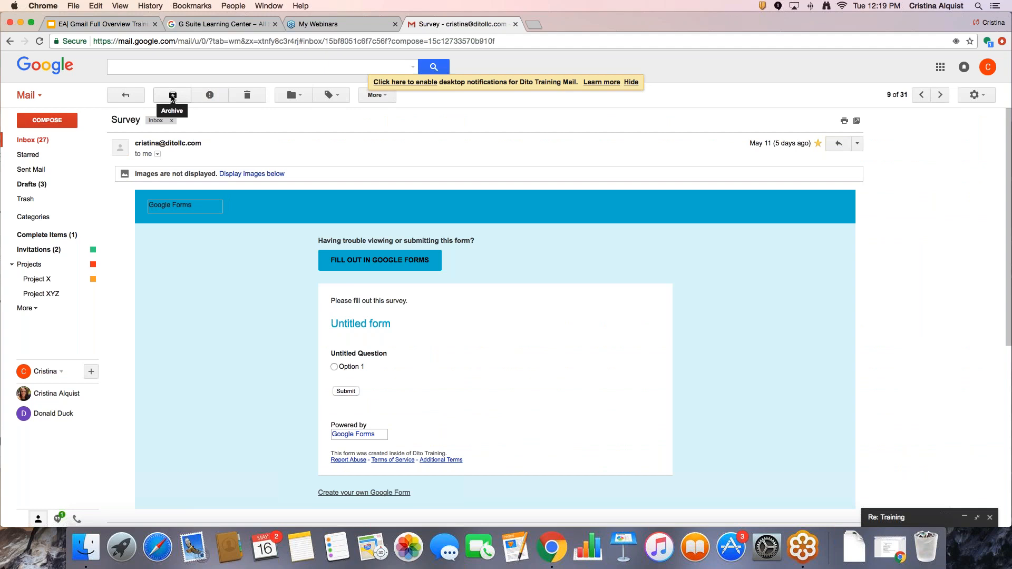
{"action": "left_click", "coordinate": [173, 96]}
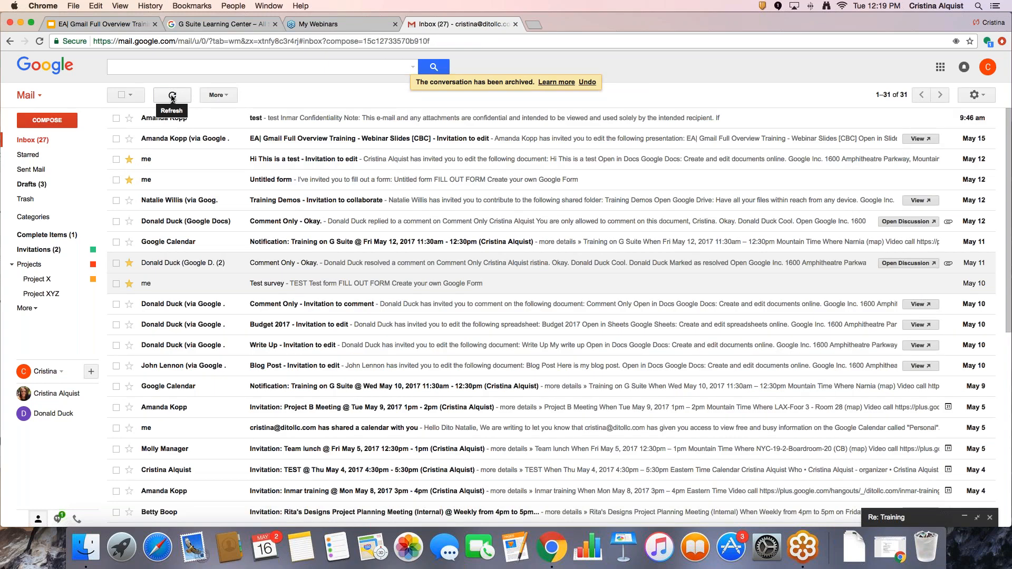
Search the mail for "survey", open the archived Survey message from the results, and go back to the inbox
{"action": "left_click", "coordinate": [199, 68]}
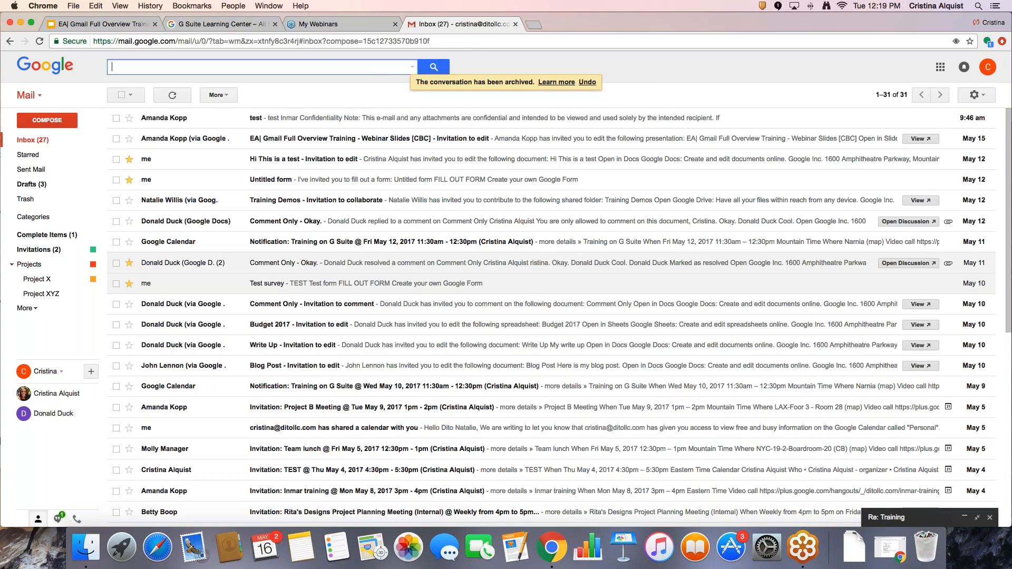
{"action": "type", "text": "survey"}
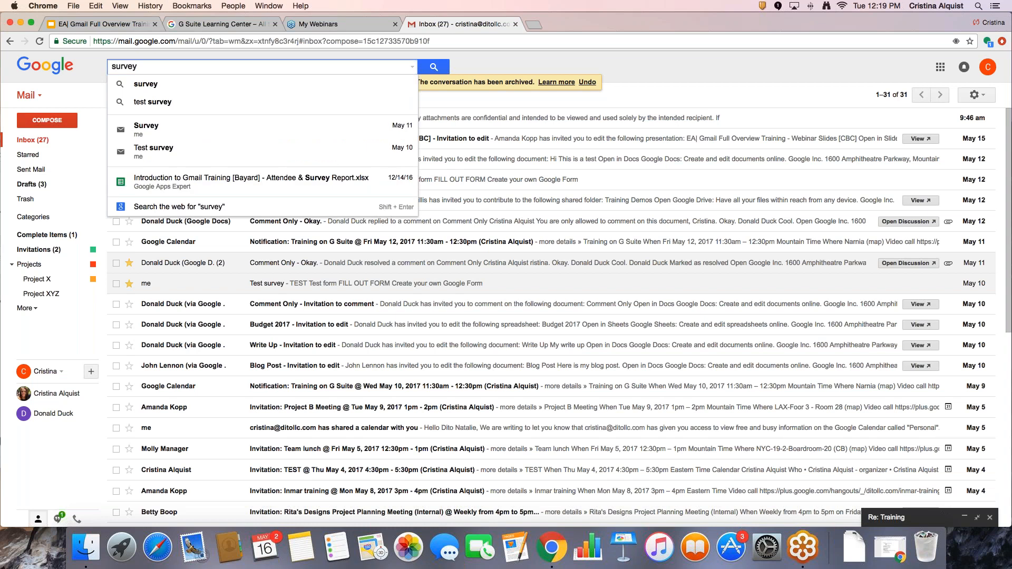
{"action": "left_click", "coordinate": [162, 84]}
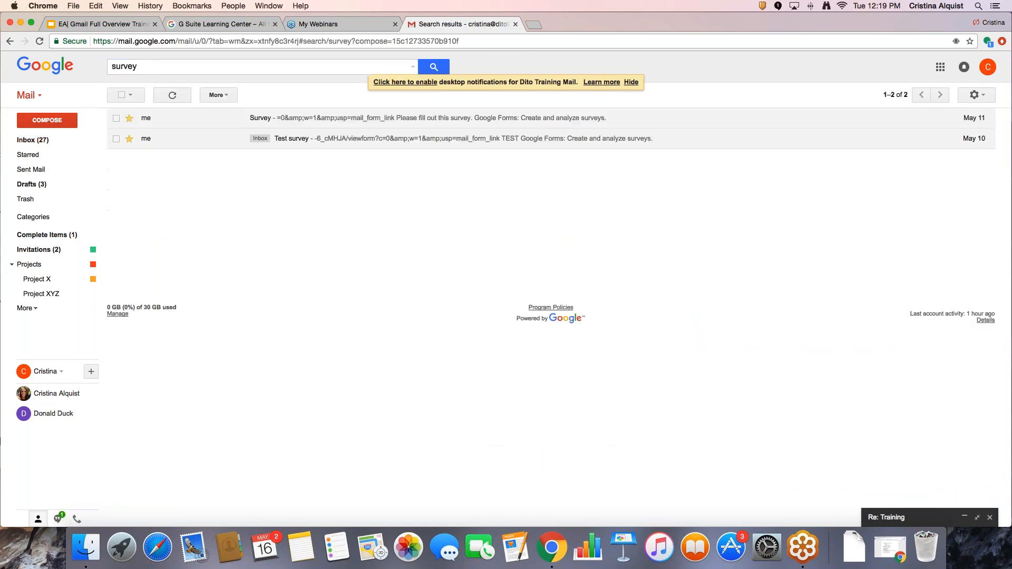
{"action": "left_click", "coordinate": [210, 122]}
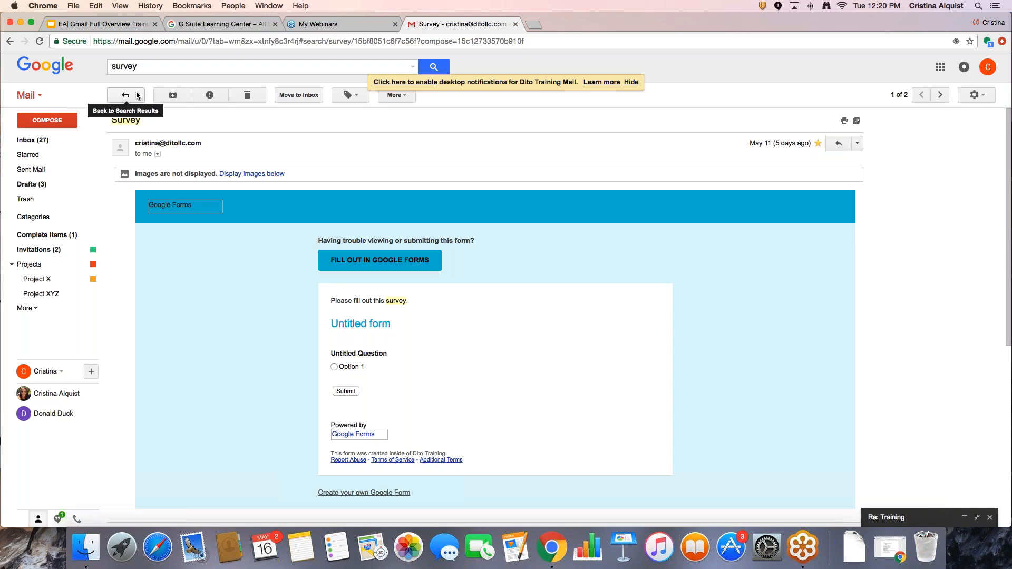
{"action": "left_click", "coordinate": [137, 95]}
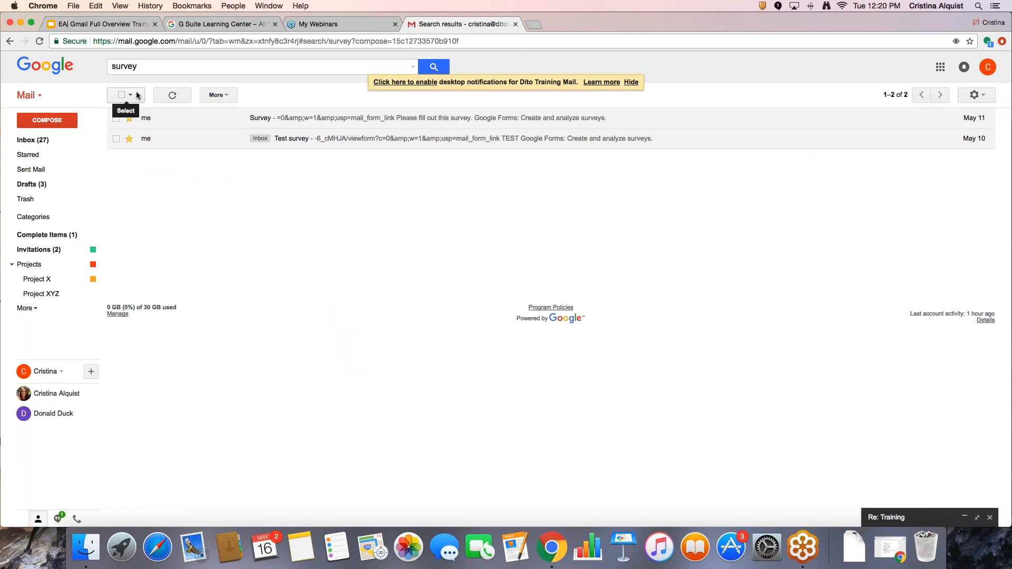
{"action": "left_click", "coordinate": [33, 140]}
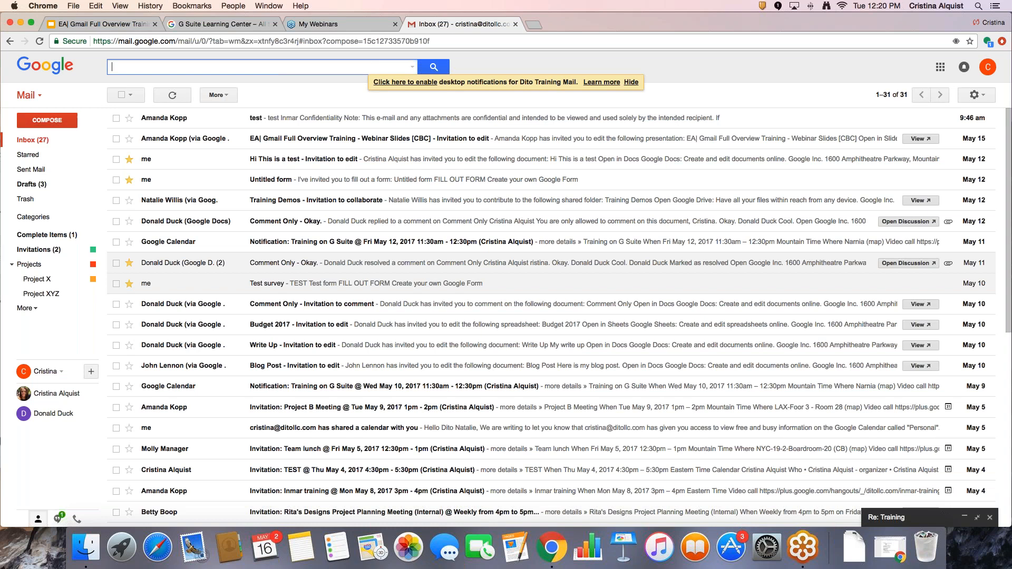
Run an advanced search of All Mail for messages containing "test" sent from the account owner's own e-mail address
{"action": "type", "text": "est"}
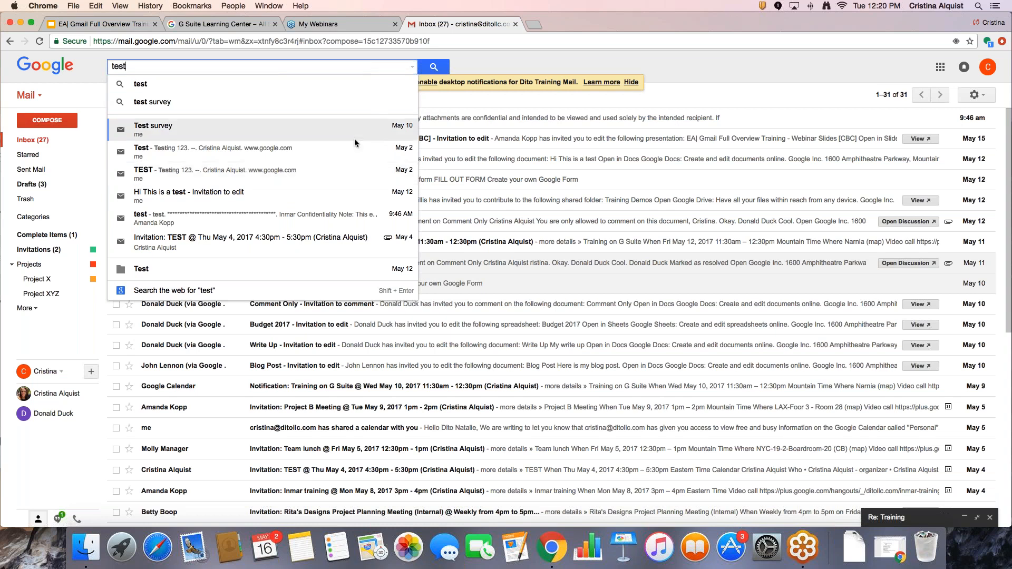
{"action": "left_click", "coordinate": [413, 68]}
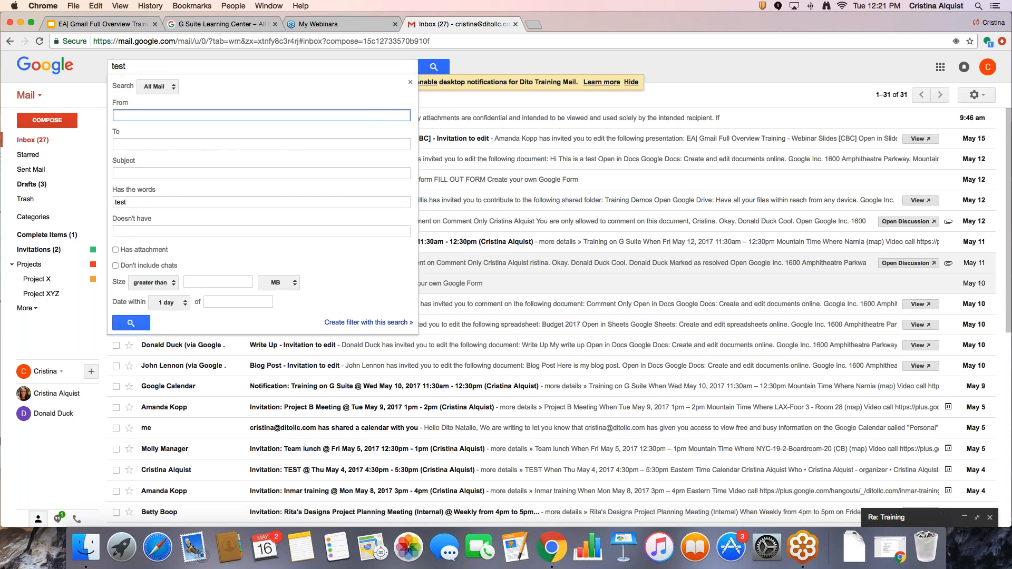
{"action": "type", "text": "cristin"}
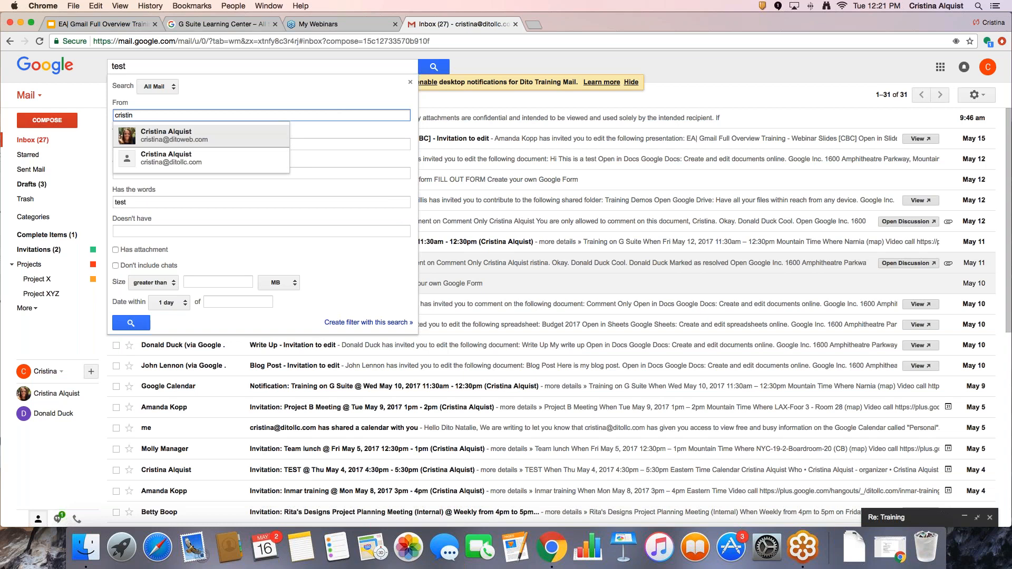
{"action": "left_click", "coordinate": [246, 154]}
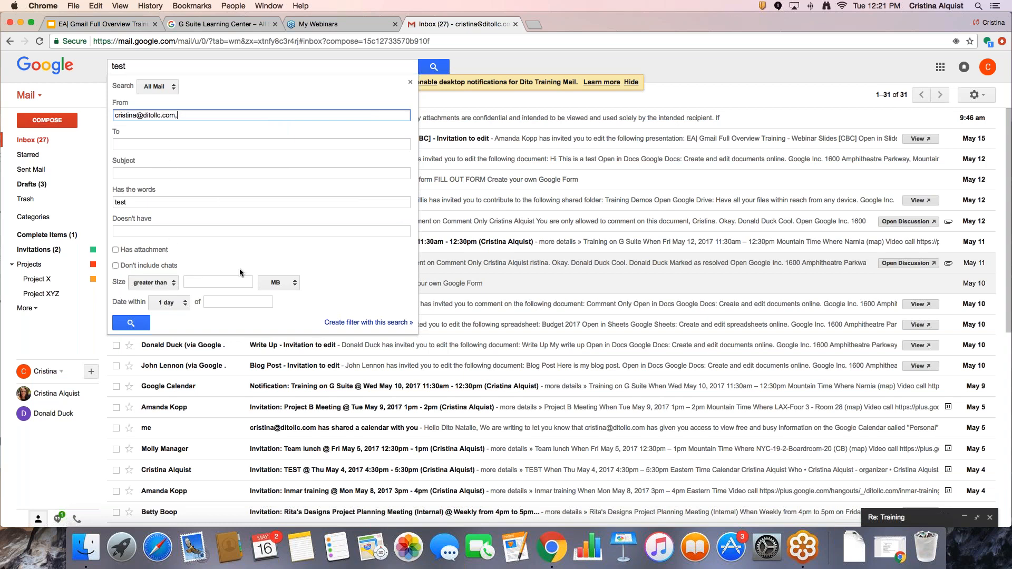
{"action": "left_click", "coordinate": [134, 325]}
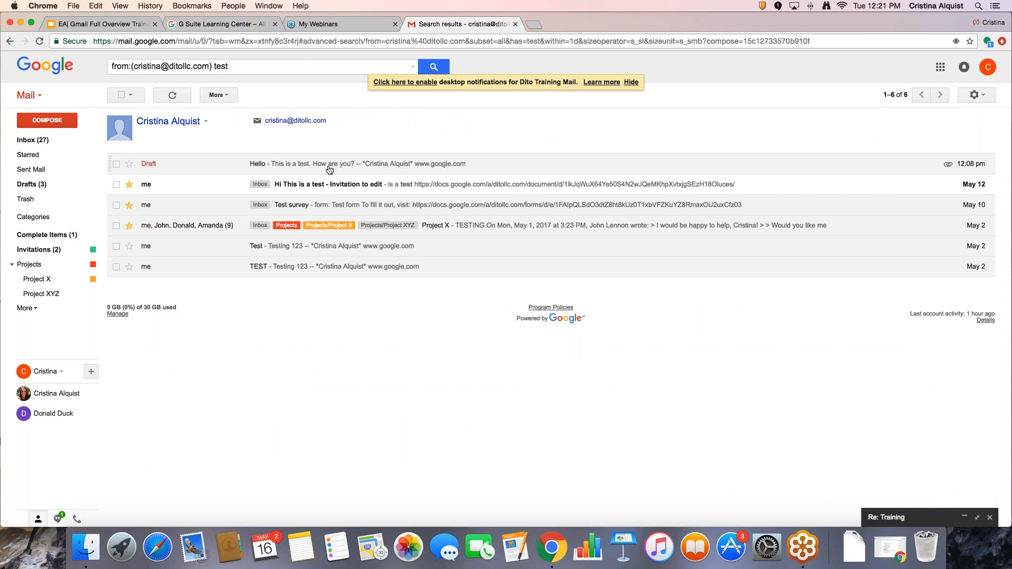
Open the Test survey message from the search results and return to the inbox
{"action": "left_click", "coordinate": [363, 205]}
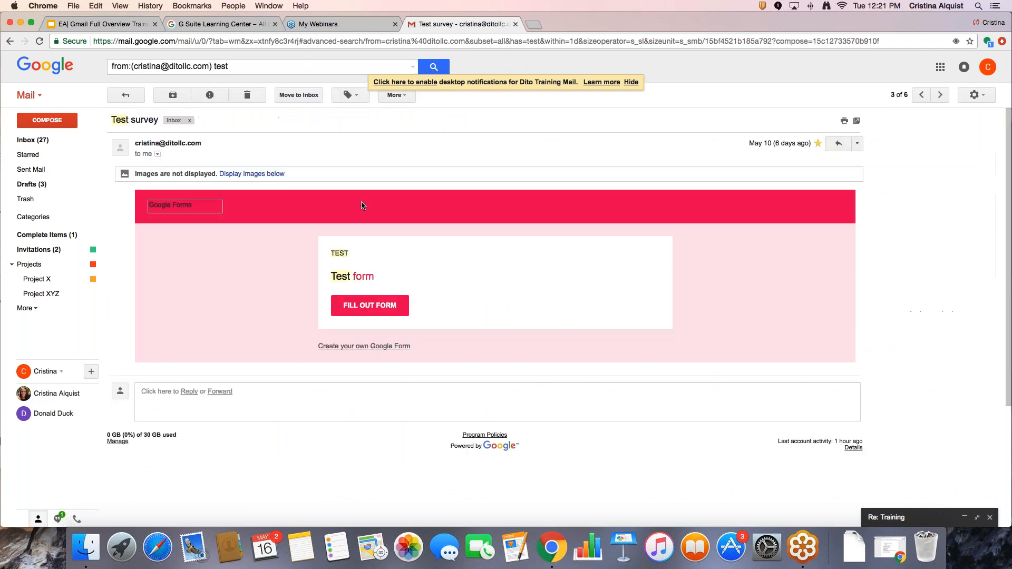
{"action": "left_click", "coordinate": [126, 95]}
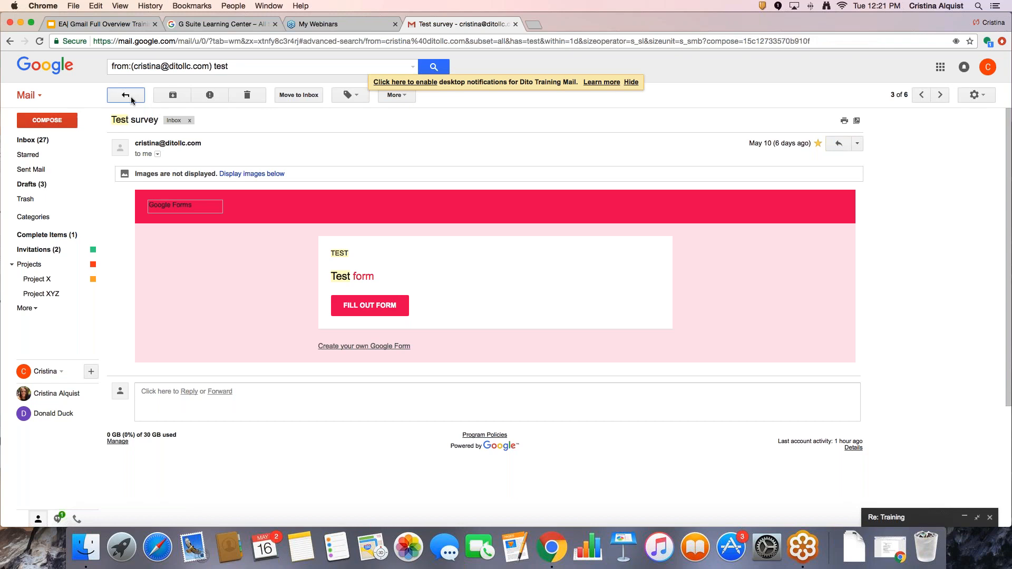
{"action": "left_click", "coordinate": [32, 139]}
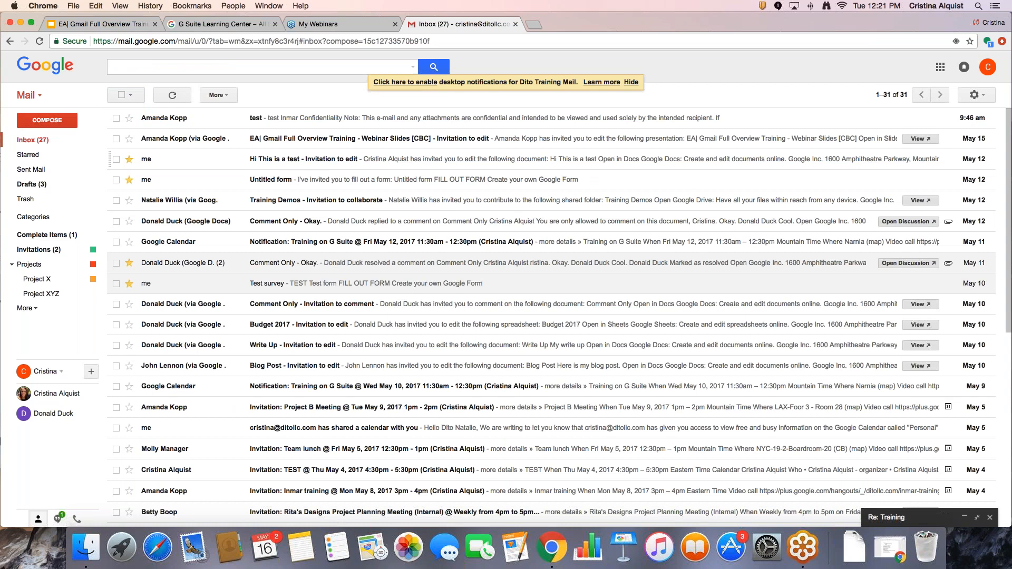
Hide the desktop notification banner and start a filter for messages like the Test survey message, matching its sender
{"action": "left_click", "coordinate": [115, 284]}
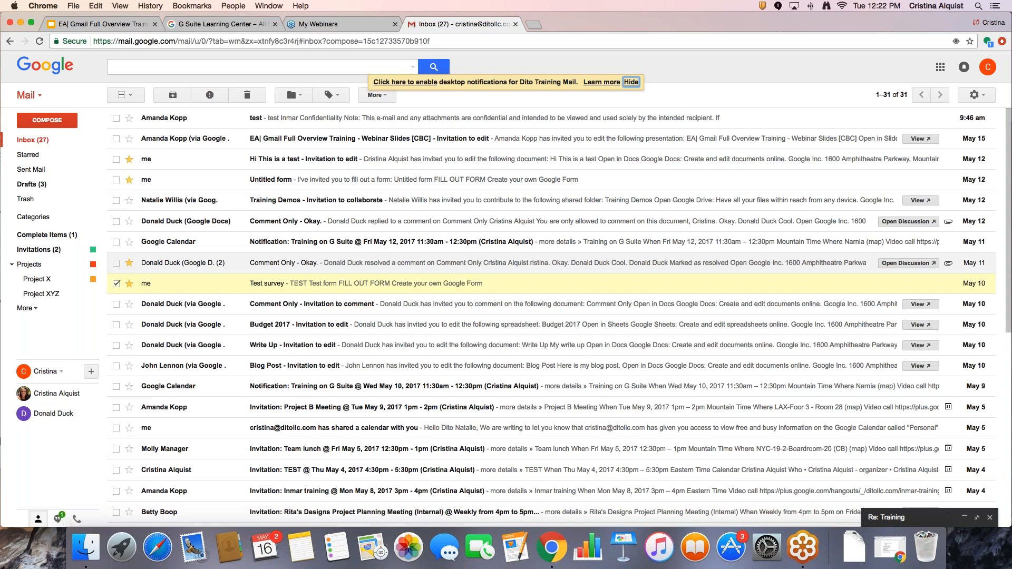
{"action": "left_click", "coordinate": [631, 81]}
{"action": "left_click", "coordinate": [380, 96]}
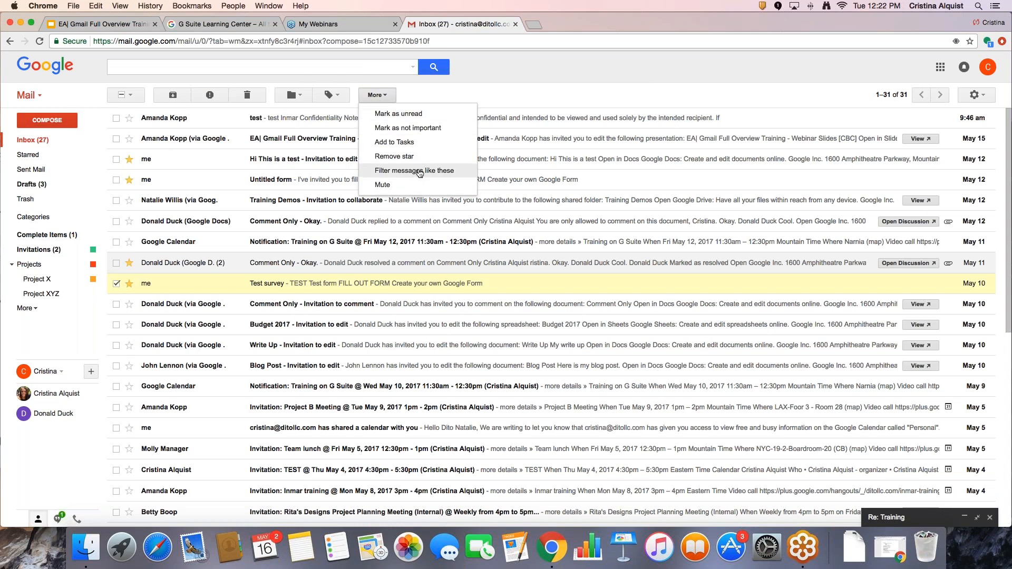
{"action": "left_click", "coordinate": [419, 171]}
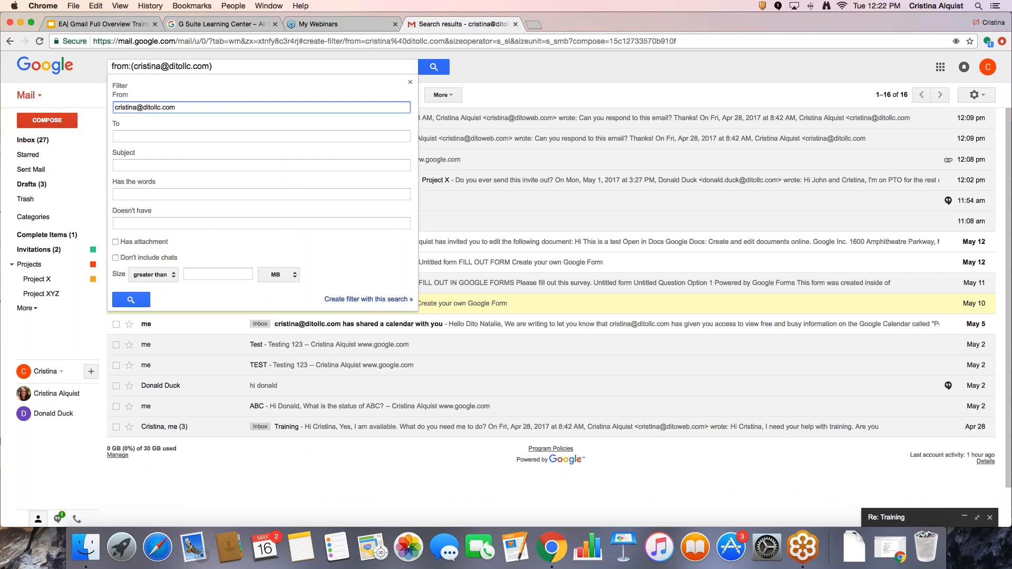
{"action": "left_click", "coordinate": [368, 300]}
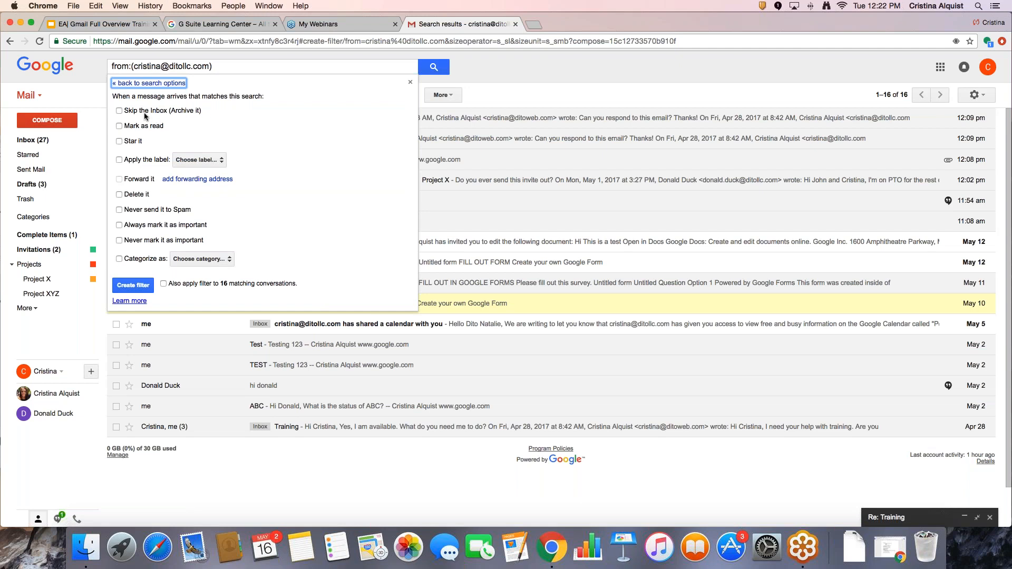
Create the filter so that matching messages are starred and given the Projects label
{"action": "left_click", "coordinate": [129, 143]}
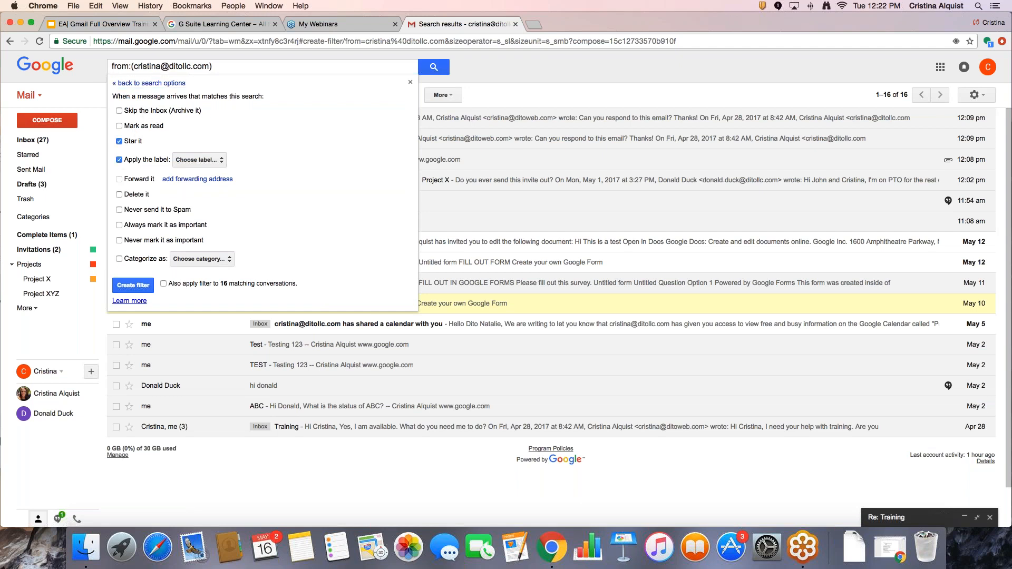
{"action": "left_click", "coordinate": [209, 161]}
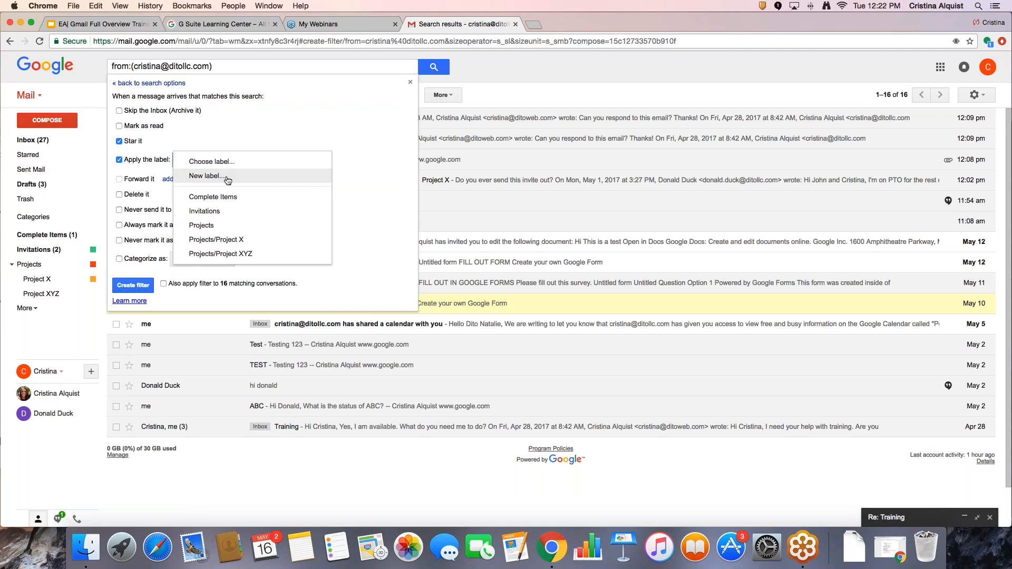
{"action": "left_click", "coordinate": [257, 225]}
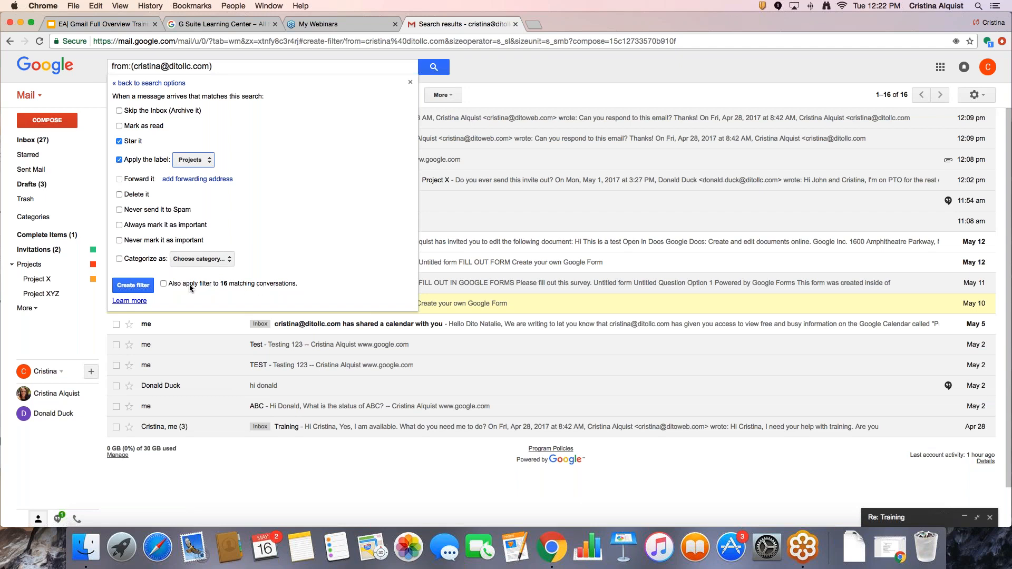
{"action": "left_click", "coordinate": [134, 287]}
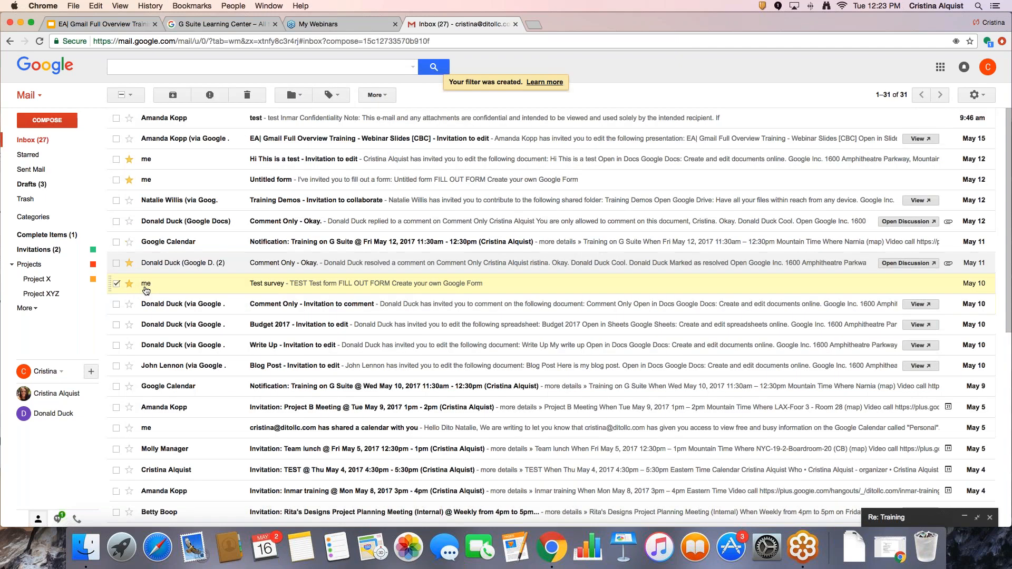
{"action": "mouse_move", "coordinate": [146, 290]}
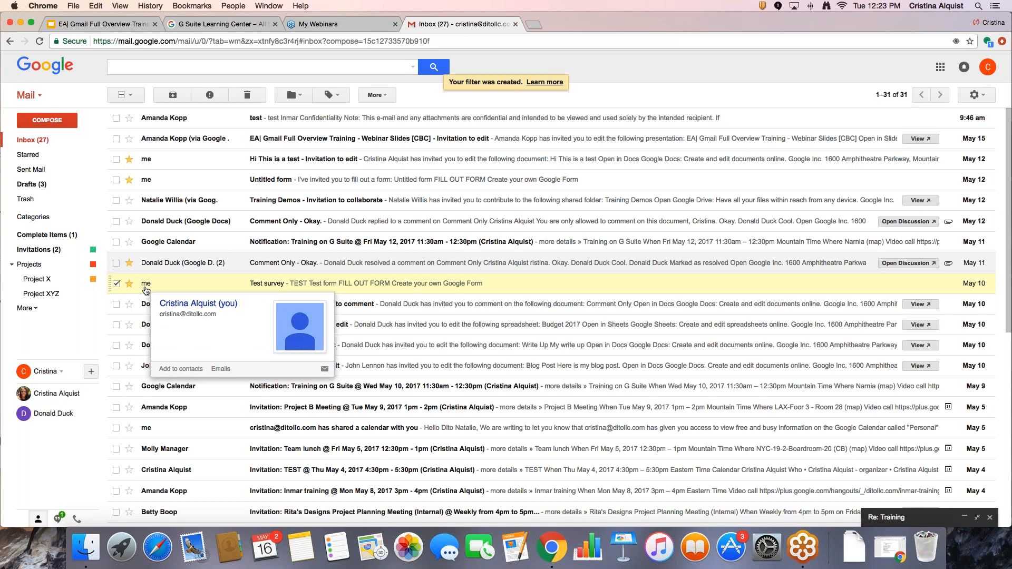
{"action": "left_click", "coordinate": [1005, 71]}
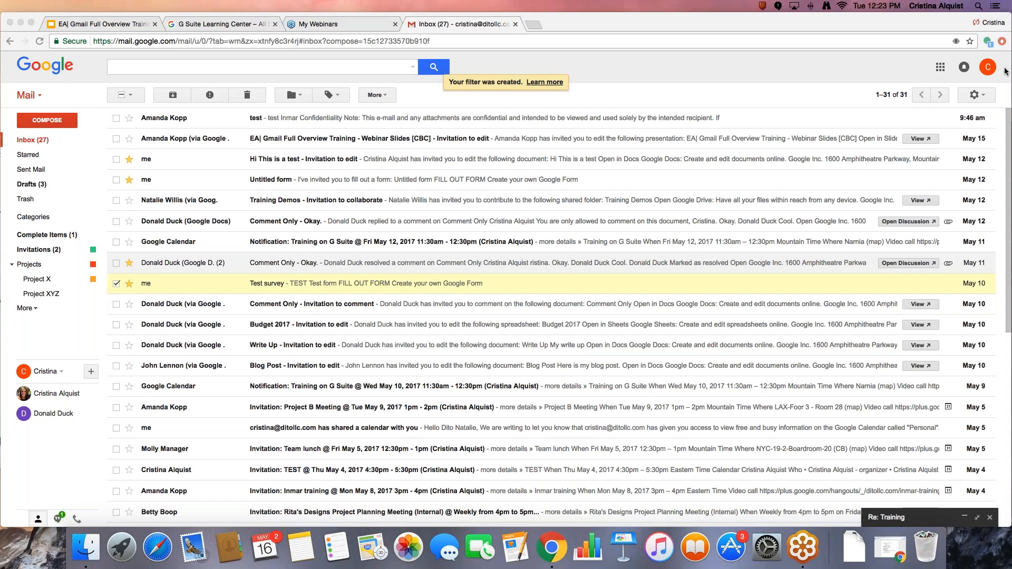
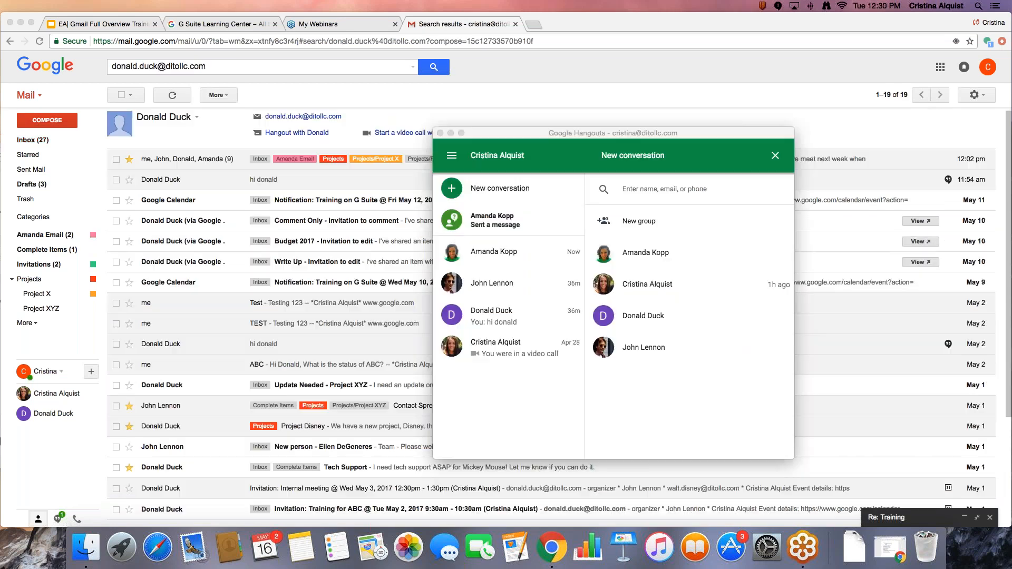
Create a Hangouts group conversation with the first contact listed under the organization's domain, naming the group with that contact's first name plus "Group"
{"action": "left_click", "coordinate": [622, 188]}
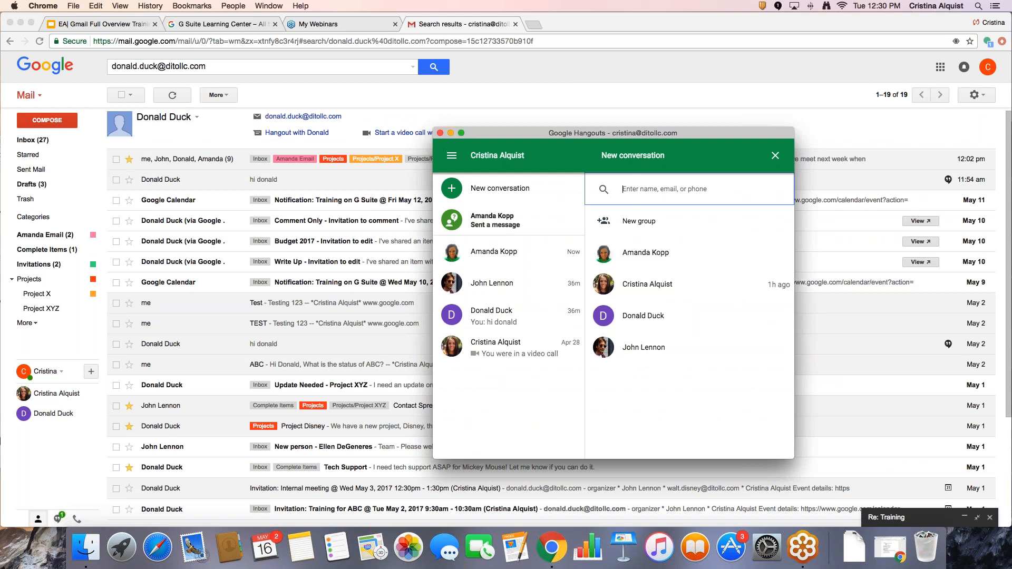
{"action": "type", "text": "aman"}
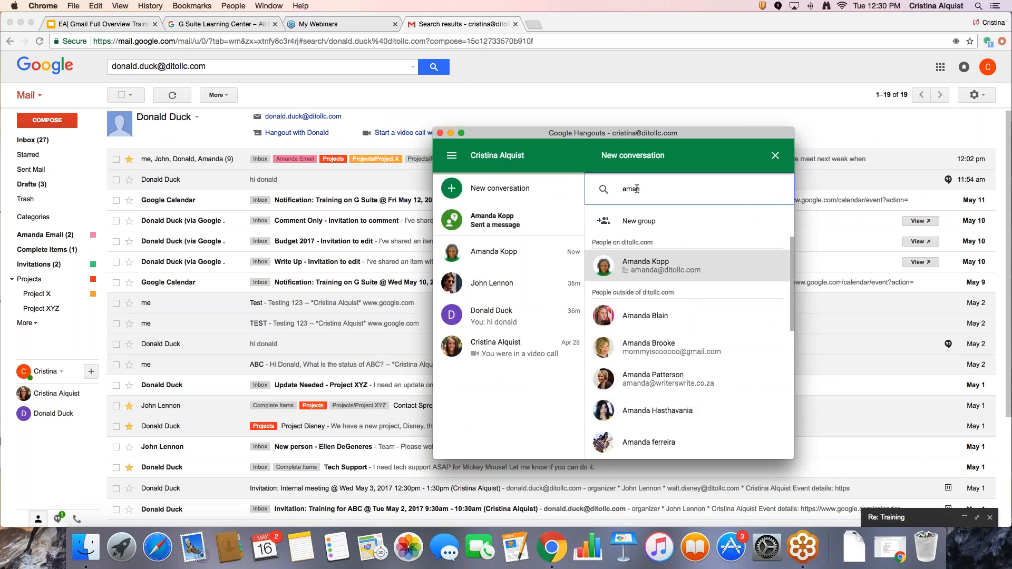
{"action": "left_click", "coordinate": [651, 222]}
{"action": "left_click", "coordinate": [667, 255]}
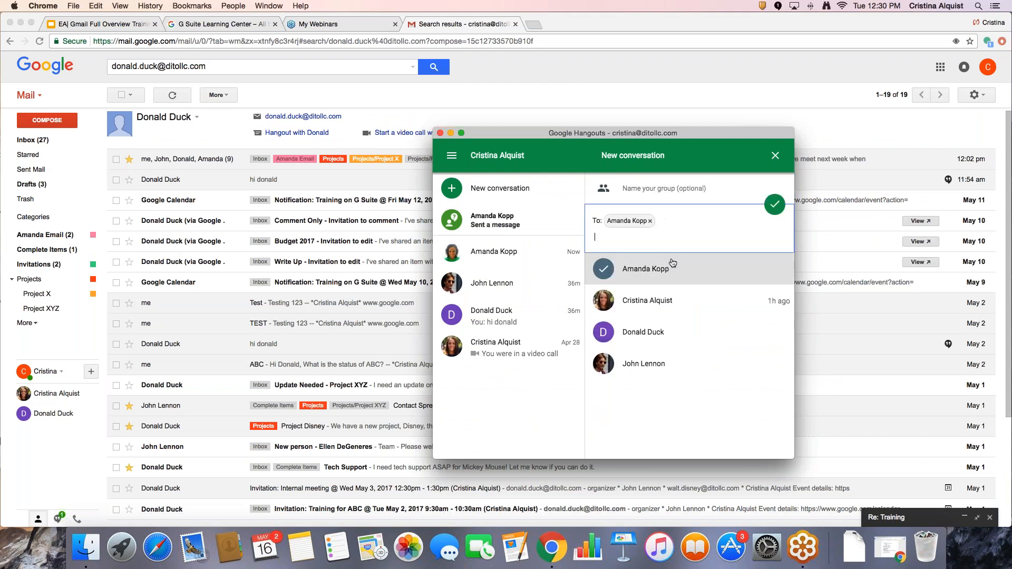
{"action": "left_click", "coordinate": [649, 188]}
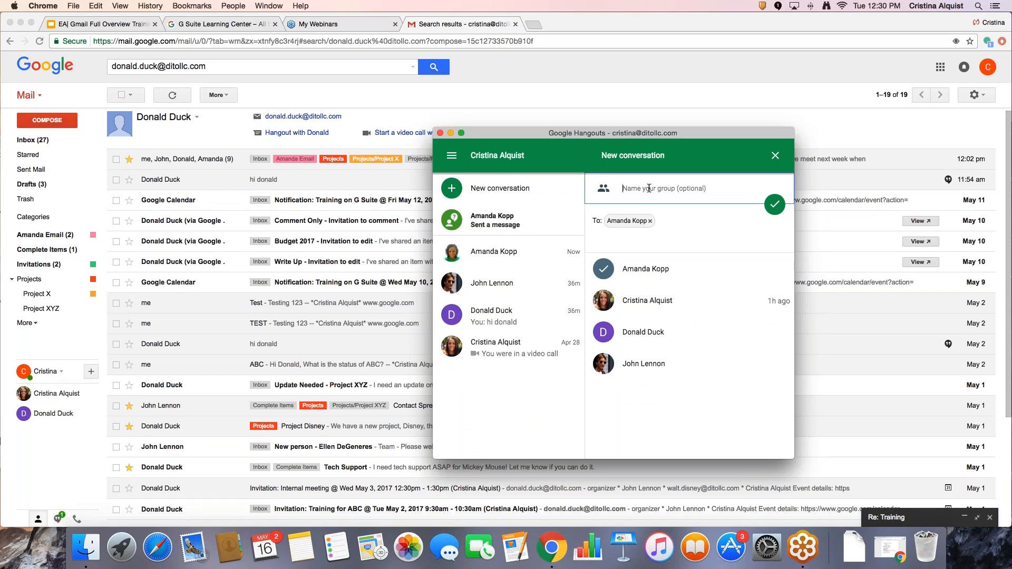
{"action": "type", "text": "Amanda Group"}
{"action": "left_click", "coordinate": [774, 205]}
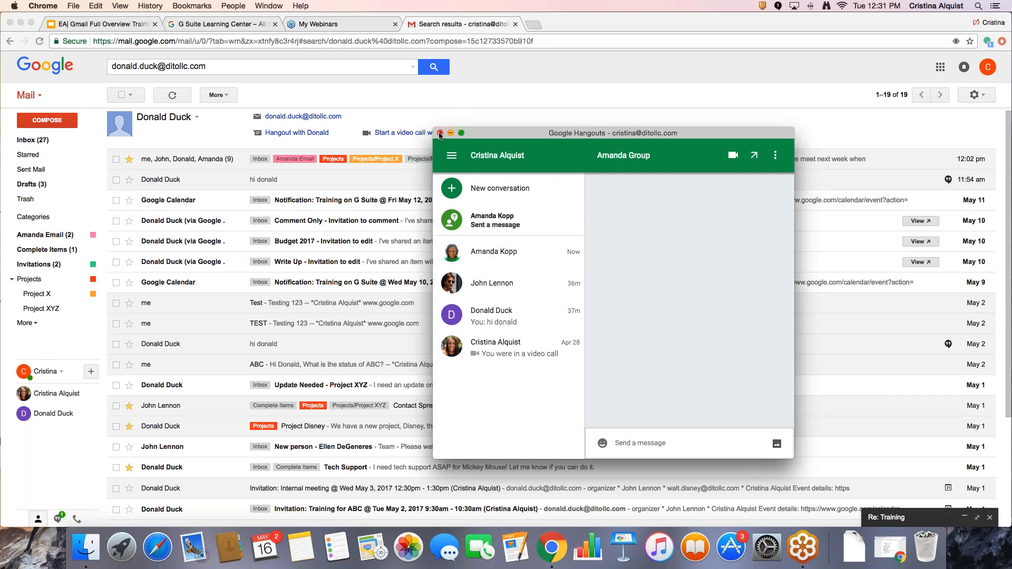
View the group member's one-to-one Hangouts conversation and the new conversation options, and return focus to the Gmail window
{"action": "left_click", "coordinate": [534, 231]}
{"action": "left_click", "coordinate": [538, 256]}
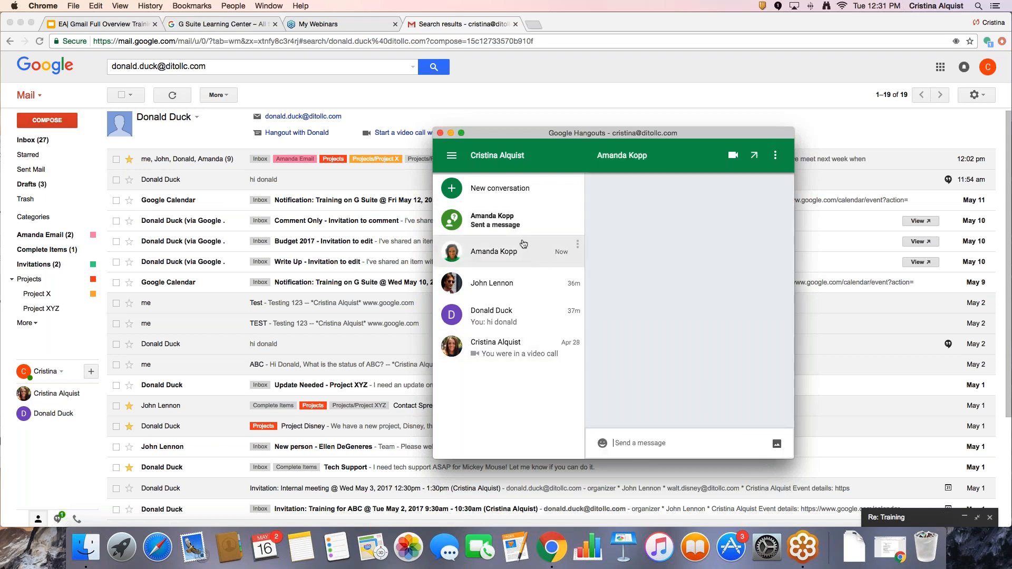
{"action": "left_click", "coordinate": [518, 199]}
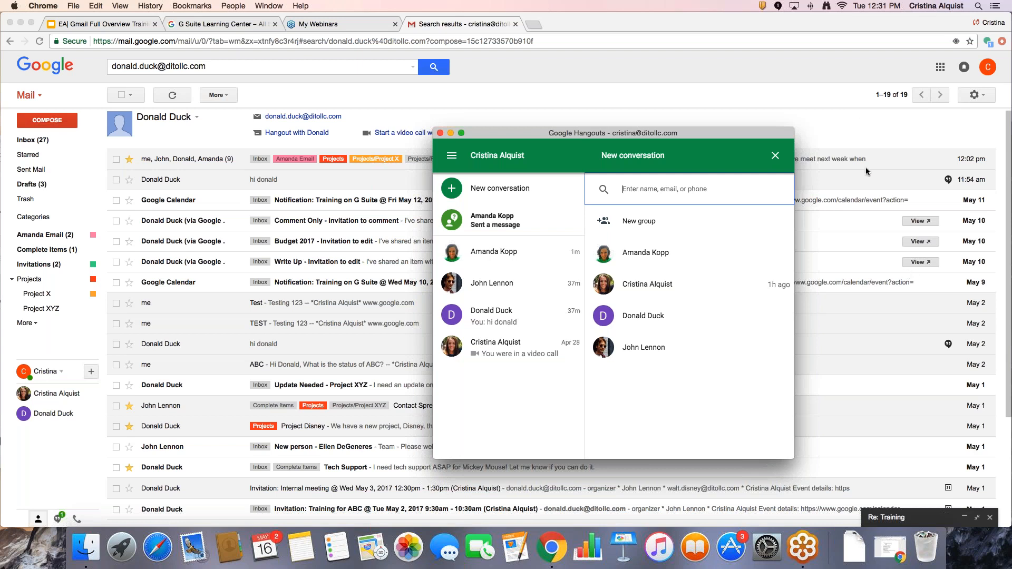
{"action": "left_click", "coordinate": [844, 290]}
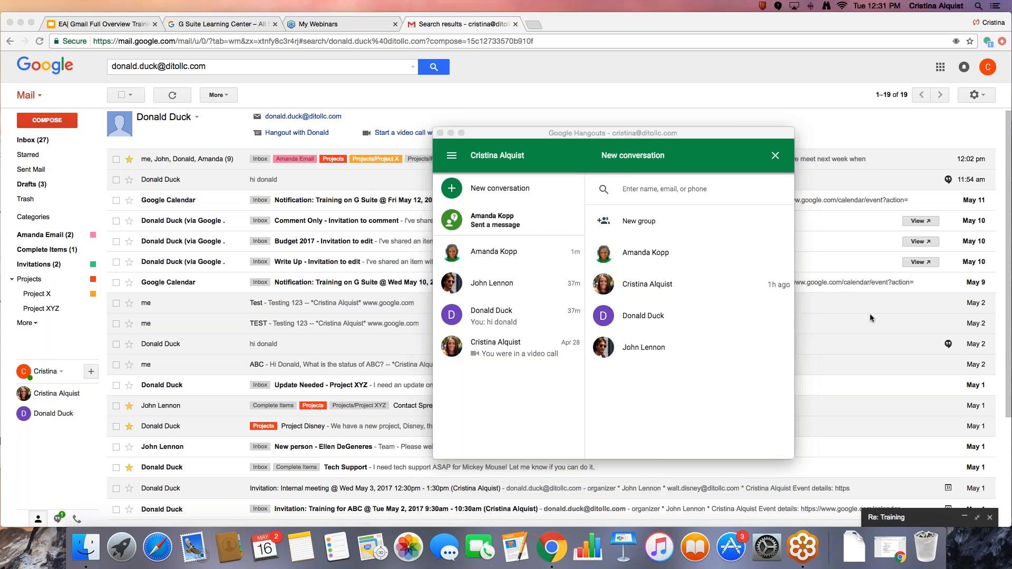